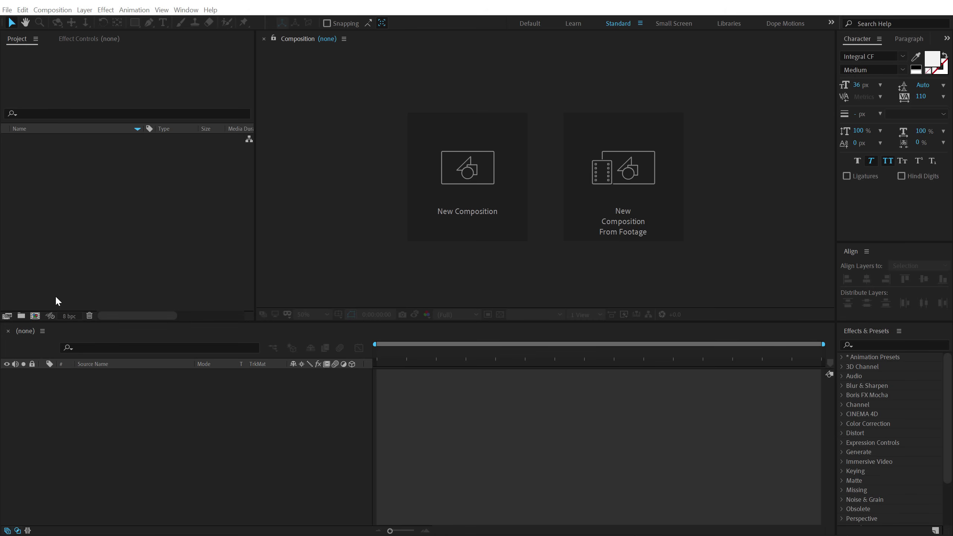
Create a composition named 'Render' at 1920×1080, 30 fps, 10 seconds long.
{"action": "left_click", "coordinate": [35, 315]}
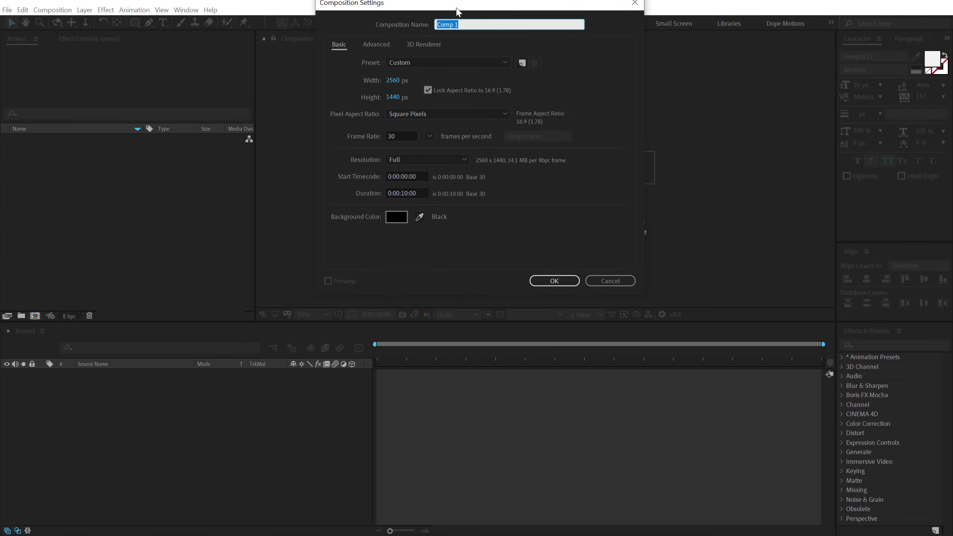
{"action": "left_click_drag", "start_coordinate": [455, 8], "coordinate": [443, 119]}
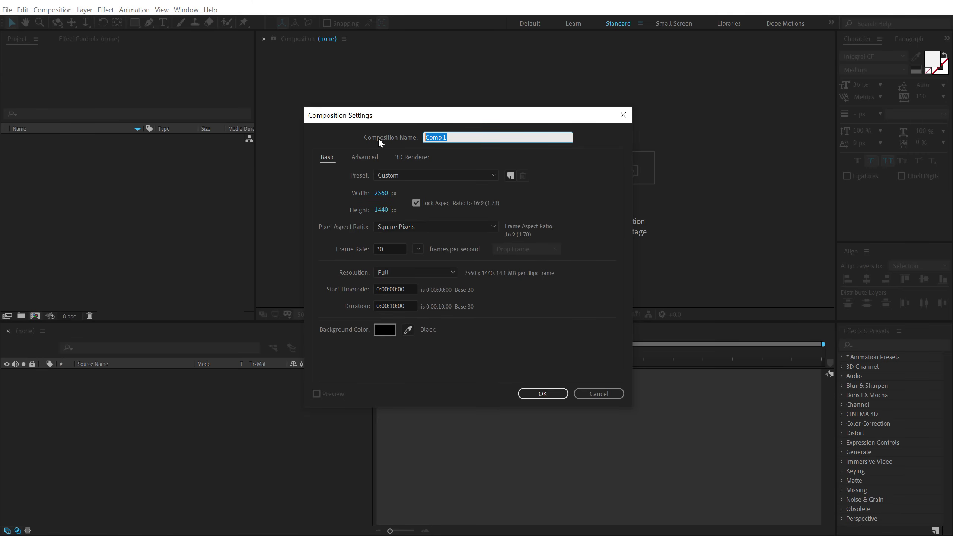
{"action": "type", "text": "Render"}
{"action": "left_click", "coordinate": [380, 194]}
{"action": "type", "text": "1920"}
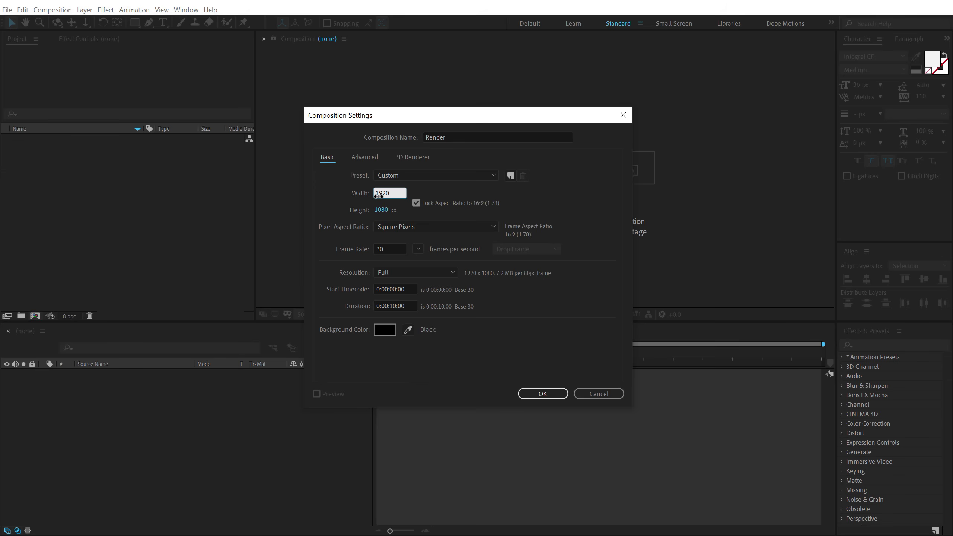
{"action": "key", "text": "Return"}
{"action": "left_click", "coordinate": [545, 394]}
Create a second composition named 'Circle'.
{"action": "left_click", "coordinate": [127, 301]}
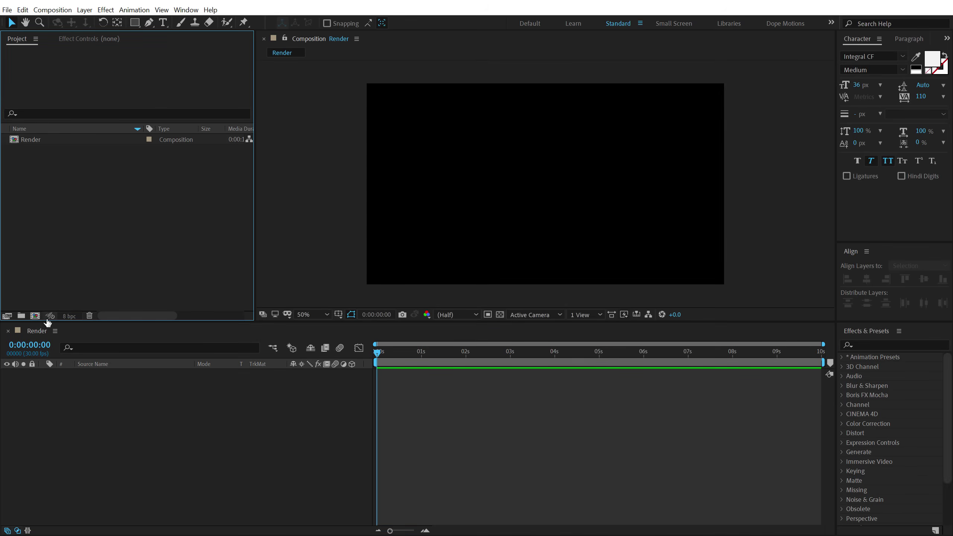
{"action": "left_click", "coordinate": [35, 315]}
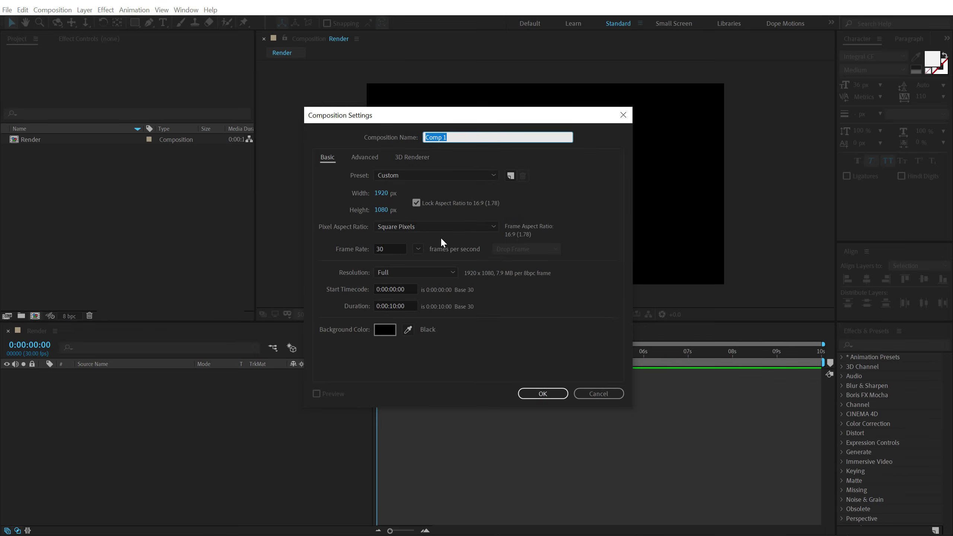
{"action": "type", "text": "Circle"}
{"action": "left_click", "coordinate": [543, 394]}
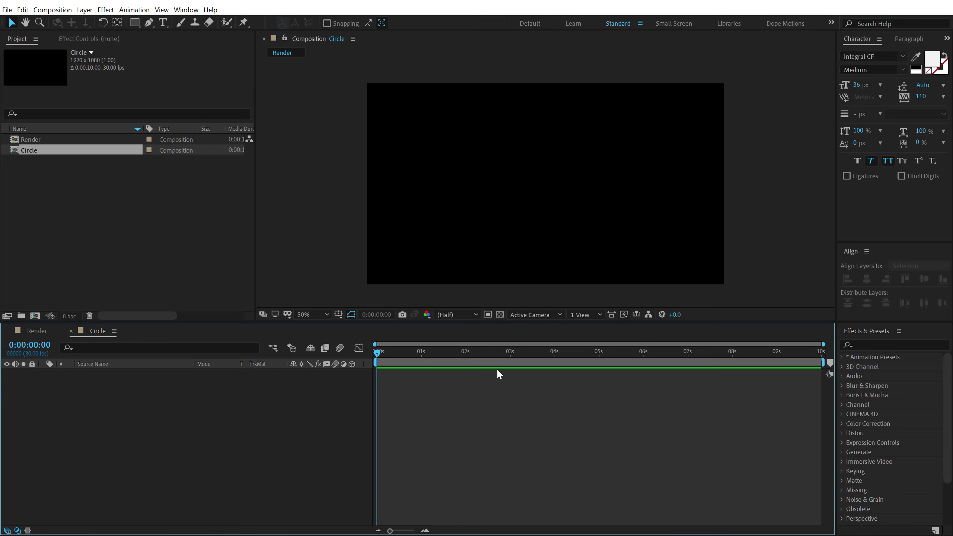
Add a full-frame red solid to Circle and duplicate it, giving two 'Red Solid 1' layers.
{"action": "key", "text": "ctrl+y"}
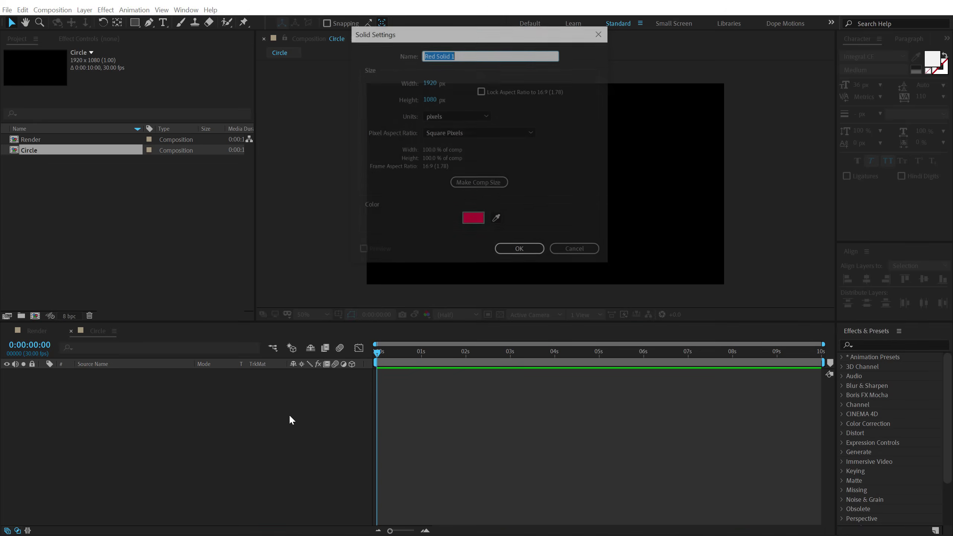
{"action": "left_click", "coordinate": [525, 250]}
{"action": "left_click", "coordinate": [111, 375]}
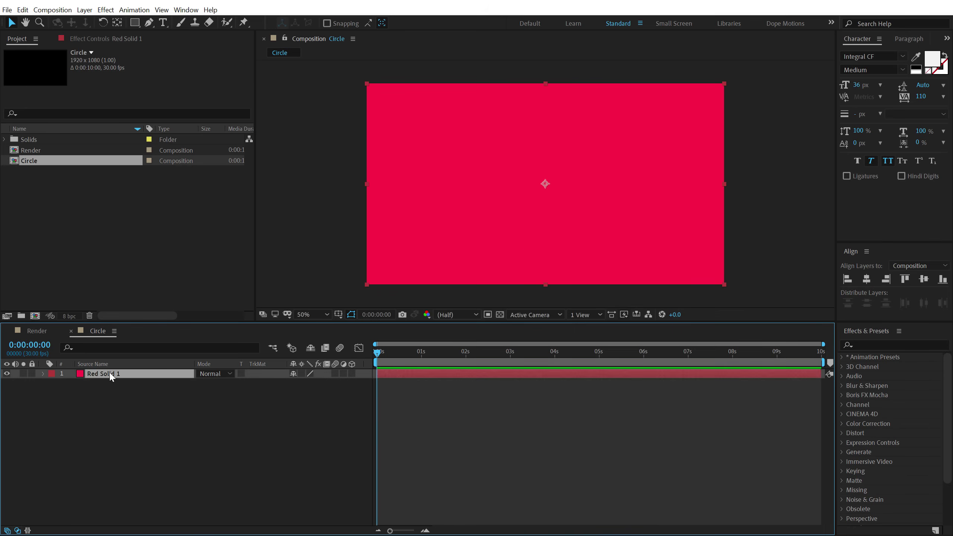
{"action": "key", "text": "ctrl+d"}
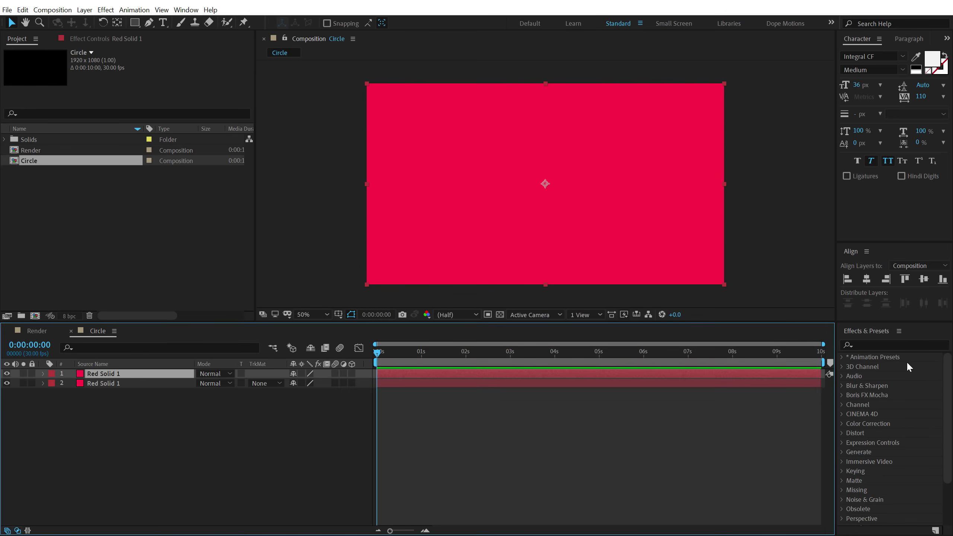
Apply a Fill effect to the top red solid with the colour set to white.
{"action": "left_click", "coordinate": [873, 345]}
{"action": "type", "text": "fill"}
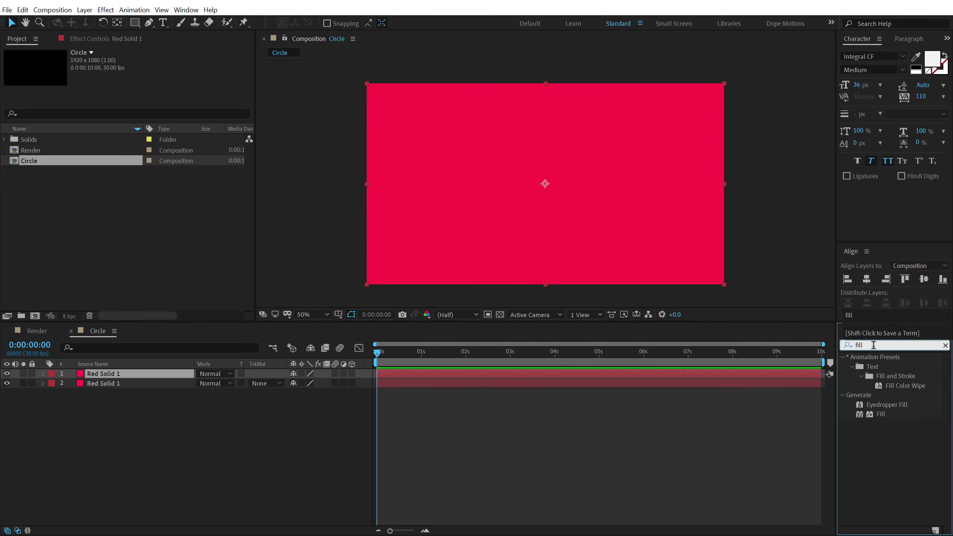
{"action": "double_click", "coordinate": [883, 414]}
{"action": "left_click", "coordinate": [143, 90]}
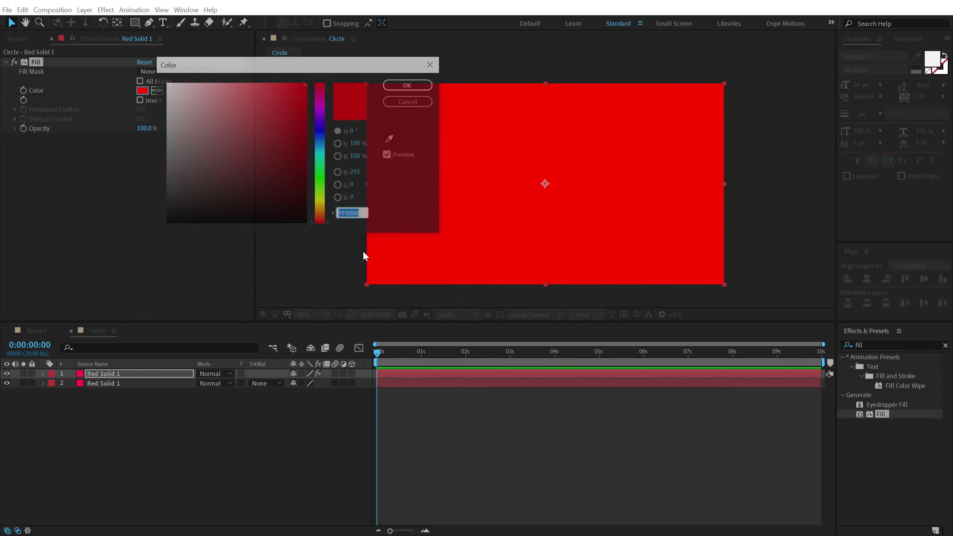
{"action": "left_click", "coordinate": [197, 130]}
{"action": "left_click", "coordinate": [165, 82]}
{"action": "left_click", "coordinate": [409, 85]}
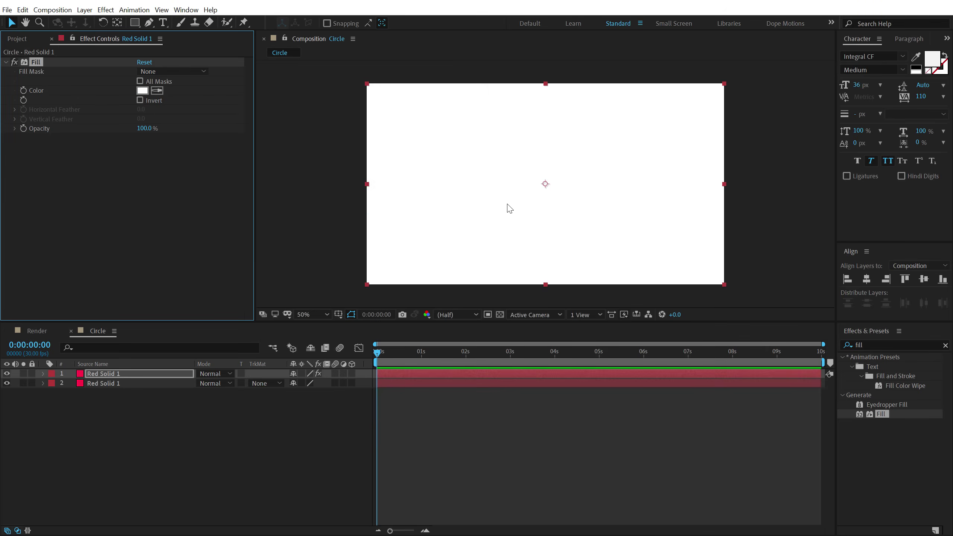
Add Venetian Blinds with direction 45°, width 100 and completion 89% for thin white stripes.
{"action": "left_click", "coordinate": [868, 344]}
{"action": "left_click_drag", "start_coordinate": [868, 345], "coordinate": [799, 346]}
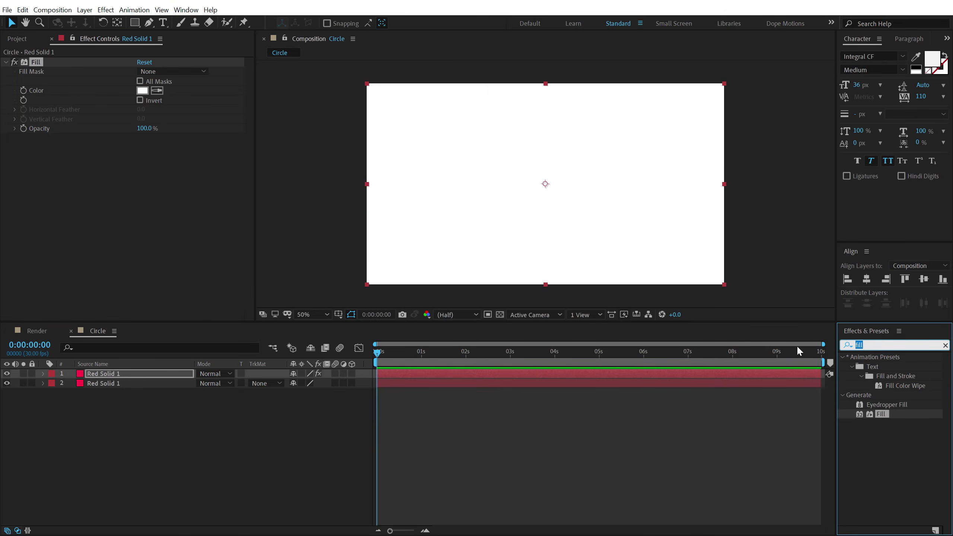
{"action": "type", "text": "vene"}
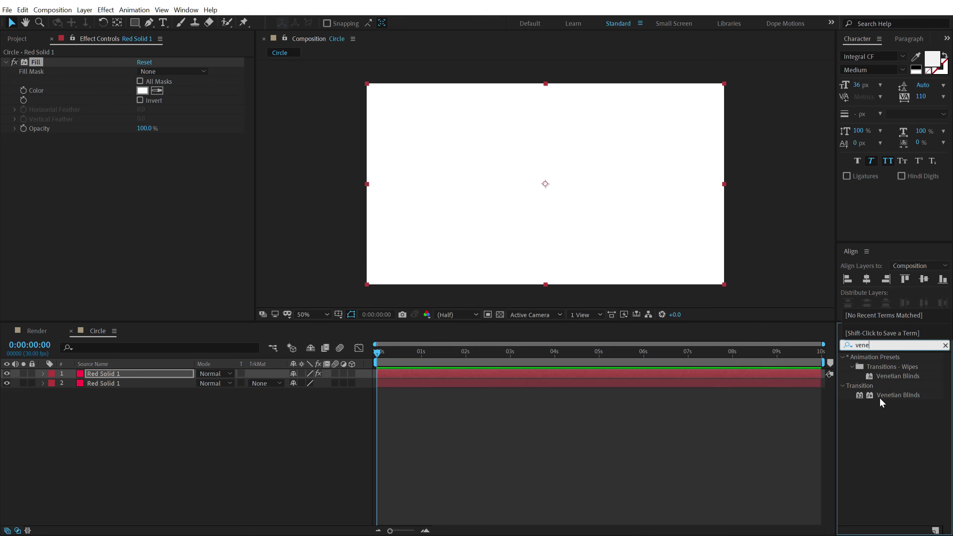
{"action": "double_click", "coordinate": [880, 397]}
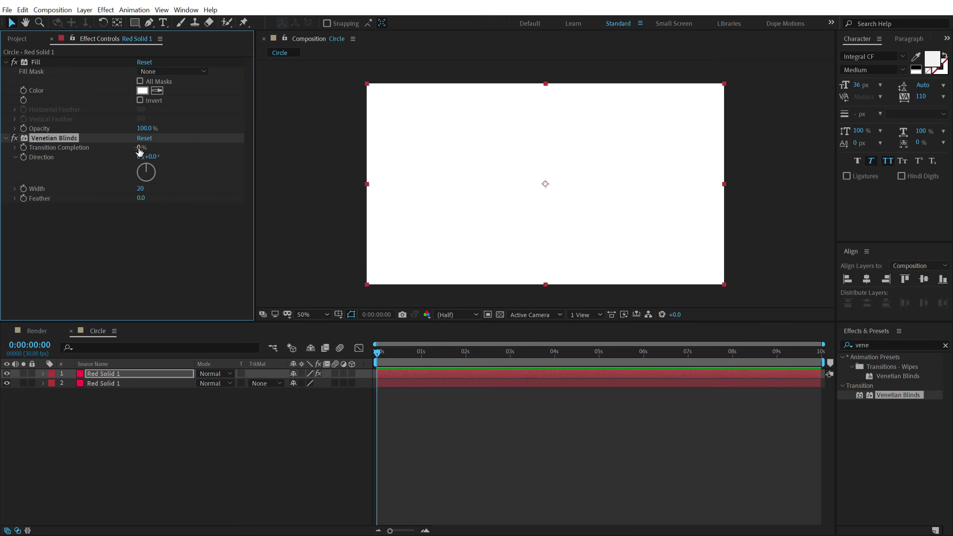
{"action": "left_click_drag", "start_coordinate": [139, 151], "coordinate": [164, 160]}
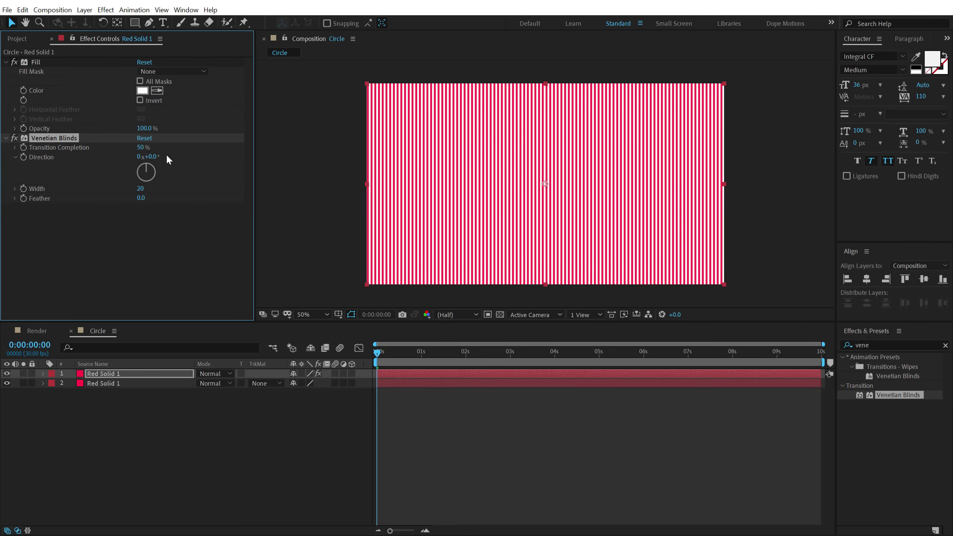
{"action": "left_click", "coordinate": [152, 156]}
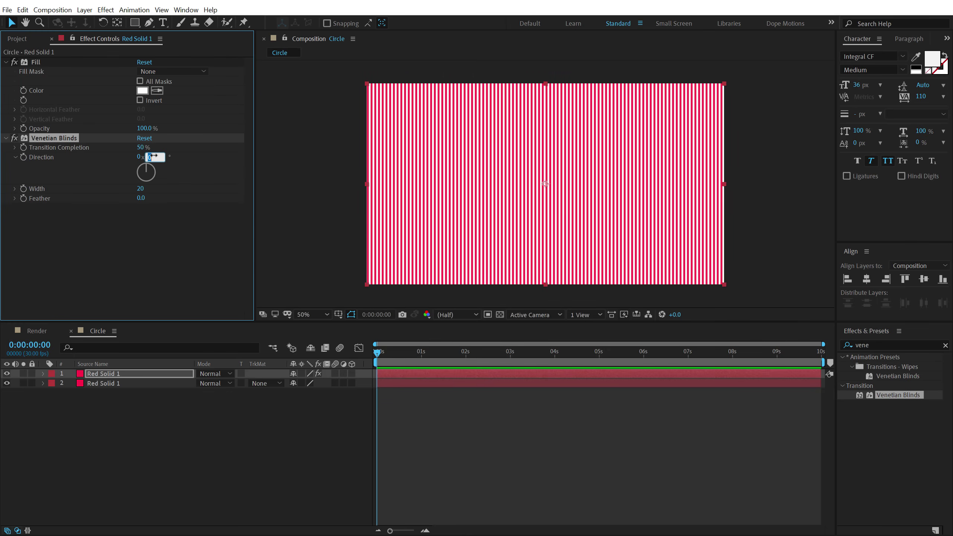
{"action": "key", "text": "Return"}
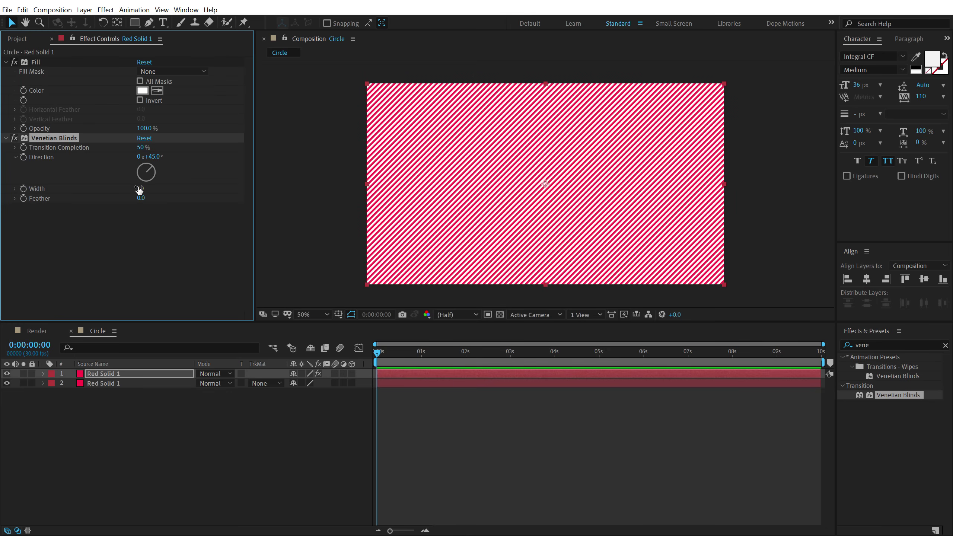
{"action": "left_click_drag", "start_coordinate": [140, 188], "coordinate": [230, 193]}
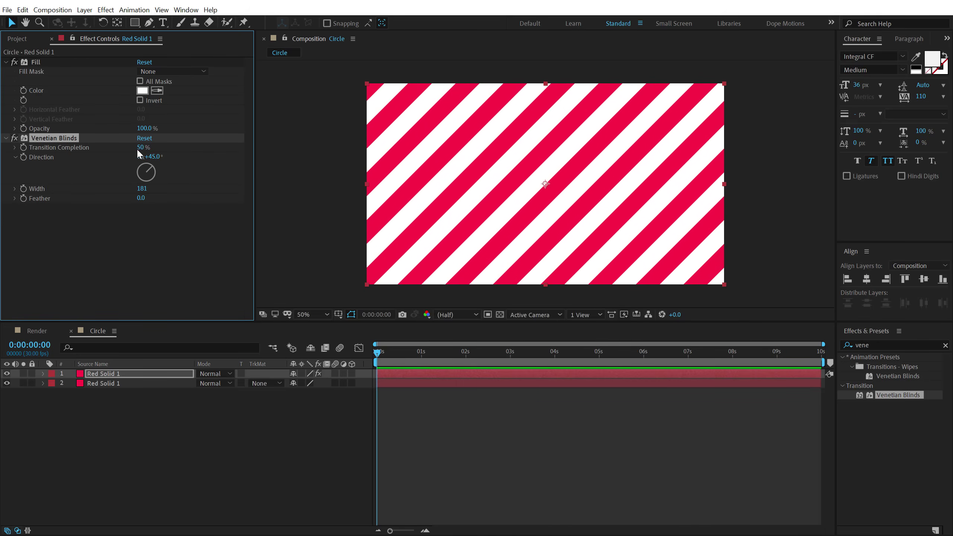
{"action": "left_click_drag", "start_coordinate": [140, 147], "coordinate": [174, 159]}
{"action": "left_click_drag", "start_coordinate": [141, 192], "coordinate": [116, 192]}
{"action": "left_click", "coordinate": [143, 432]}
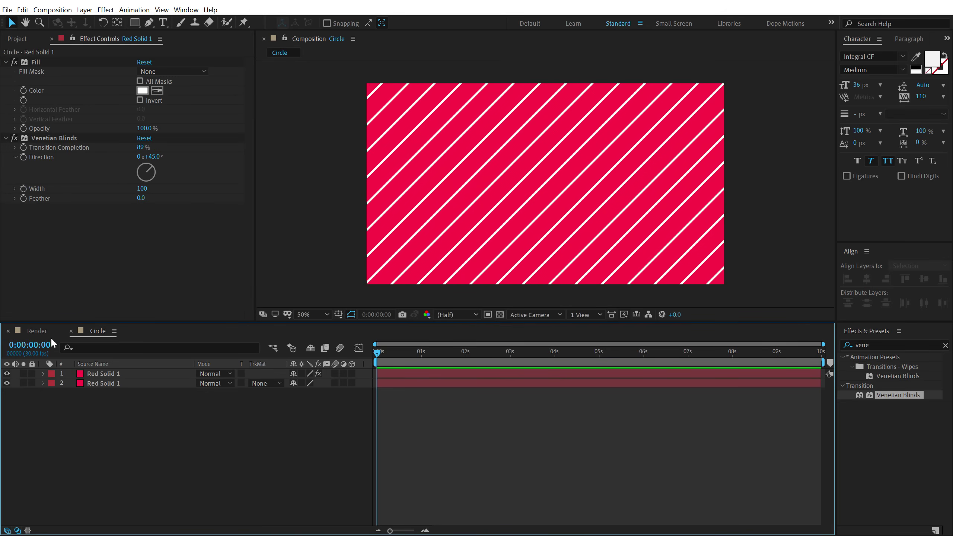
Place the Circle comp as a layer inside the Render composition.
{"action": "left_click", "coordinate": [37, 331]}
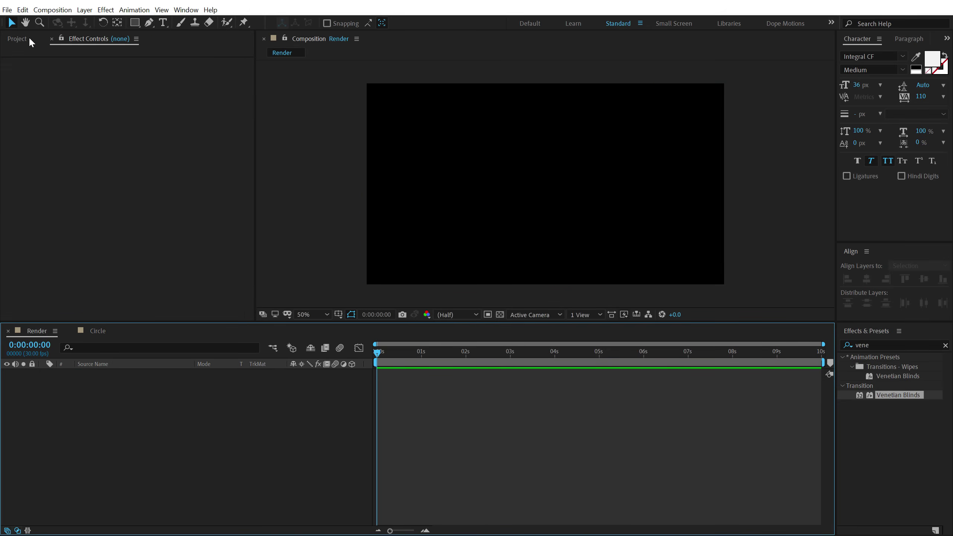
{"action": "left_click", "coordinate": [18, 38]}
{"action": "left_click_drag", "start_coordinate": [33, 159], "coordinate": [92, 427]}
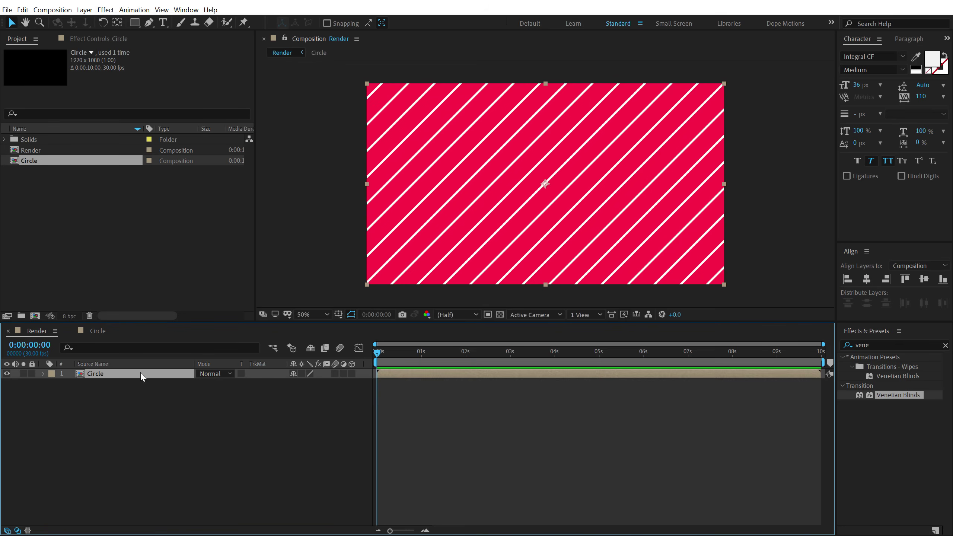
Apply CC Sphere to the Circle layer and set its radius to 235.
{"action": "key", "text": "ctrl+5"}
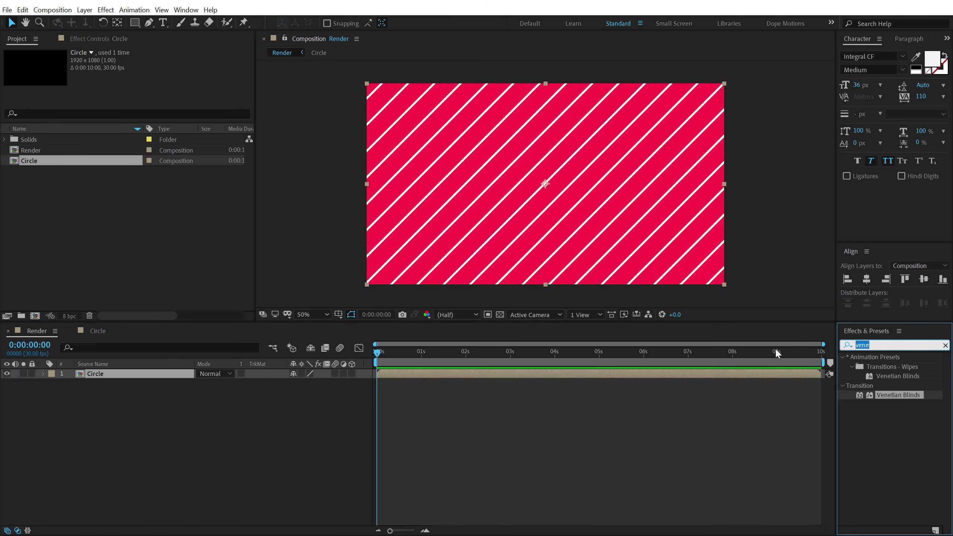
{"action": "type", "text": "cc"}
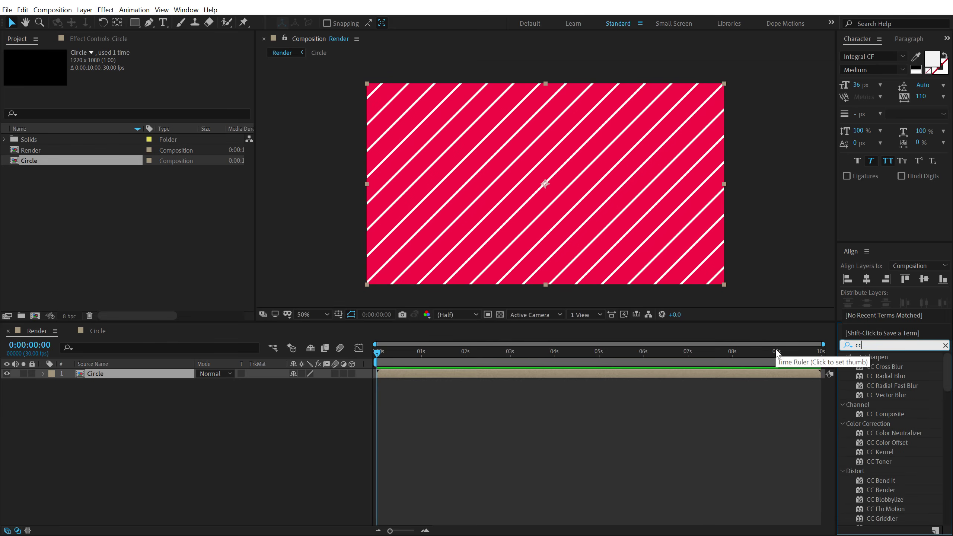
{"action": "type", "text": " sp"}
{"action": "double_click", "coordinate": [882, 395]}
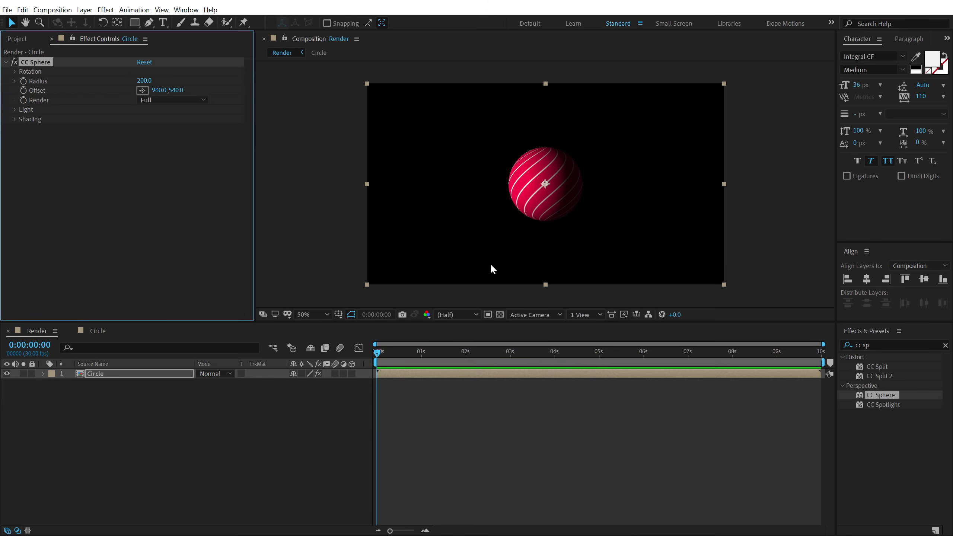
{"action": "left_click", "coordinate": [15, 109]}
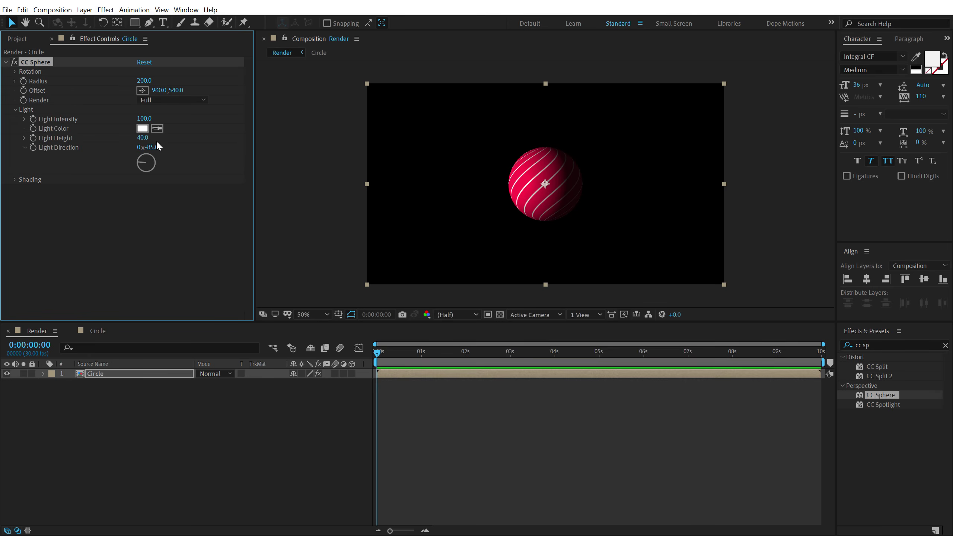
{"action": "key", "text": "period"}
{"action": "key", "text": "comma"}
{"action": "left_click_drag", "start_coordinate": [152, 81], "coordinate": [221, 113]}
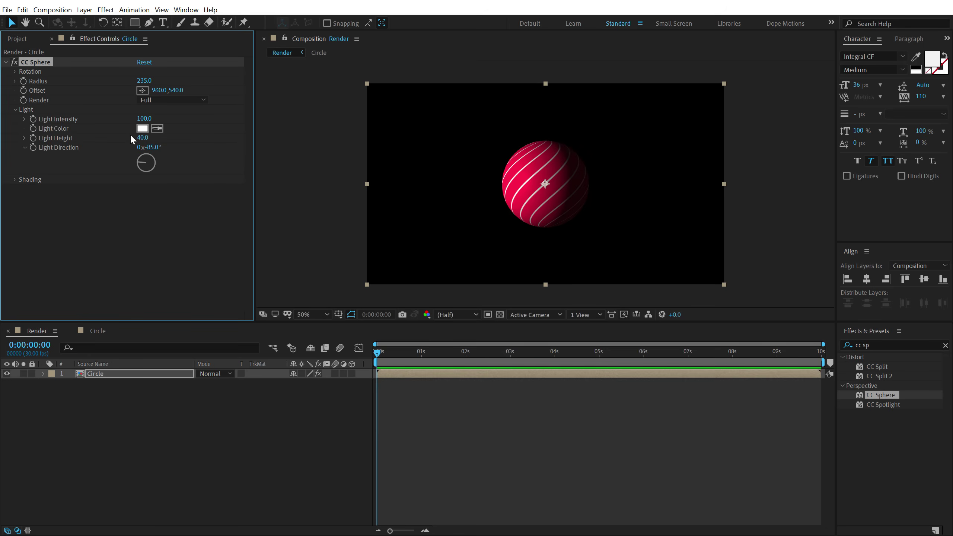
Set the CC Sphere light intensity to 50 then brighten it, with light direction about −40°.
{"action": "left_click", "coordinate": [143, 119]}
{"action": "type", "text": "50"}
{"action": "key", "text": "Return"}
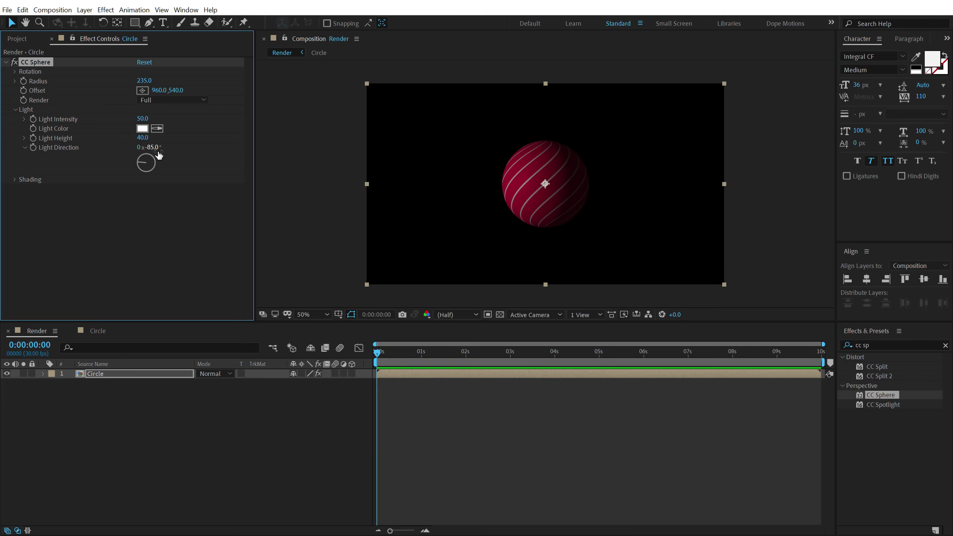
{"action": "left_click_drag", "start_coordinate": [159, 154], "coordinate": [176, 147]}
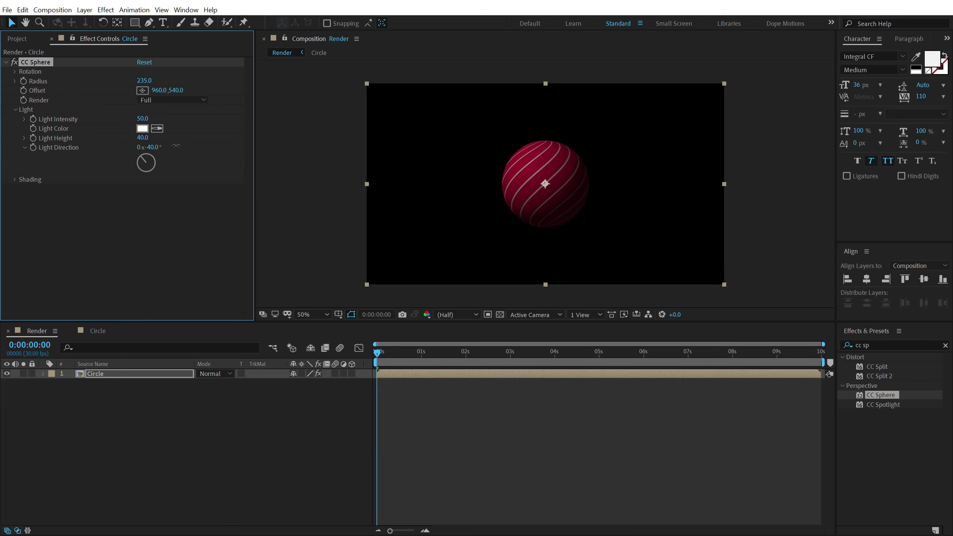
{"action": "left_click_drag", "start_coordinate": [140, 119], "coordinate": [164, 118]}
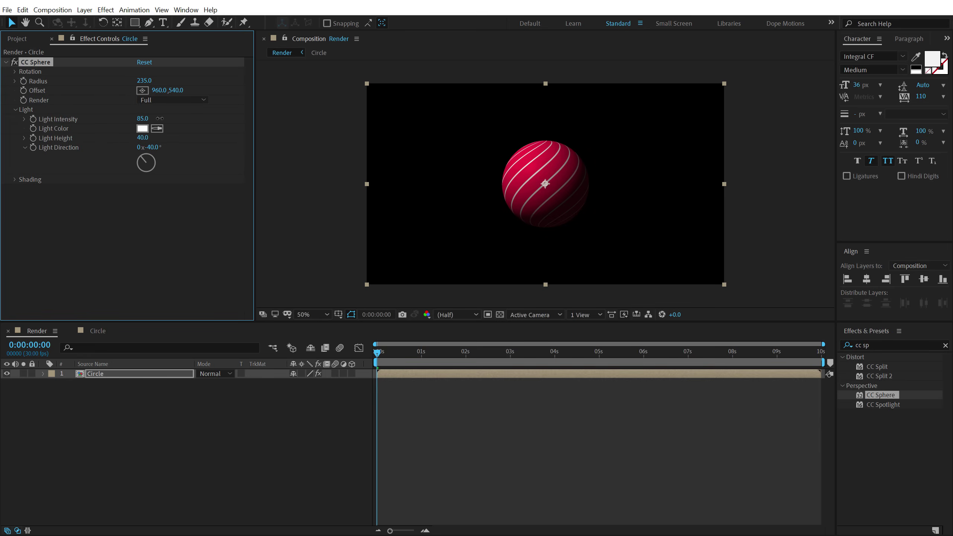
Set CC Sphere shading to Ambient 50, Specular 0, Roughness 0.001 and Metal 0.
{"action": "left_click", "coordinate": [14, 179]}
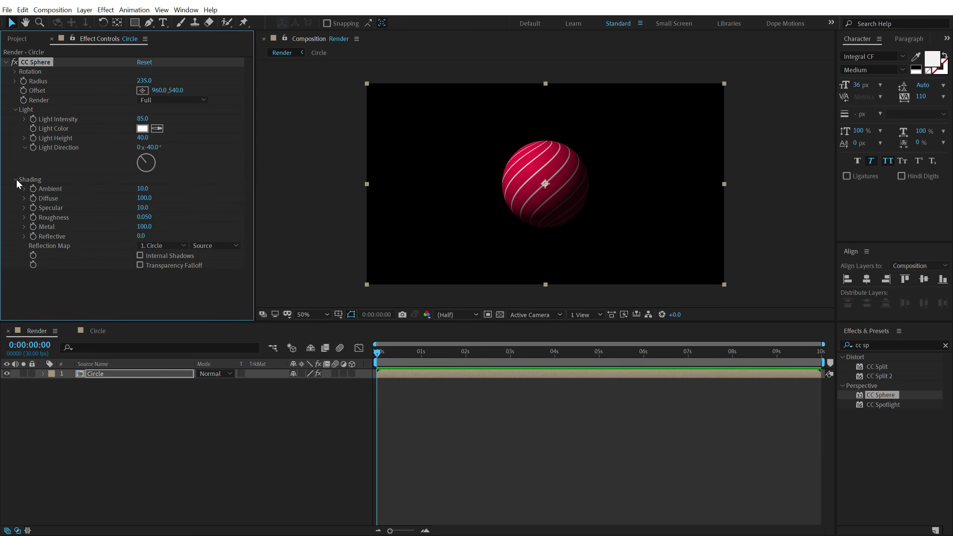
{"action": "left_click", "coordinate": [138, 188]}
{"action": "key", "text": "Return"}
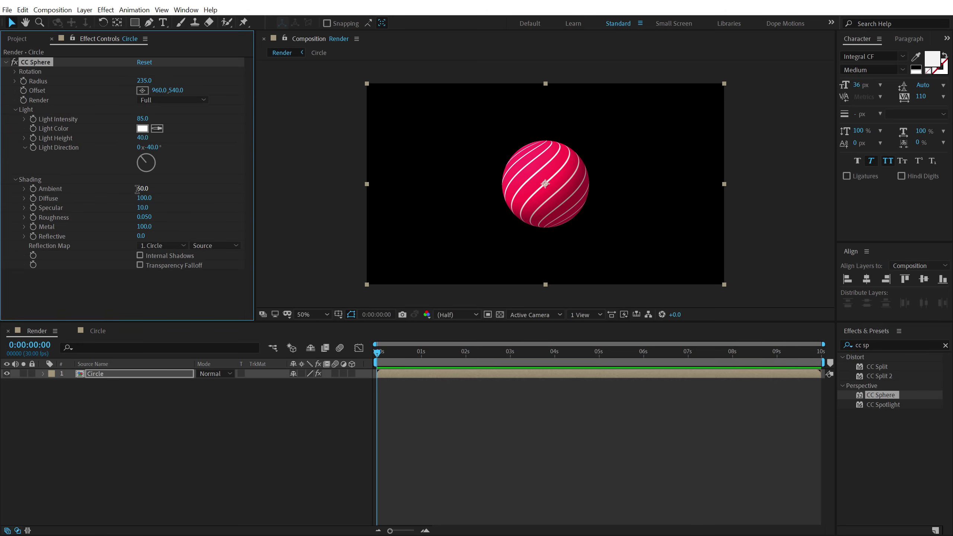
{"action": "left_click_drag", "start_coordinate": [143, 189], "coordinate": [134, 189]}
{"action": "left_click", "coordinate": [140, 188]}
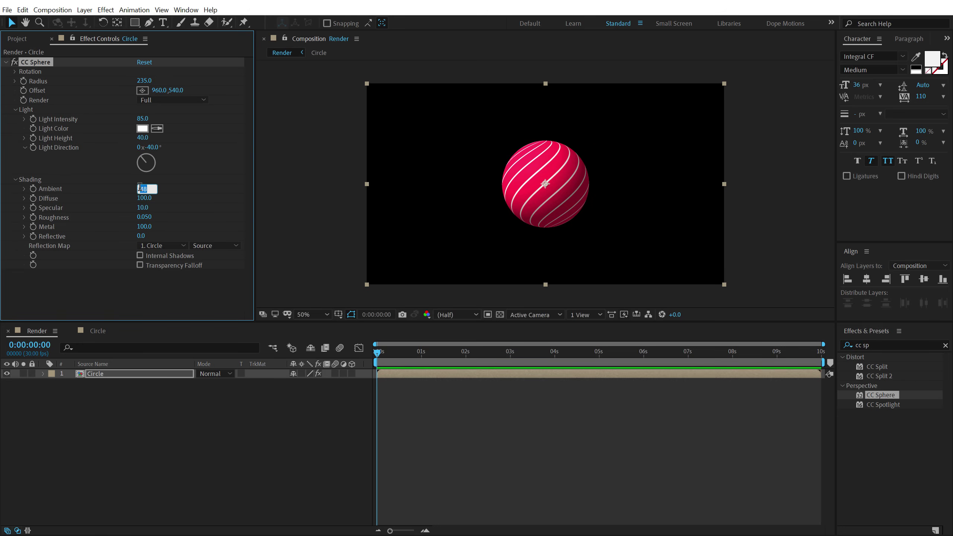
{"action": "type", "text": "50"}
{"action": "key", "text": "Return"}
{"action": "left_click_drag", "start_coordinate": [143, 207], "coordinate": [12, 223]}
{"action": "left_click_drag", "start_coordinate": [143, 217], "coordinate": [2, 230]}
{"action": "left_click_drag", "start_coordinate": [144, 226], "coordinate": [93, 227]}
{"action": "left_click", "coordinate": [160, 477]}
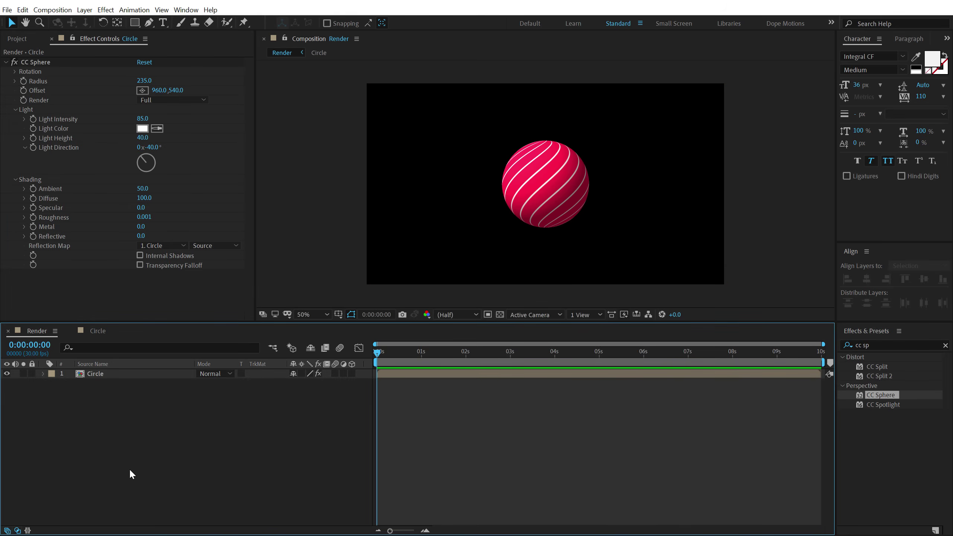
Create a pink solid named 'BG' and move it below the Circle layer.
{"action": "key", "text": "ctrl+y"}
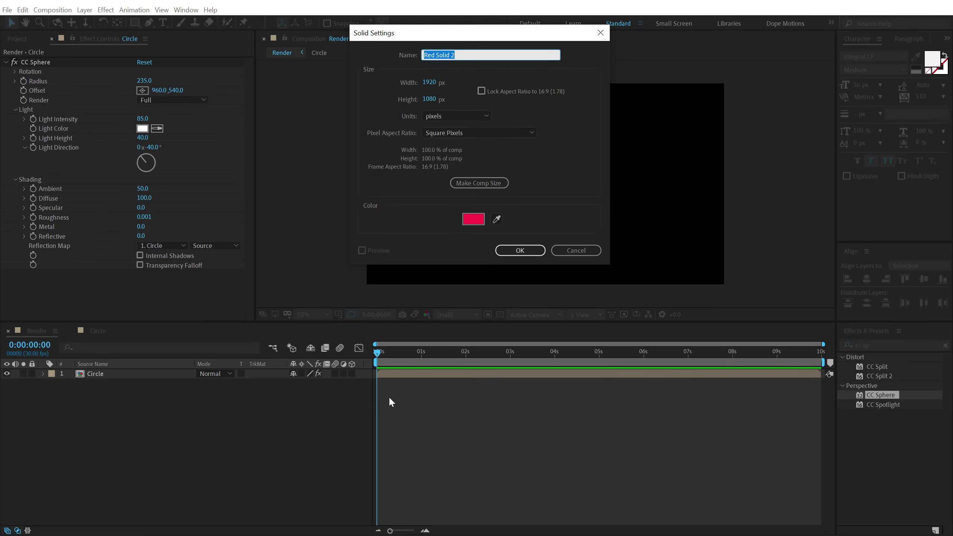
{"action": "type", "text": "BG"}
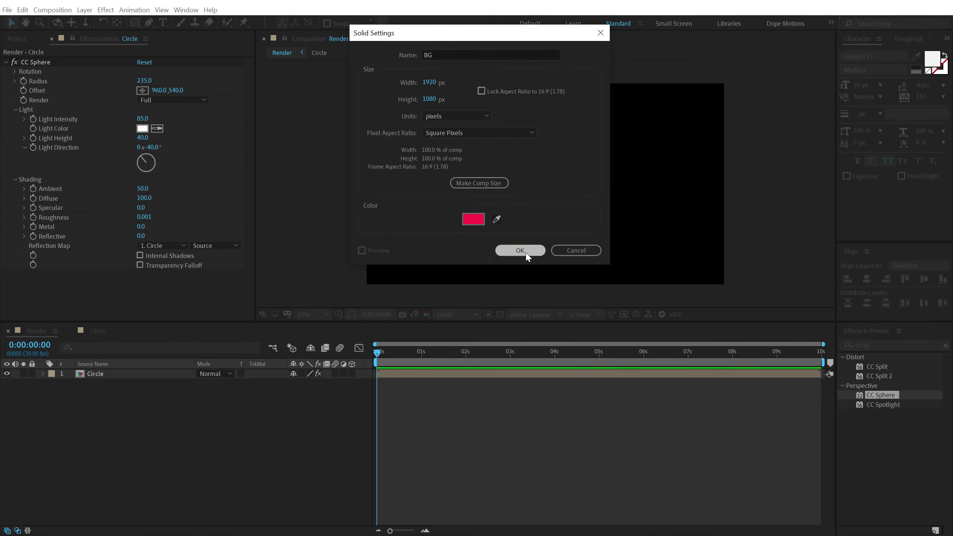
{"action": "left_click", "coordinate": [526, 251]}
{"action": "left_click_drag", "start_coordinate": [133, 374], "coordinate": [130, 406]}
Apply a Drop Shadow effect to the Circle layer.
{"action": "left_click", "coordinate": [101, 374]}
{"action": "double_click", "coordinate": [862, 345]}
{"action": "type", "text": "fill"}
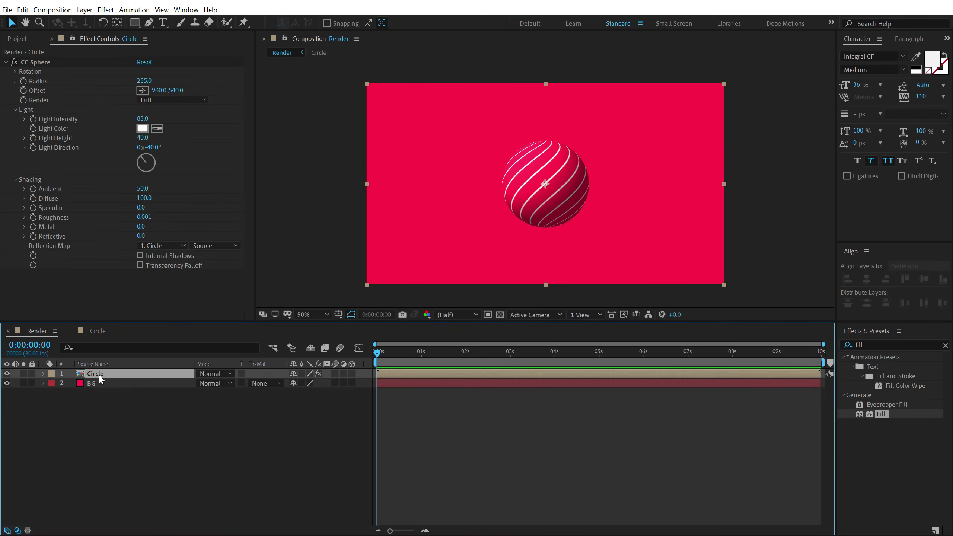
{"action": "left_click", "coordinate": [850, 344]}
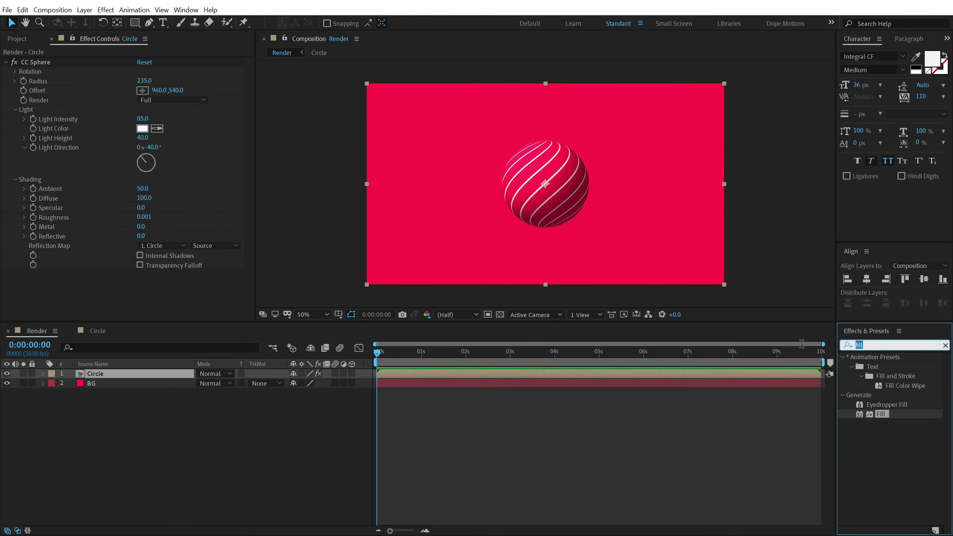
{"action": "type", "text": "drop"}
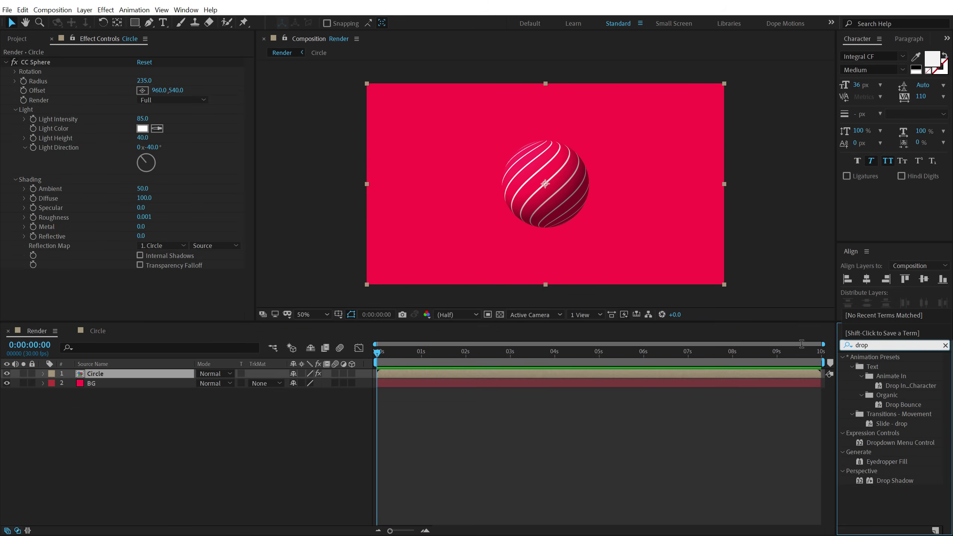
{"action": "left_click_drag", "start_coordinate": [895, 481], "coordinate": [178, 259]}
Set the drop shadow to 40% opacity, distance 250 and softness 500.
{"action": "left_click", "coordinate": [143, 256]}
{"action": "type", "text": "35"}
{"action": "key", "text": "Return"}
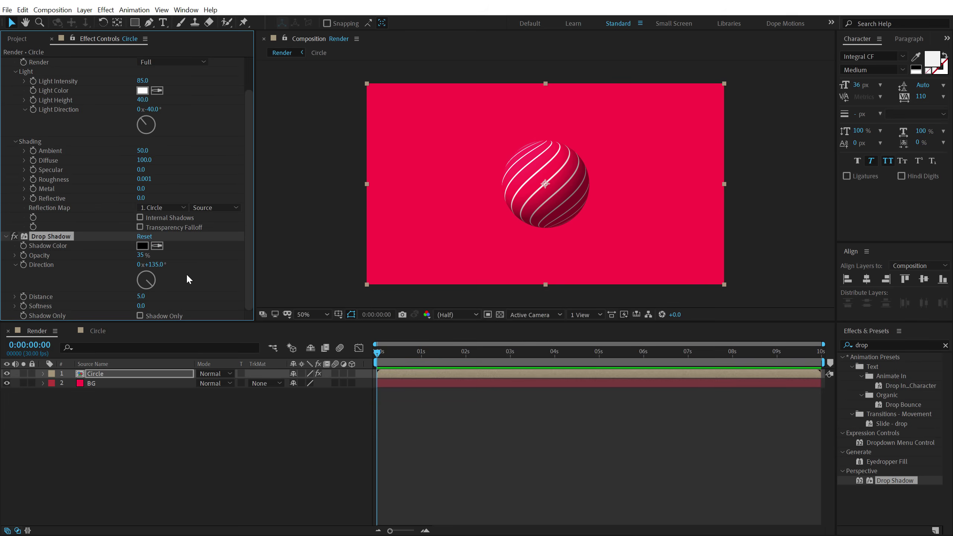
{"action": "left_click", "coordinate": [142, 296]}
{"action": "key", "text": "Return"}
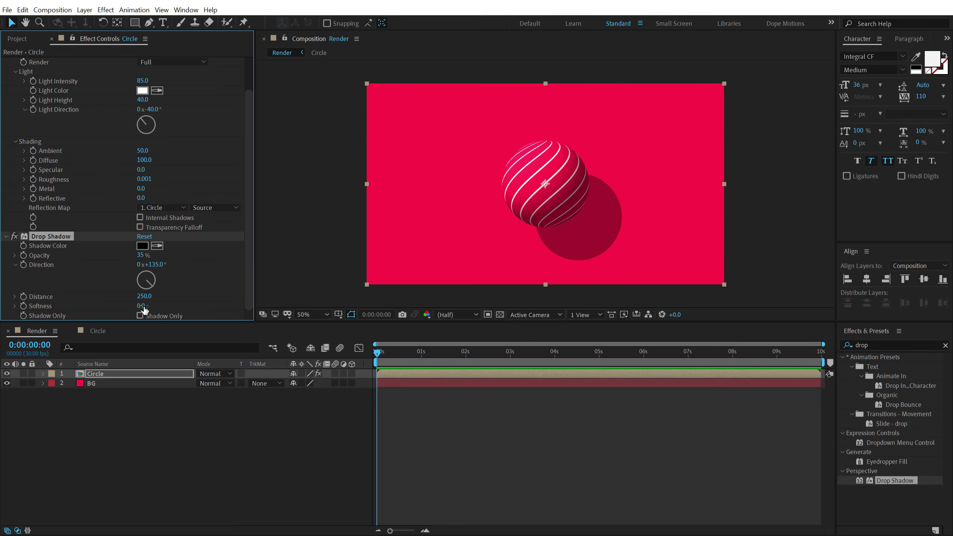
{"action": "left_click", "coordinate": [141, 307]}
{"action": "type", "text": "500"}
{"action": "key", "text": "Return"}
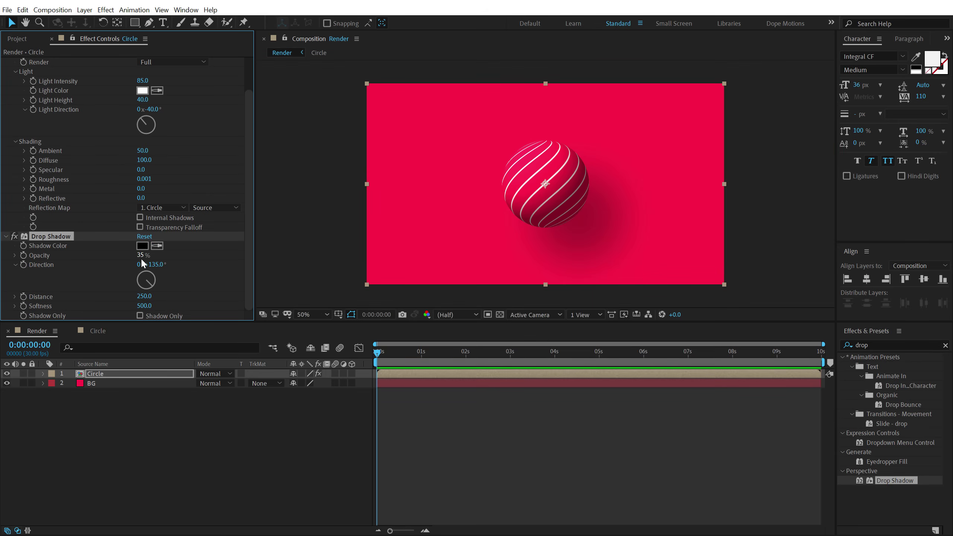
{"action": "left_click", "coordinate": [142, 256]}
{"action": "key", "text": "Return"}
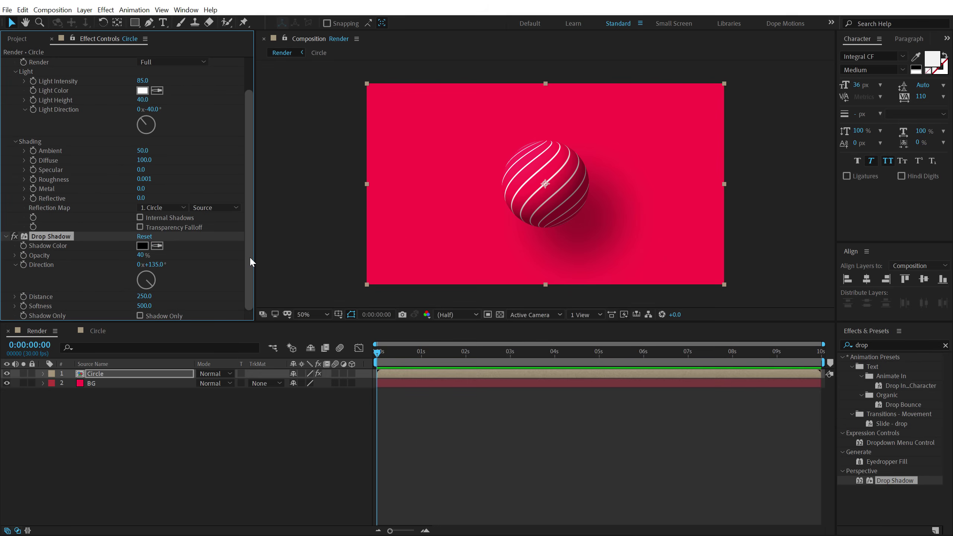
Set CC Sphere Rotation Z to 67°, keeping Rotation X and Y at 0°.
{"action": "scroll", "coordinate": [169, 119], "scroll_direction": "up", "scroll_amount": 2}
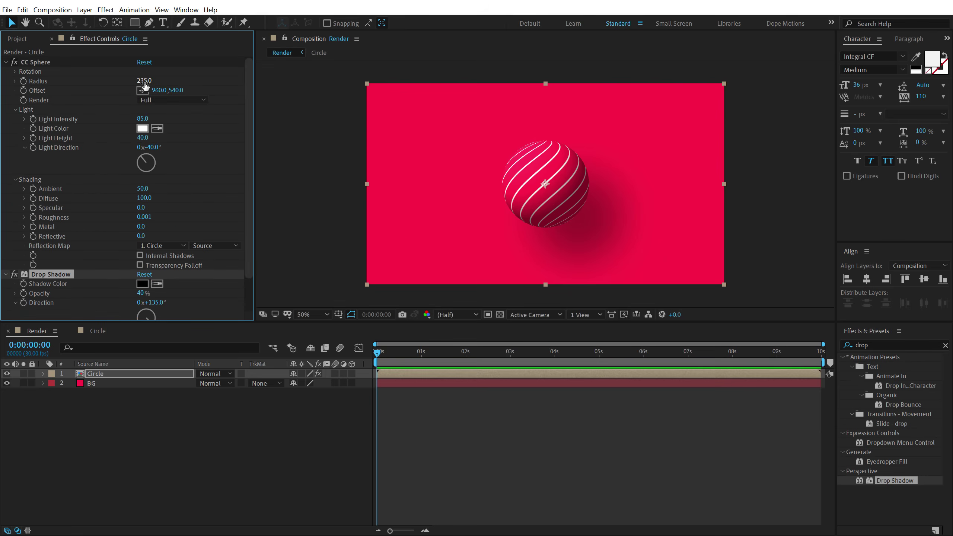
{"action": "left_click", "coordinate": [15, 81]}
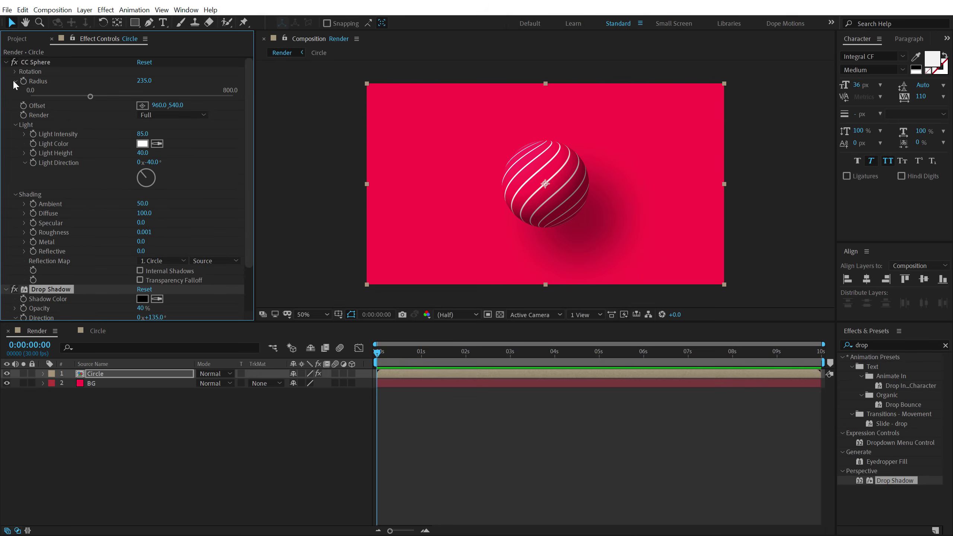
{"action": "left_click", "coordinate": [15, 71]}
{"action": "left_click_drag", "start_coordinate": [154, 80], "coordinate": [232, 97]}
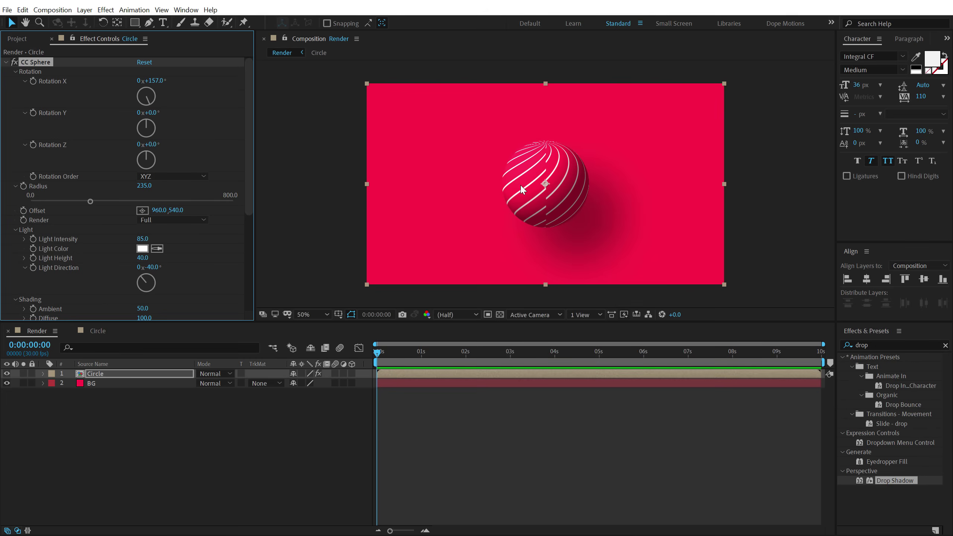
{"action": "key", "text": "ctrl+z"}
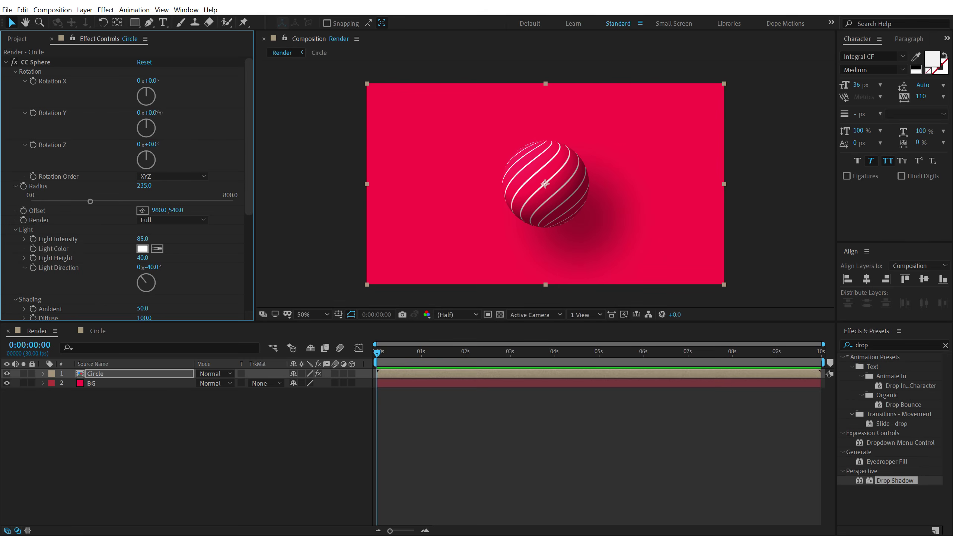
{"action": "left_click_drag", "start_coordinate": [160, 112], "coordinate": [230, 112]}
{"action": "key", "text": "ctrl+z"}
{"action": "left_click_drag", "start_coordinate": [159, 144], "coordinate": [191, 141]}
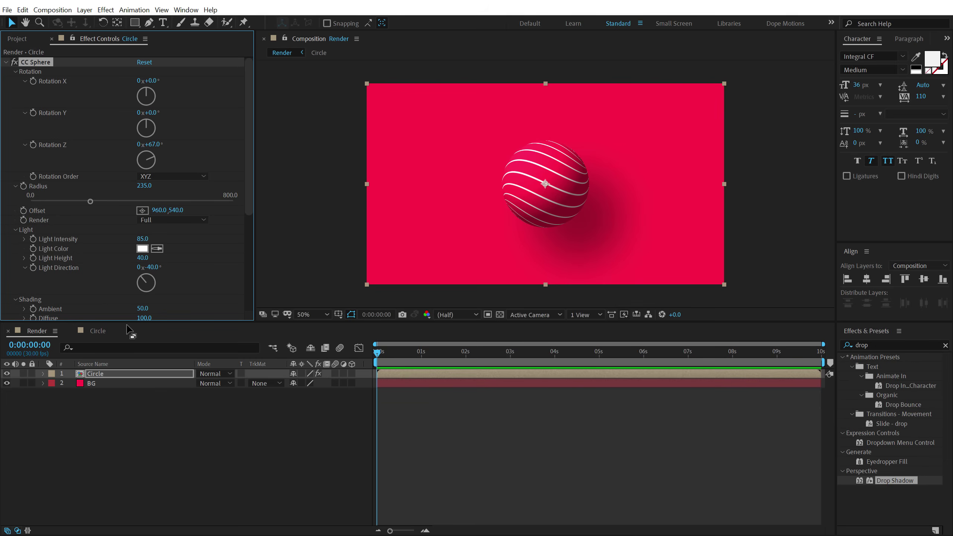
{"action": "left_click", "coordinate": [109, 373]}
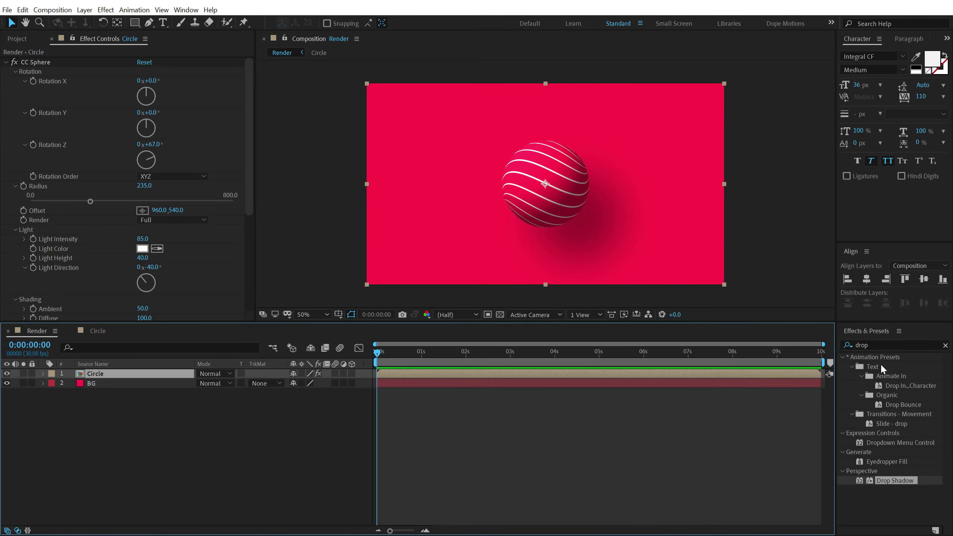
Apply a Tint effect to the Circle layer and move it above CC Sphere.
{"action": "left_click", "coordinate": [875, 344]}
{"action": "type", "text": "tint"}
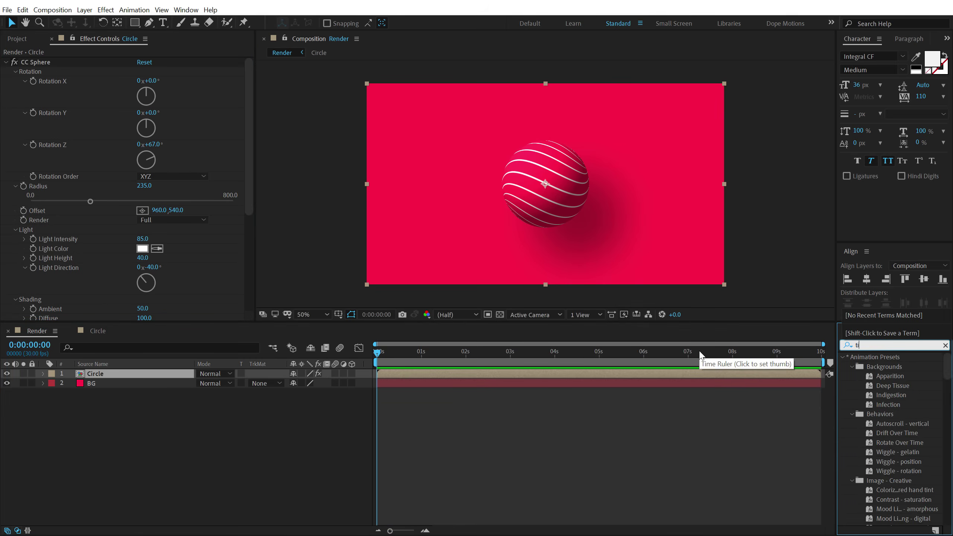
{"action": "double_click", "coordinate": [880, 395]}
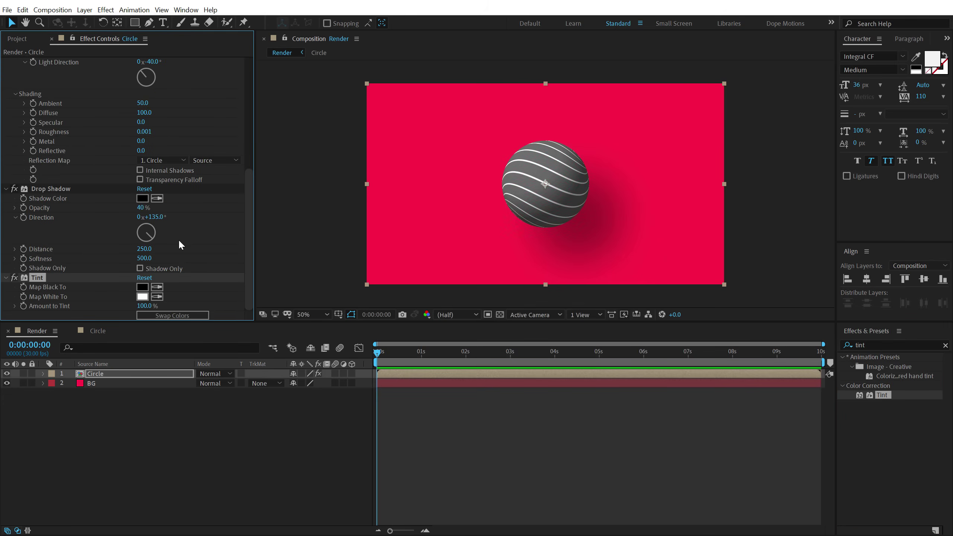
{"action": "left_click_drag", "start_coordinate": [40, 278], "coordinate": [39, 60]}
{"action": "left_click", "coordinate": [7, 109]}
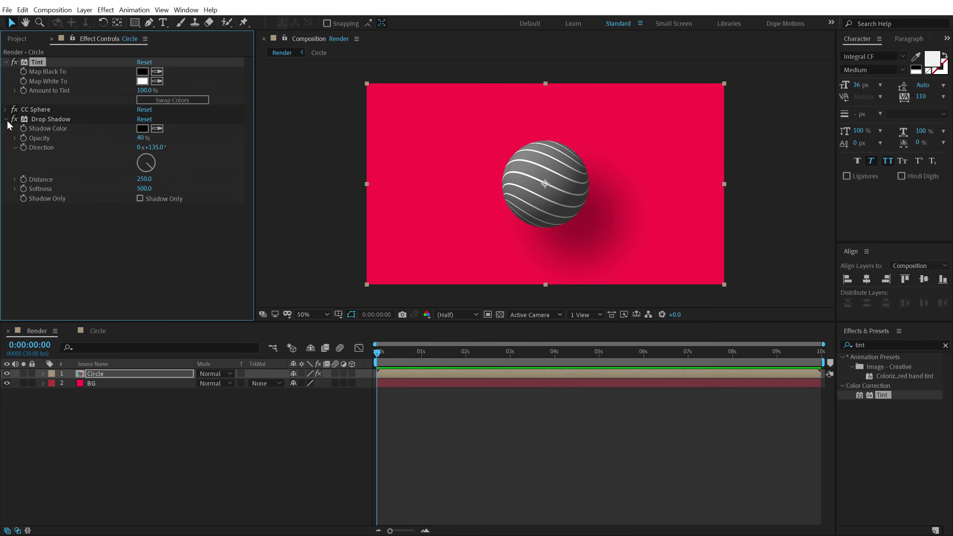
{"action": "left_click", "coordinate": [6, 120]}
Set Tint's Map Black To colour to deep blue 0008C3.
{"action": "left_click", "coordinate": [142, 71]}
{"action": "left_click", "coordinate": [321, 140]}
{"action": "left_click_drag", "start_coordinate": [294, 98], "coordinate": [309, 72]}
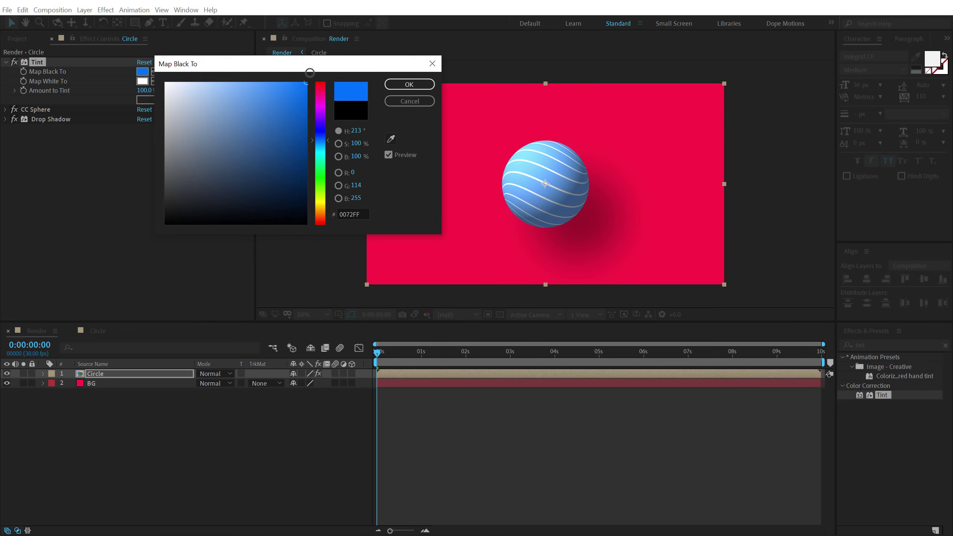
{"action": "left_click", "coordinate": [323, 133]}
{"action": "left_click", "coordinate": [306, 97]}
{"action": "mouse_move", "coordinate": [319, 132]}
{"action": "left_mouse_down"}
{"action": "mouse_move", "coordinate": [329, 156]}
{"action": "mouse_move", "coordinate": [330, 116]}
{"action": "left_mouse_up"}
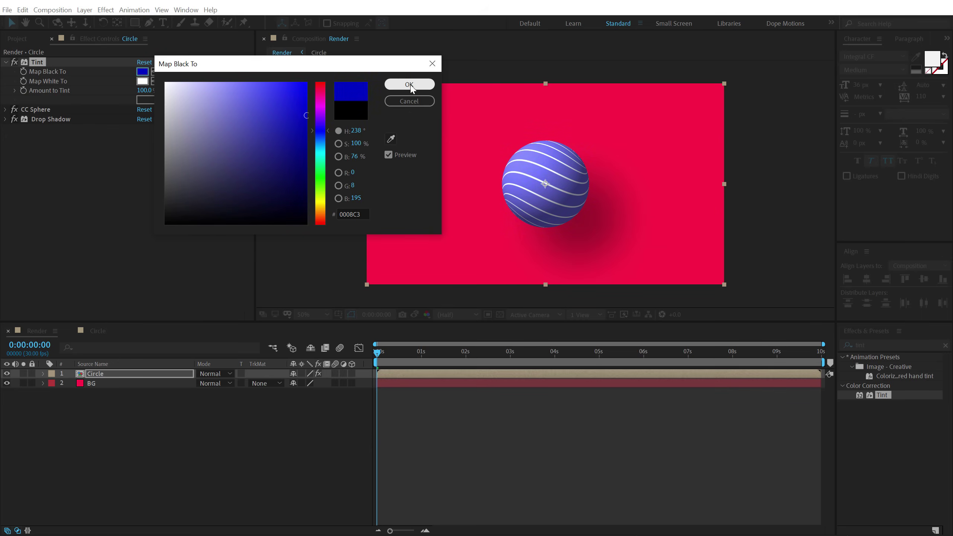
{"action": "left_click", "coordinate": [409, 85]}
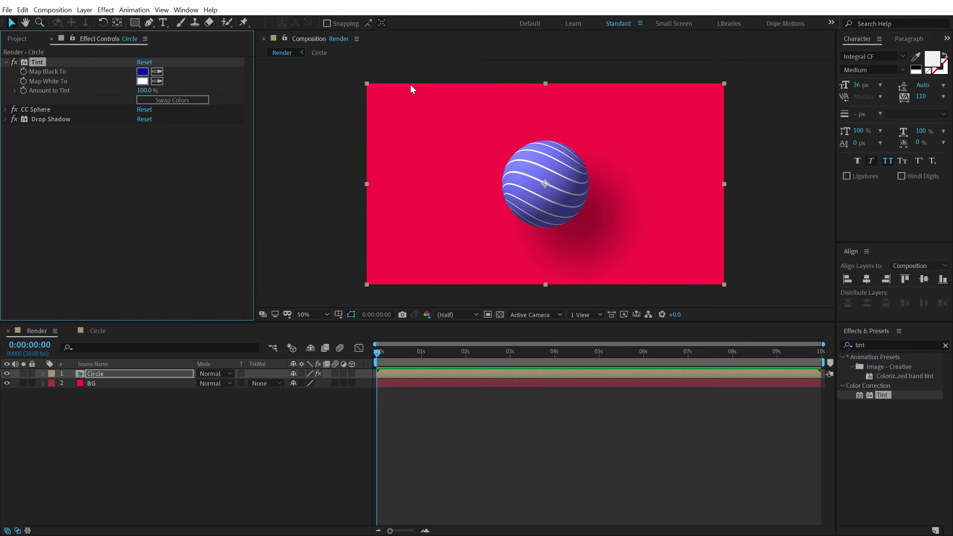
Set Tint's Map White To colour to light blue 90CEFF.
{"action": "left_click", "coordinate": [142, 81]}
{"action": "left_click", "coordinate": [323, 144]}
{"action": "mouse_move", "coordinate": [283, 106]}
{"action": "left_mouse_down"}
{"action": "mouse_move", "coordinate": [301, 80]}
{"action": "mouse_move", "coordinate": [225, 62]}
{"action": "left_mouse_up"}
{"action": "mouse_move", "coordinate": [314, 142]}
{"action": "left_mouse_down"}
{"action": "mouse_move", "coordinate": [321, 119]}
{"action": "mouse_move", "coordinate": [317, 143]}
{"action": "left_mouse_up"}
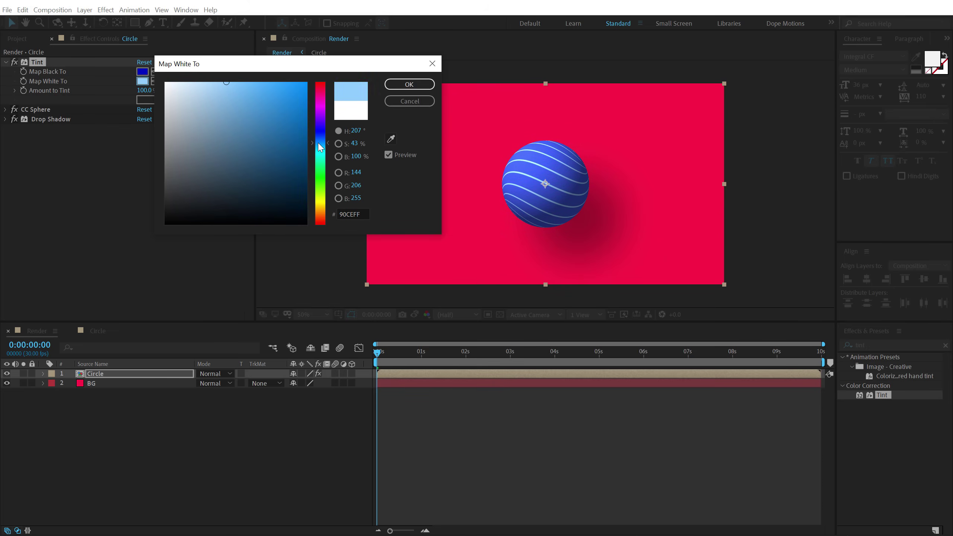
{"action": "left_click", "coordinate": [388, 88]}
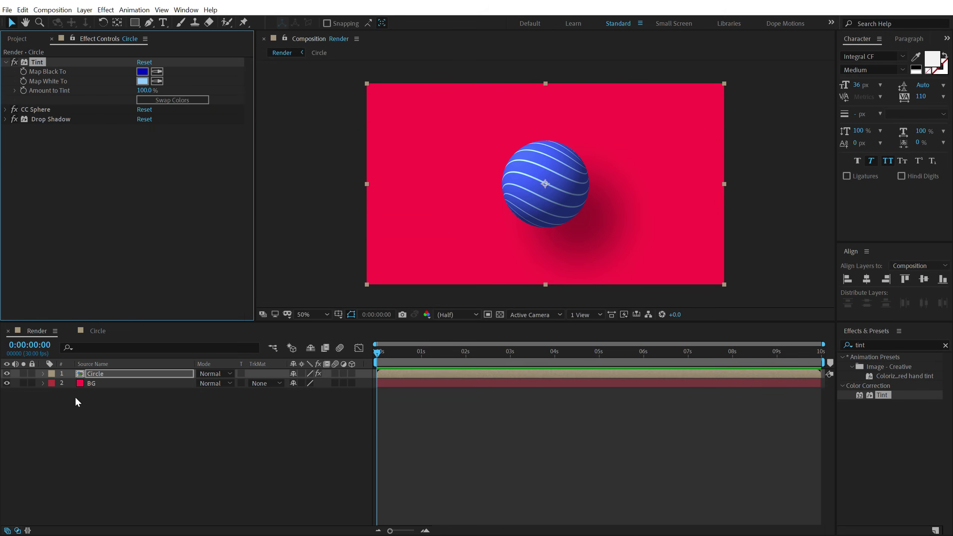
Add a wiggle(.3,200) expression to the Circle layer's Position and preview the drift.
{"action": "left_click", "coordinate": [96, 374]}
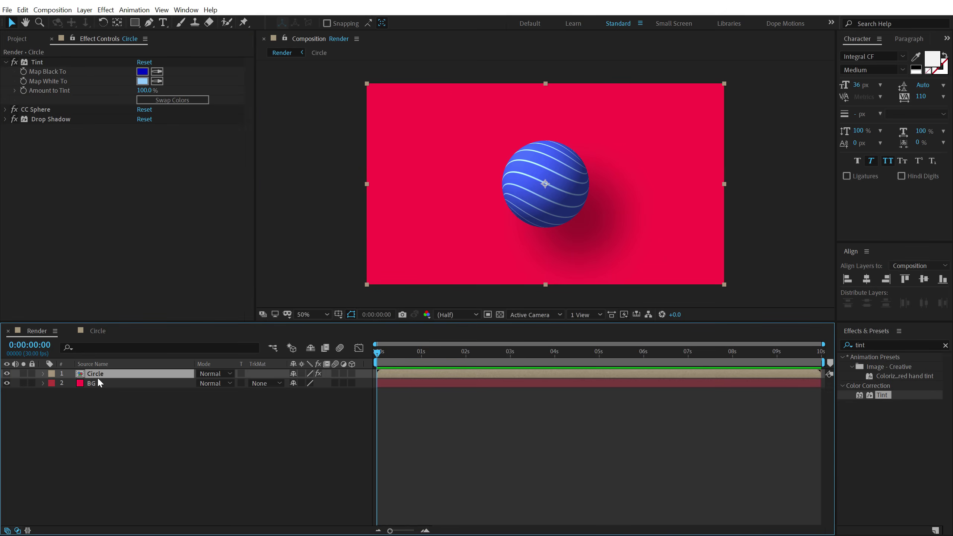
{"action": "key", "text": "p"}
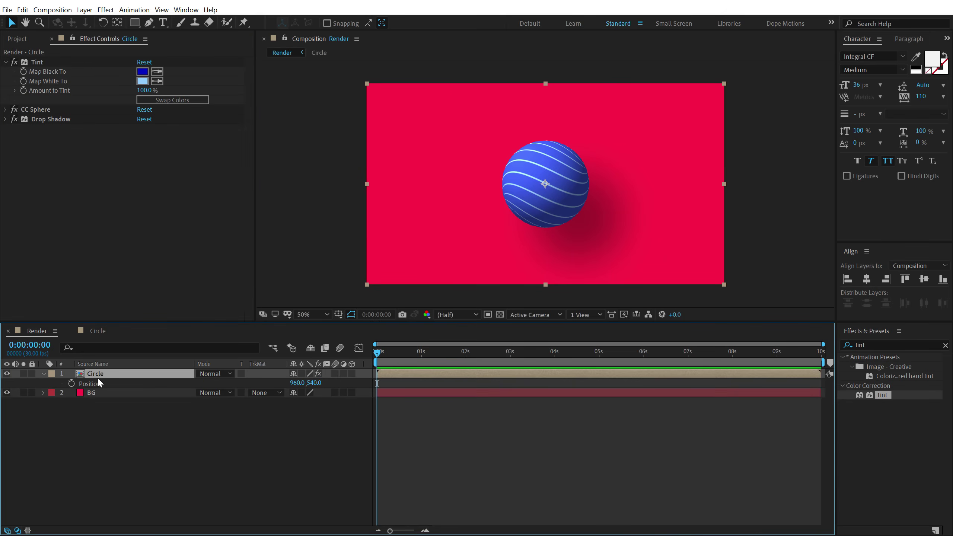
{"action": "left_click", "coordinate": [71, 383], "text": "alt"}
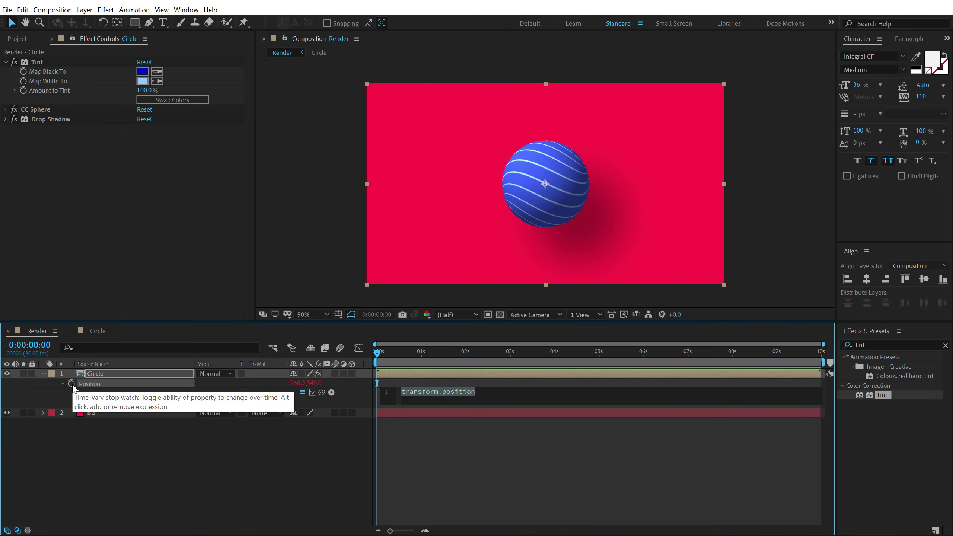
{"action": "type", "text": "wiggle"}
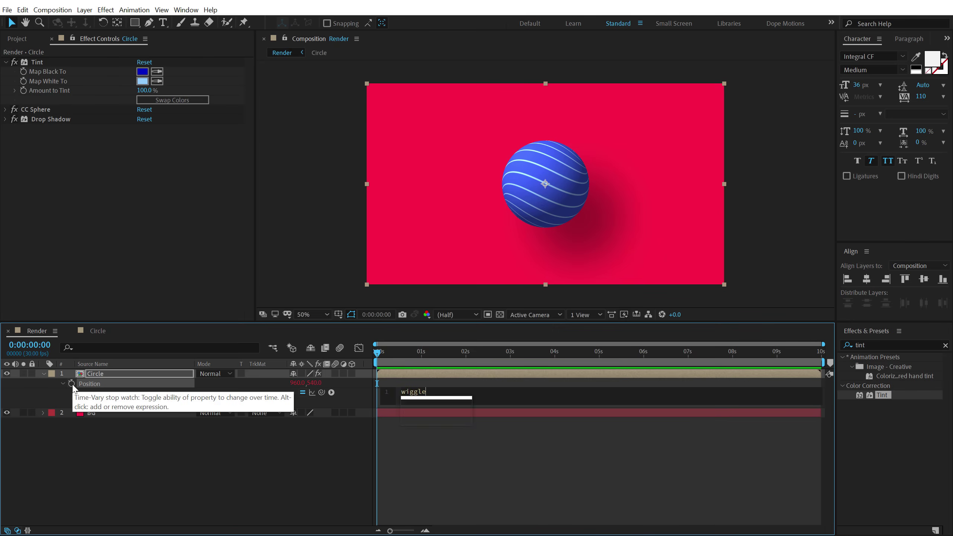
{"action": "key", "text": "Return"}
{"action": "left_click", "coordinate": [64, 457]}
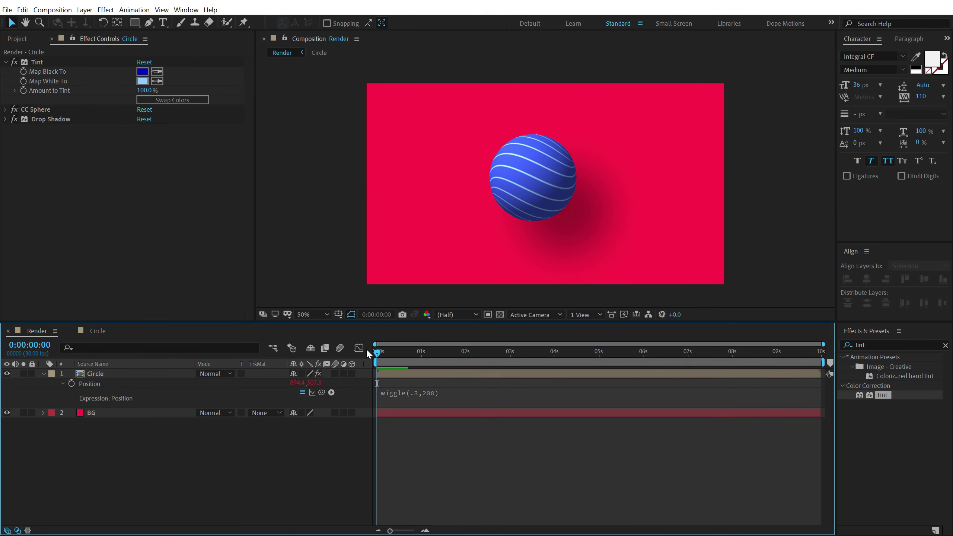
{"action": "key", "text": "space"}
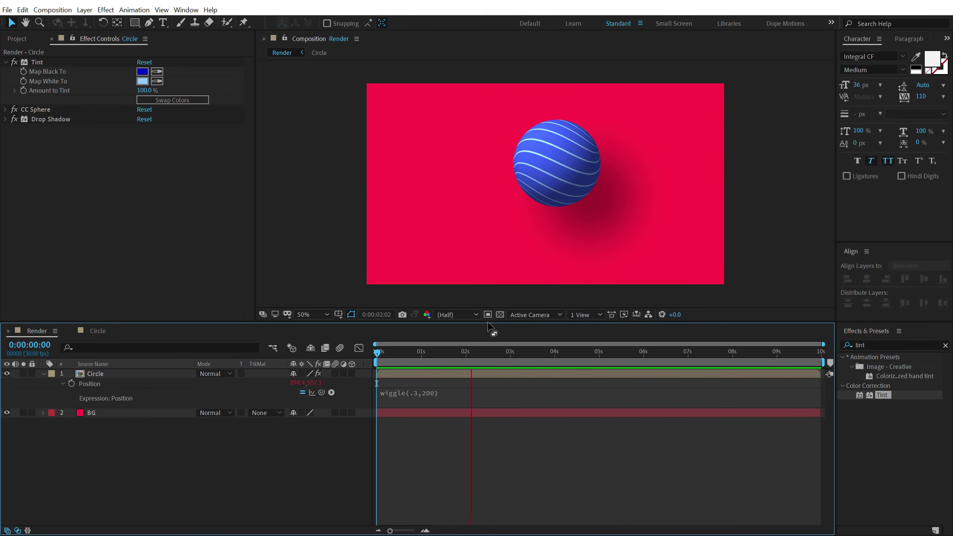
{"action": "left_click", "coordinate": [417, 351]}
Try the same wiggle expression on Rotation, preview it, then remove it, leaving Rotation at 0°.
{"action": "left_click", "coordinate": [428, 394]}
{"action": "key", "text": "ctrl+c"}
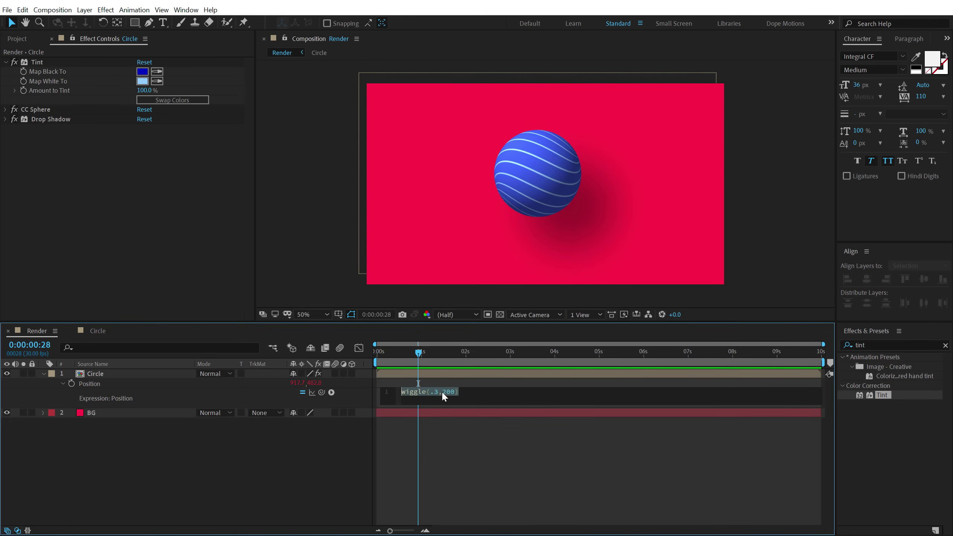
{"action": "left_click", "coordinate": [149, 456]}
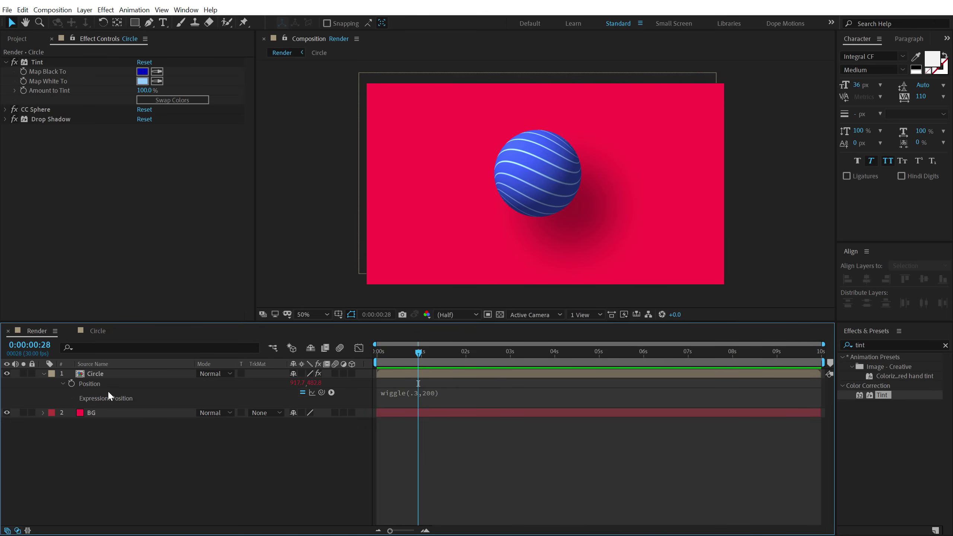
{"action": "left_click", "coordinate": [88, 373]}
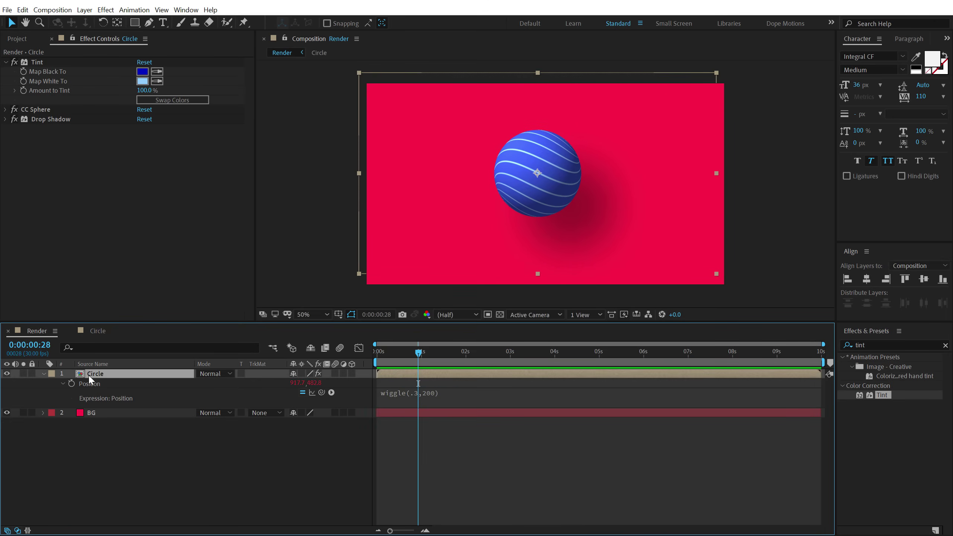
{"action": "key", "text": "r"}
{"action": "left_click", "coordinate": [72, 383], "text": "alt"}
{"action": "key", "text": "ctrl+v"}
{"action": "left_click", "coordinate": [174, 493]}
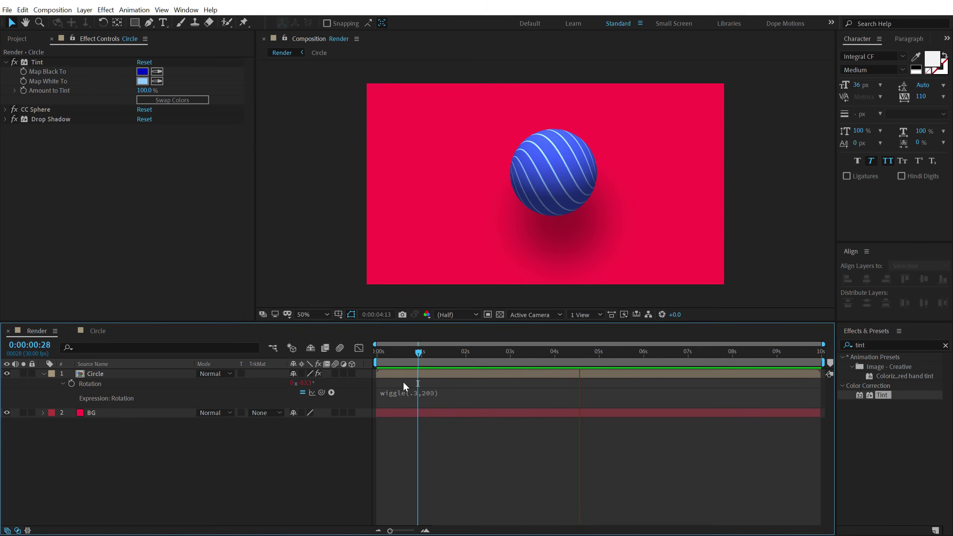
{"action": "left_click", "coordinate": [412, 353]}
{"action": "left_click", "coordinate": [364, 378]}
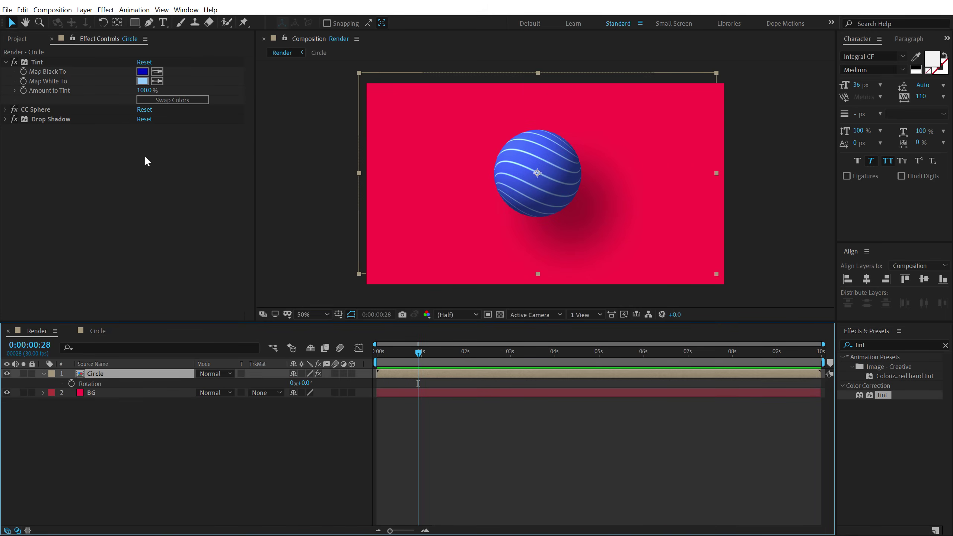
Set CC Sphere Rotation Z to 55° and scrub the timeline to check the motion.
{"action": "left_click", "coordinate": [4, 109]}
{"action": "scroll", "coordinate": [83, 150], "scroll_direction": "up", "scroll_amount": 2}
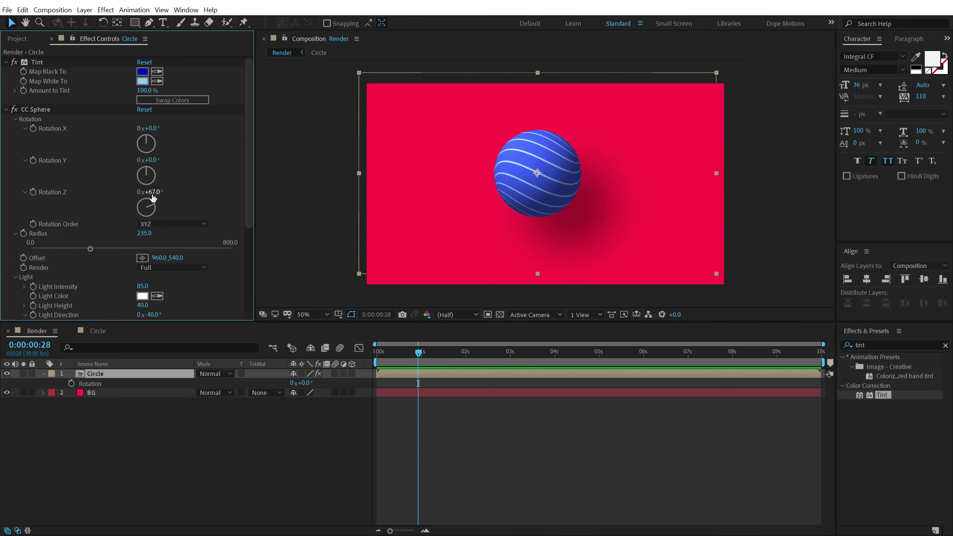
{"action": "left_click_drag", "start_coordinate": [155, 192], "coordinate": [144, 192]}
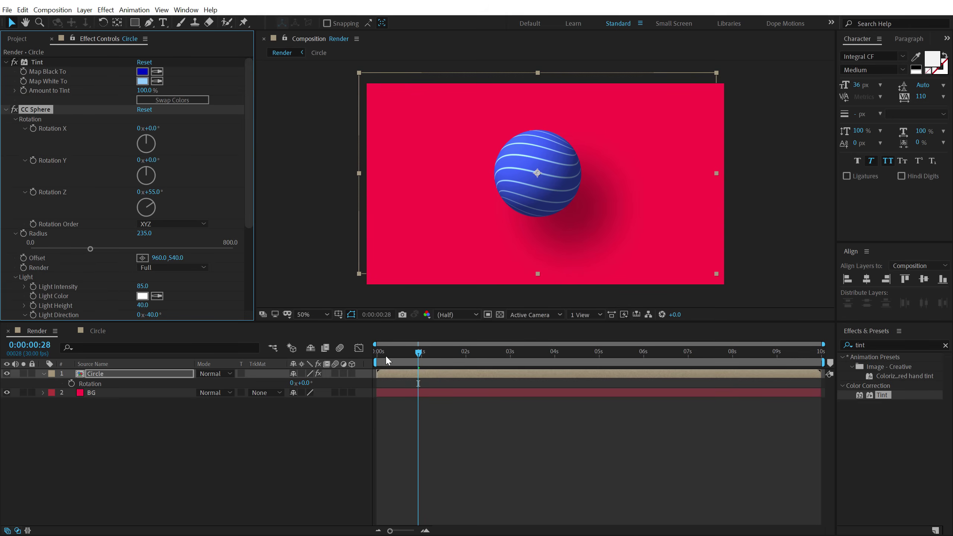
{"action": "left_click_drag", "start_coordinate": [386, 358], "coordinate": [715, 357]}
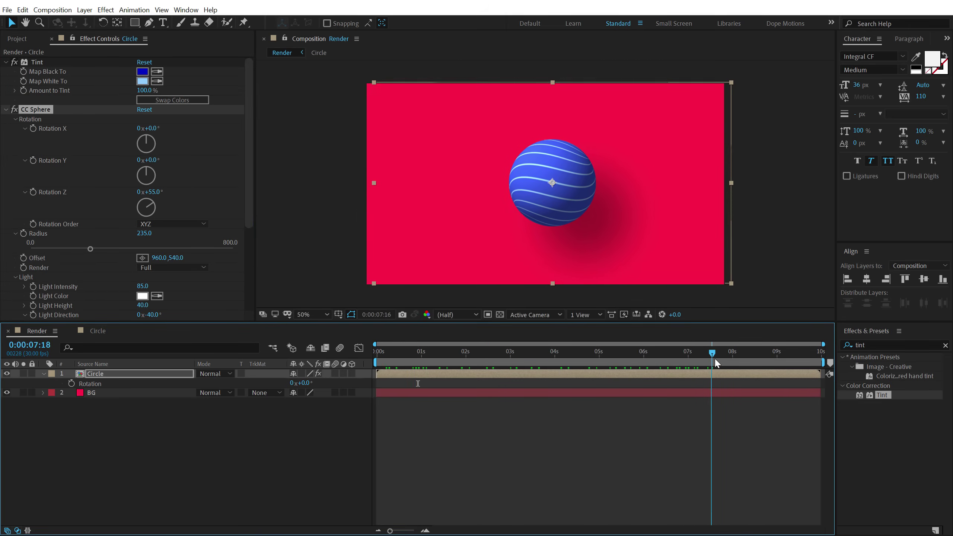
Collapse the Circle layer and set its label colour to Blue.
{"action": "left_click", "coordinate": [43, 374]}
{"action": "left_click", "coordinate": [104, 376]}
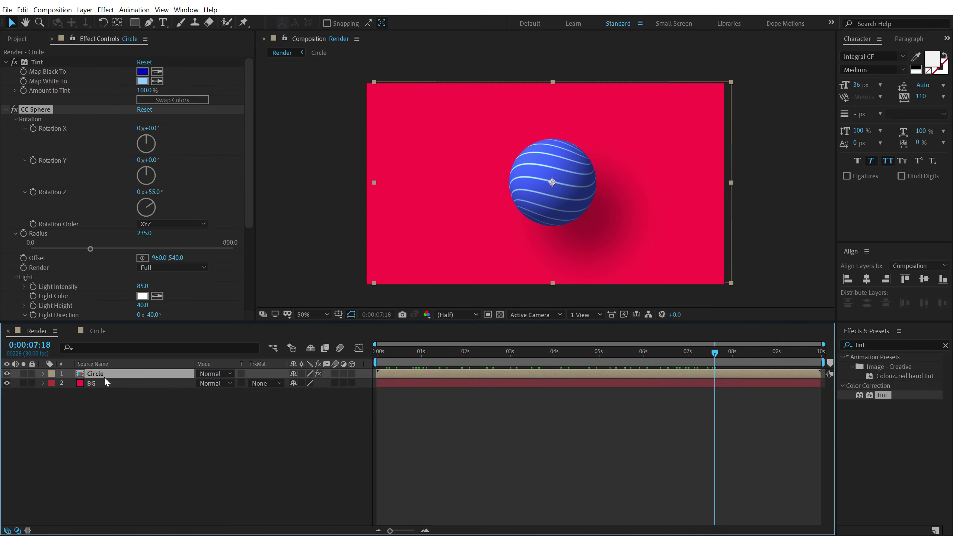
{"action": "left_click", "coordinate": [52, 374]}
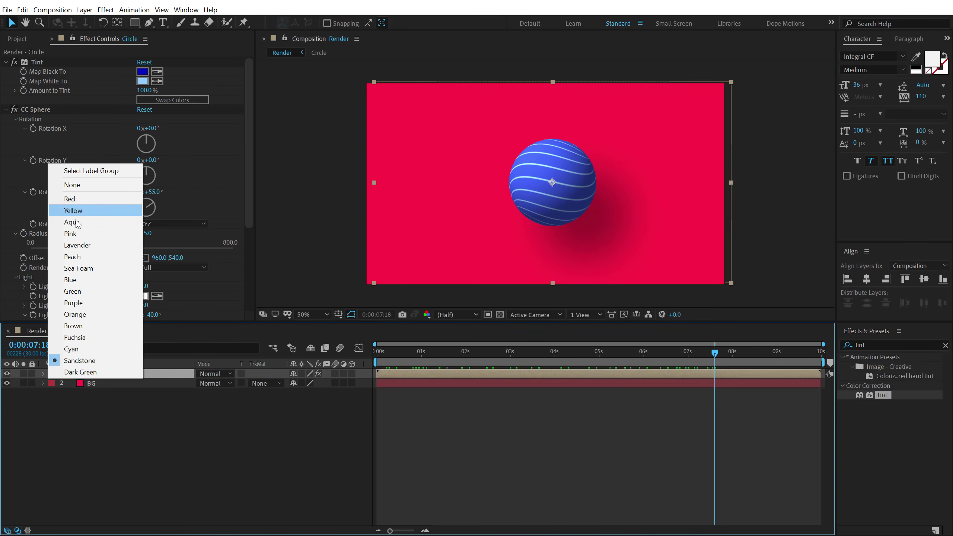
{"action": "left_click", "coordinate": [71, 280]}
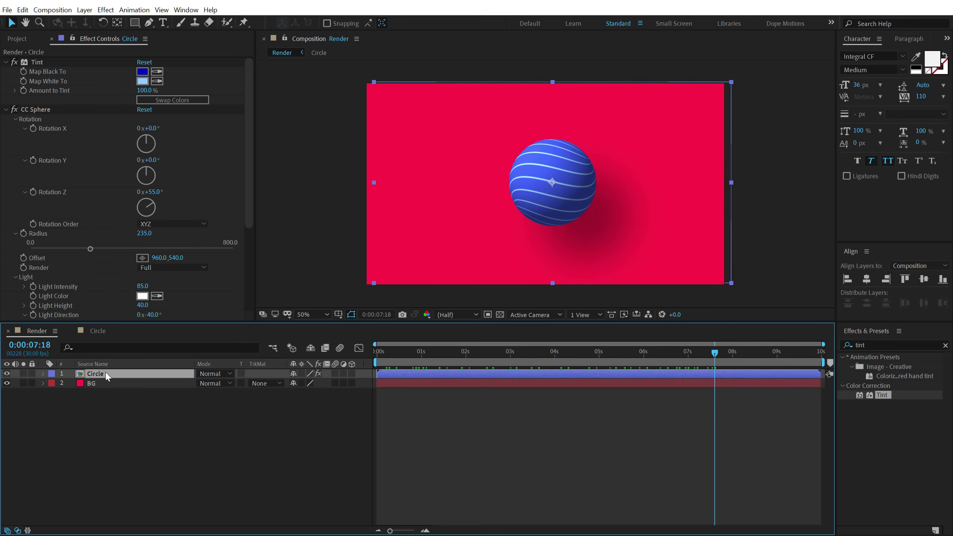
Make four copies of the Circle layer, shrink two spheres (one to radius 48), and move them upper right and upper left.
{"action": "key", "text": "ctrl+d"}
{"action": "key", "text": "ctrl+d"}
{"action": "key", "text": "ctrl+d"}
{"action": "key", "text": "ctrl+d"}
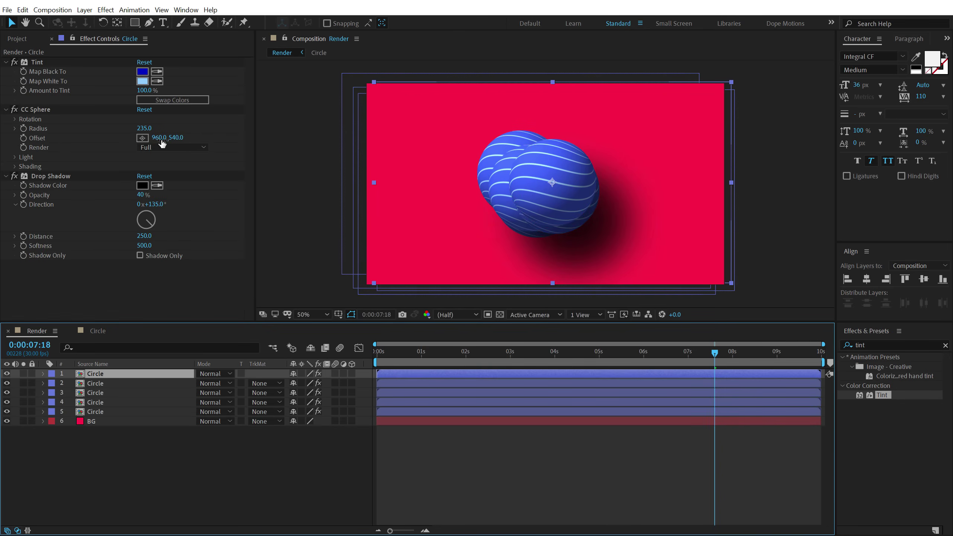
{"action": "left_click_drag", "start_coordinate": [144, 129], "coordinate": [72, 144]}
{"action": "left_click_drag", "start_coordinate": [552, 183], "coordinate": [678, 114]}
{"action": "left_click", "coordinate": [120, 383]}
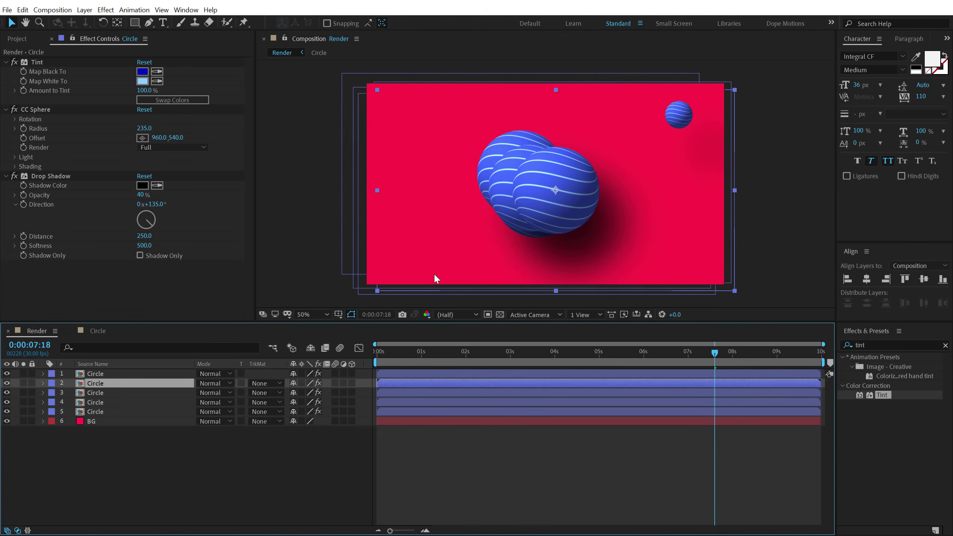
{"action": "left_click", "coordinate": [144, 128]}
{"action": "type", "text": "48"}
{"action": "key", "text": "Return"}
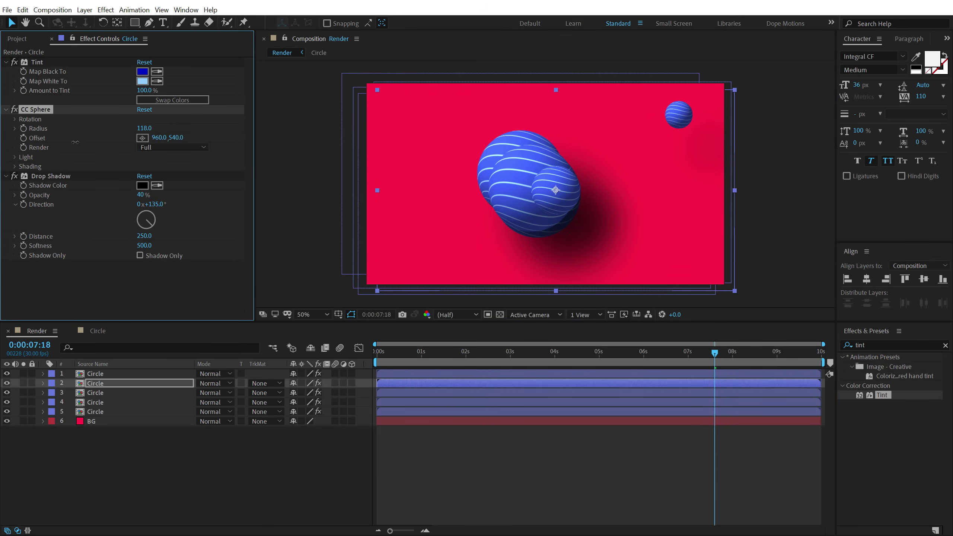
{"action": "left_click_drag", "start_coordinate": [556, 189], "coordinate": [401, 105]}
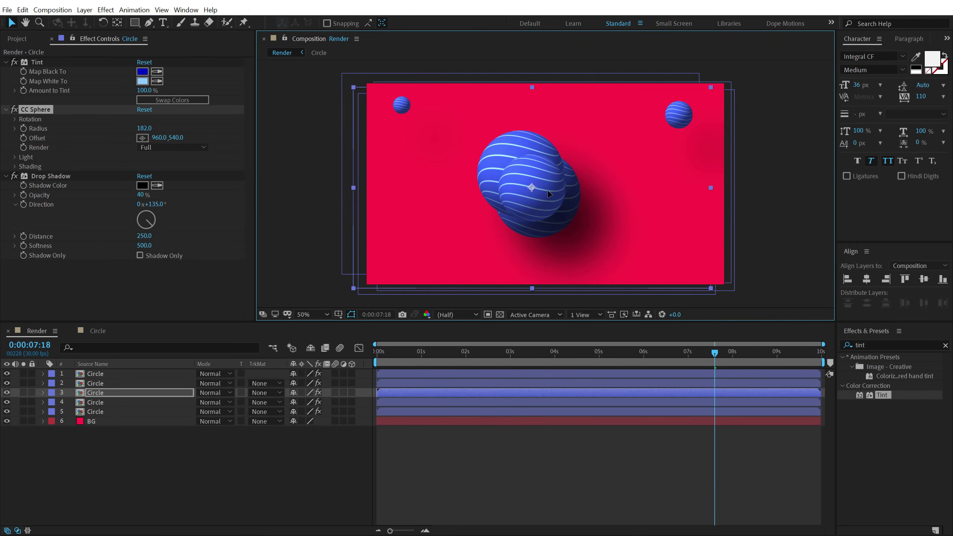
Move two more spheres to the bottom right and lower left, set one radius to 106, and preview.
{"action": "left_click_drag", "start_coordinate": [611, 213], "coordinate": [751, 265]}
{"action": "left_click_drag", "start_coordinate": [554, 195], "coordinate": [476, 227]}
{"action": "left_click", "coordinate": [144, 128]}
{"action": "type", "text": "106"}
{"action": "key", "text": "Return"}
{"action": "left_click", "coordinate": [110, 473]}
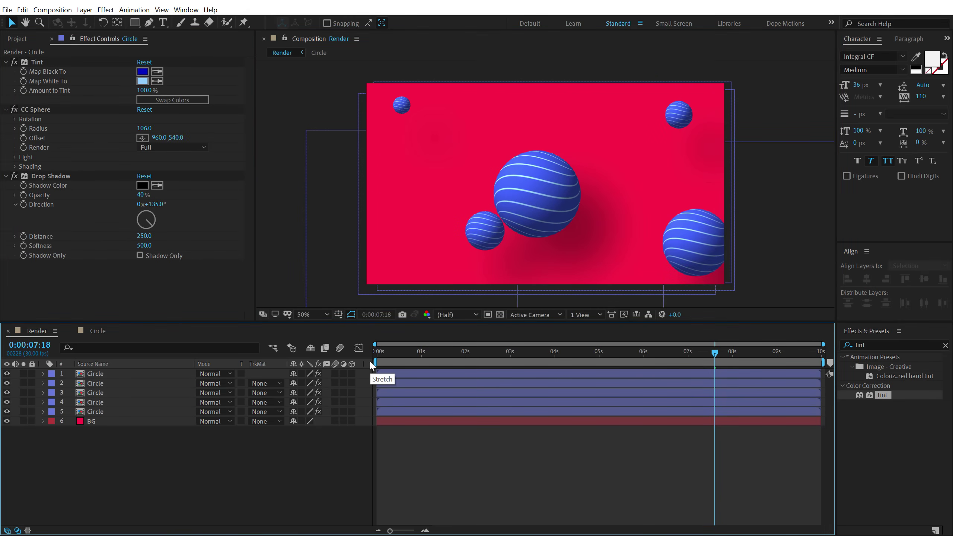
{"action": "left_click_drag", "start_coordinate": [391, 350], "coordinate": [680, 341]}
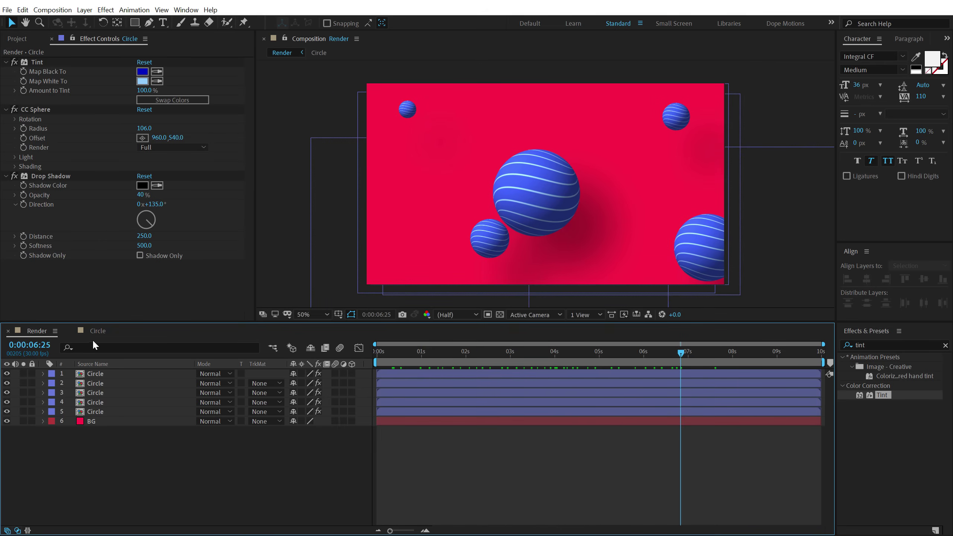
Adjust the stripe angle of the red solid in the Circle composition and check it in Render.
{"action": "left_click", "coordinate": [98, 331]}
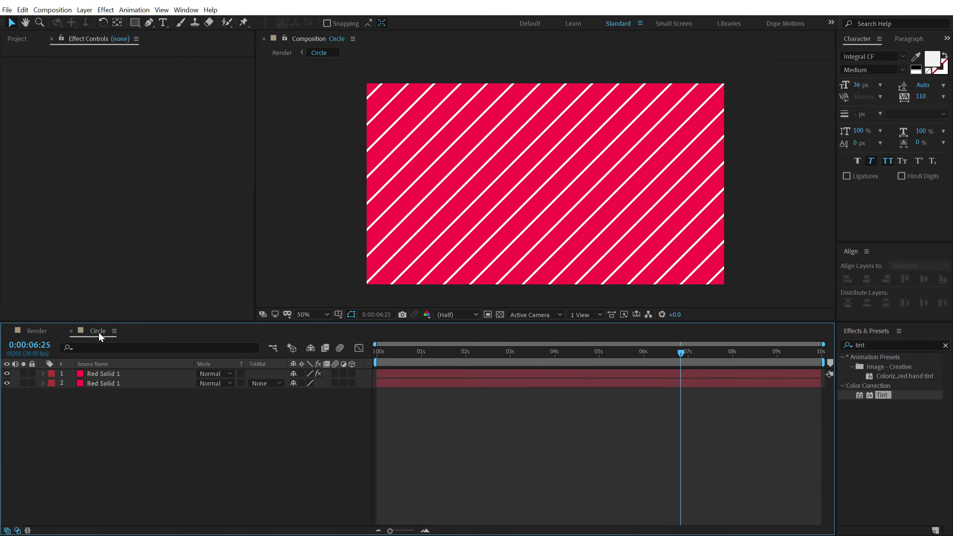
{"action": "left_click", "coordinate": [116, 373]}
{"action": "left_click_drag", "start_coordinate": [154, 161], "coordinate": [172, 157]}
{"action": "left_click", "coordinate": [48, 330]}
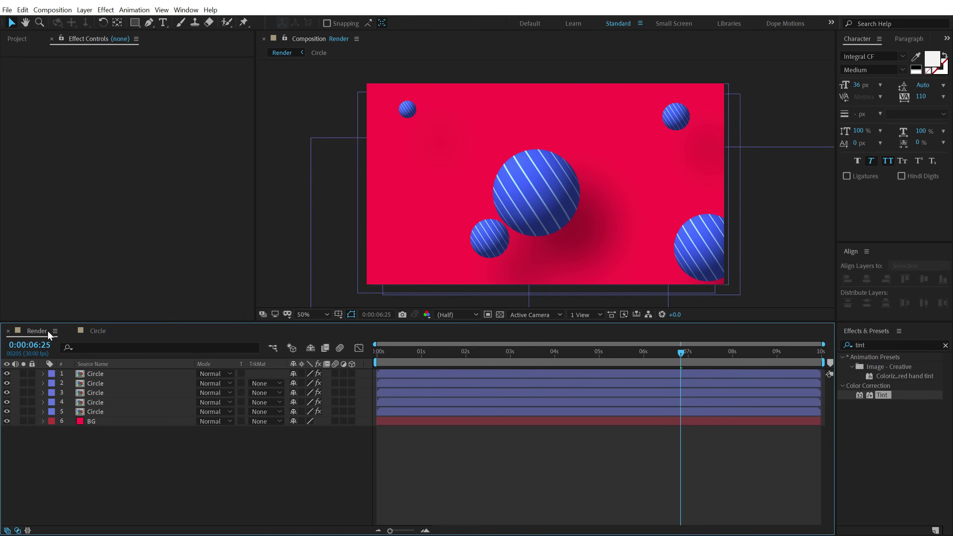
{"action": "left_click", "coordinate": [93, 330]}
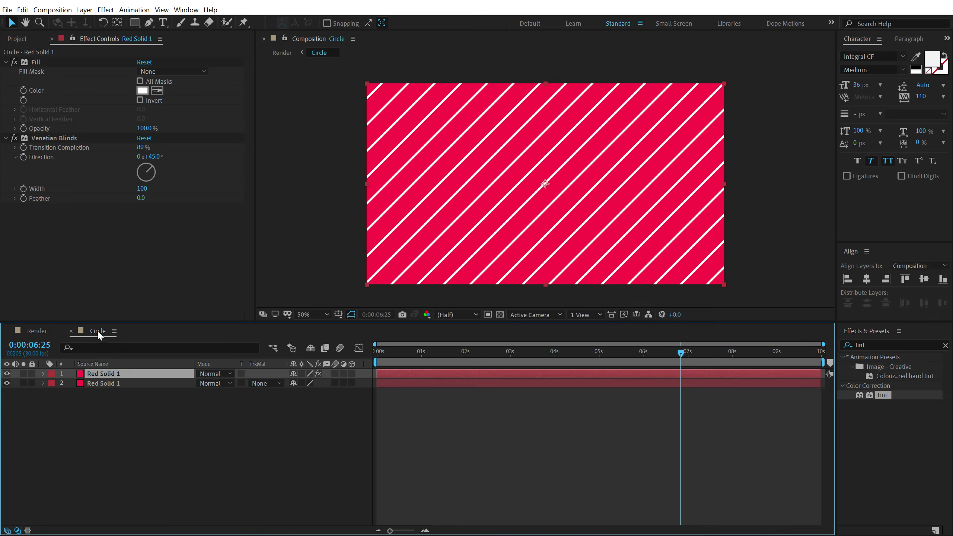
Apply Turbulent Displace to the striped solid, raise its Amount to about 76, and preview Render.
{"action": "left_click", "coordinate": [873, 344]}
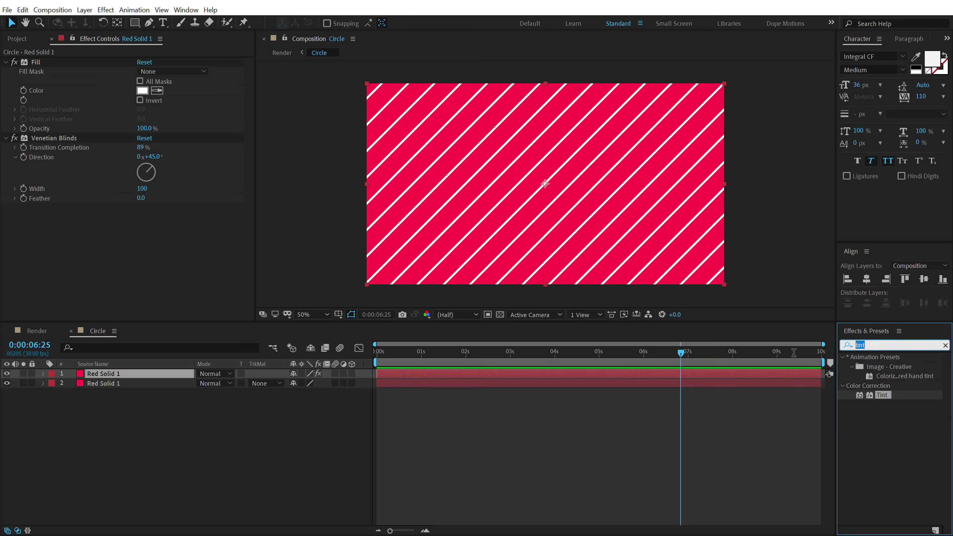
{"action": "type", "text": "turb"}
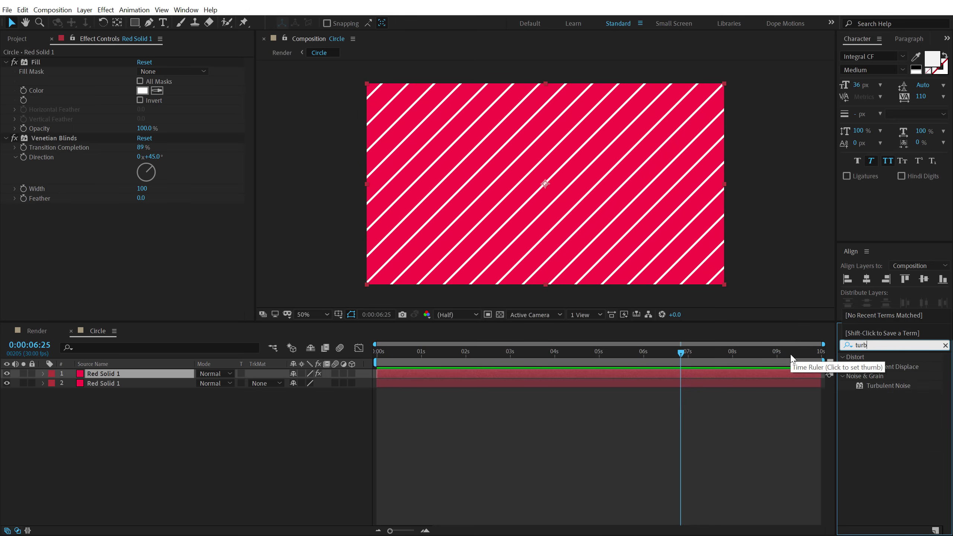
{"action": "double_click", "coordinate": [882, 366]}
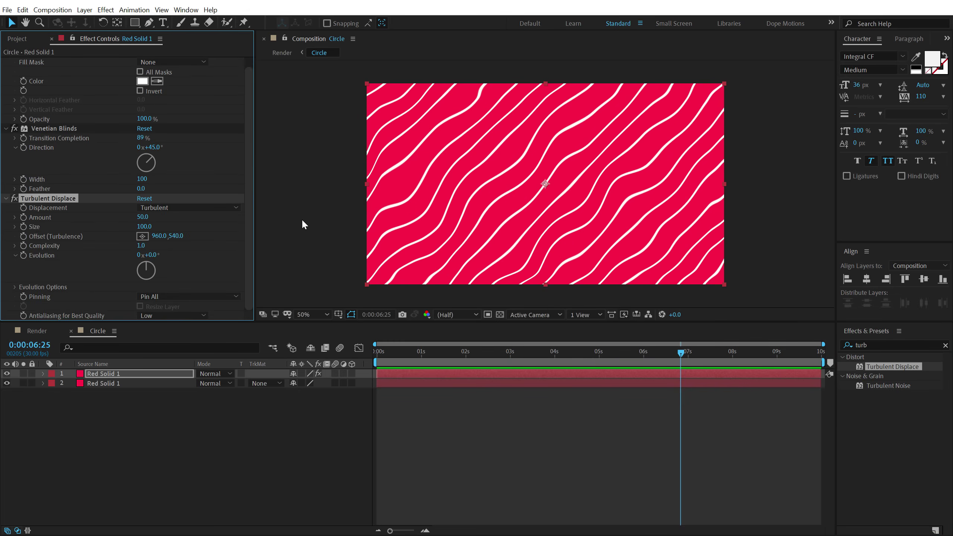
{"action": "left_click", "coordinate": [41, 333]}
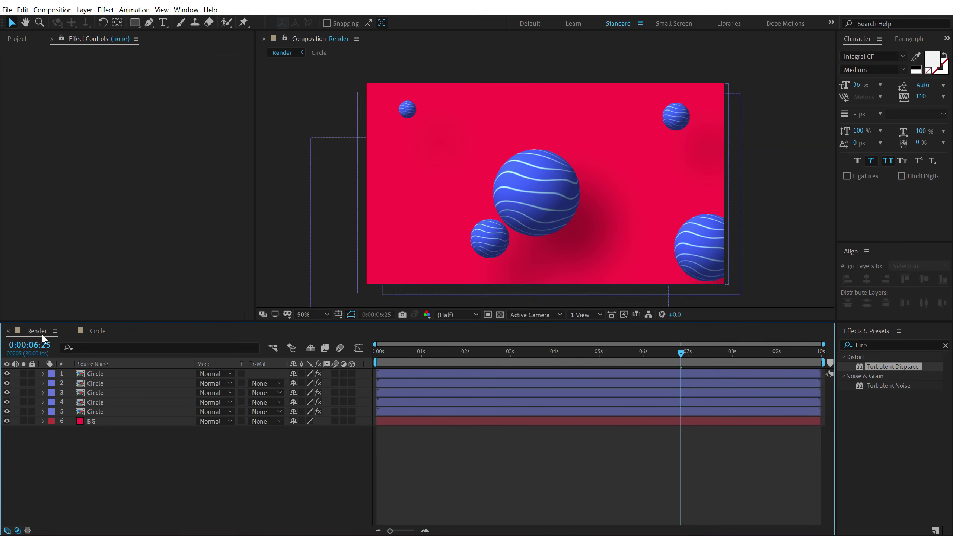
{"action": "left_click", "coordinate": [98, 330]}
{"action": "left_click_drag", "start_coordinate": [142, 226], "coordinate": [95, 231]}
{"action": "left_click", "coordinate": [37, 332]}
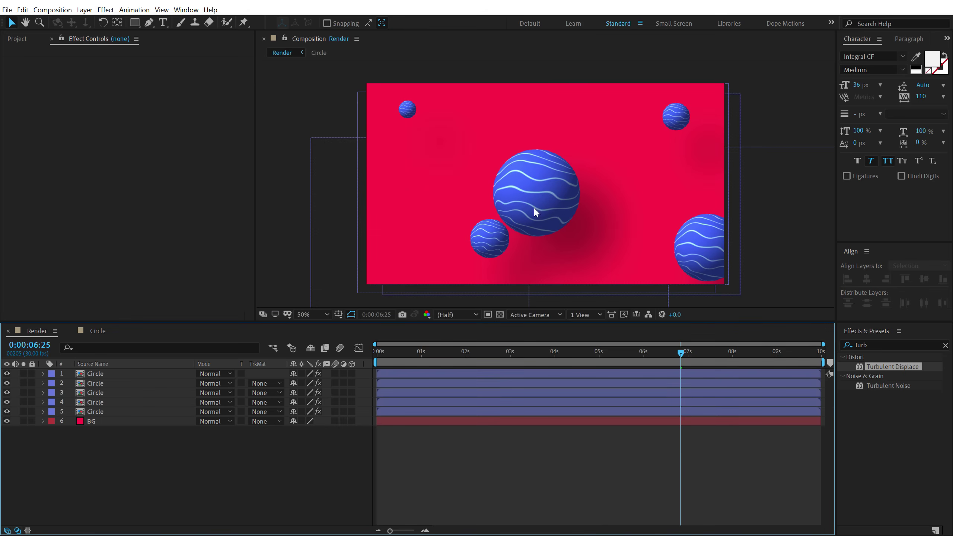
{"action": "left_click_drag", "start_coordinate": [394, 357], "coordinate": [609, 347]}
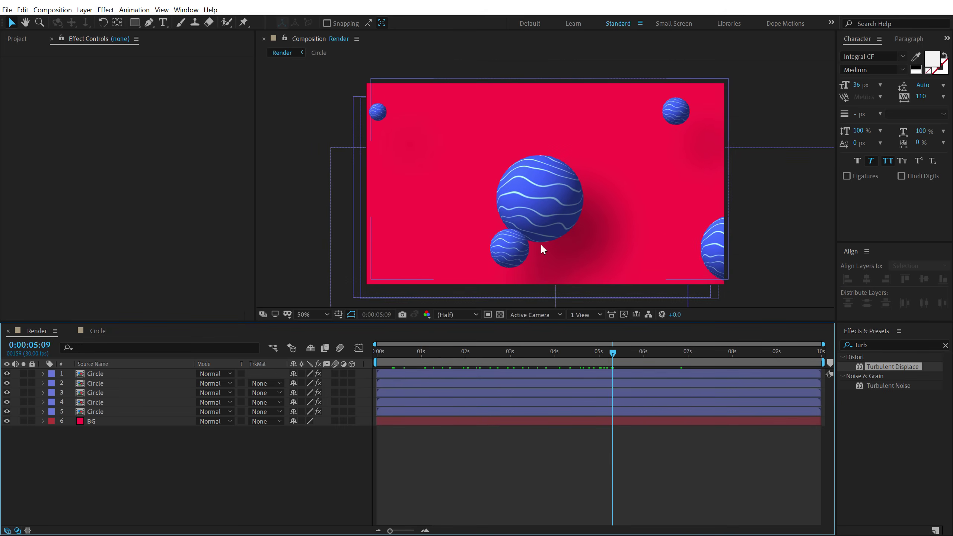
Duplicate the top Circle layer and give the copy a Red label.
{"action": "left_click", "coordinate": [104, 375]}
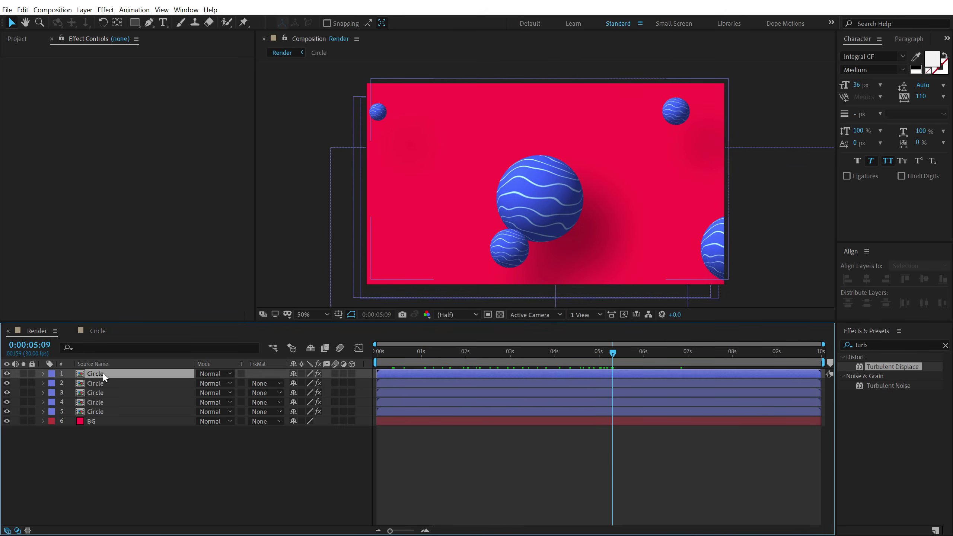
{"action": "key", "text": "ctrl+d"}
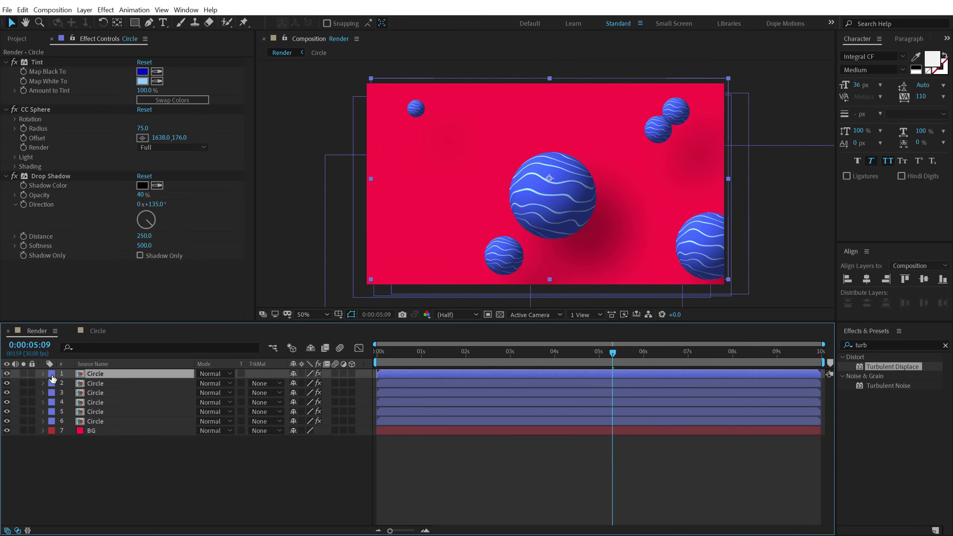
{"action": "left_click", "coordinate": [52, 378]}
{"action": "left_click", "coordinate": [86, 200]}
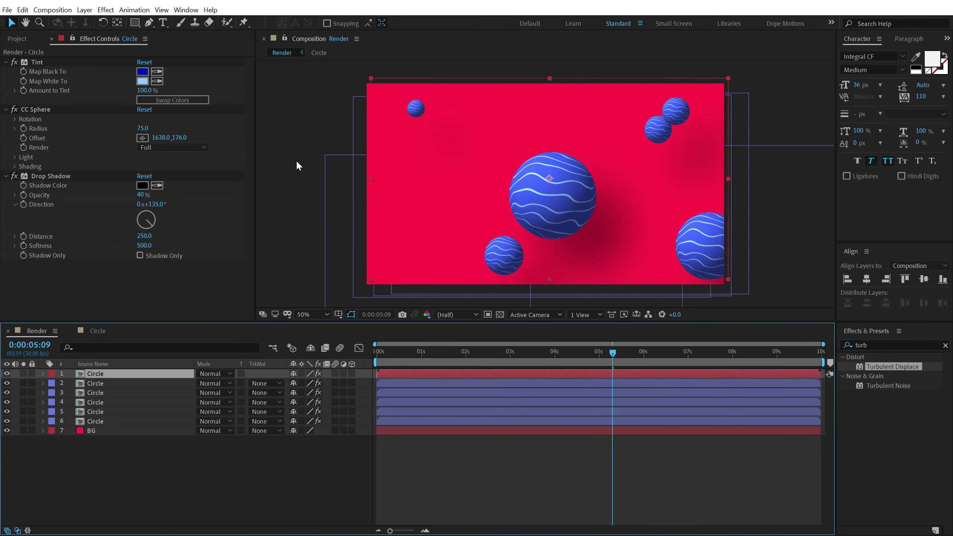
Set the Tint's Map Black To orange and Map White To pale yellow FFF290.
{"action": "left_click", "coordinate": [143, 72]}
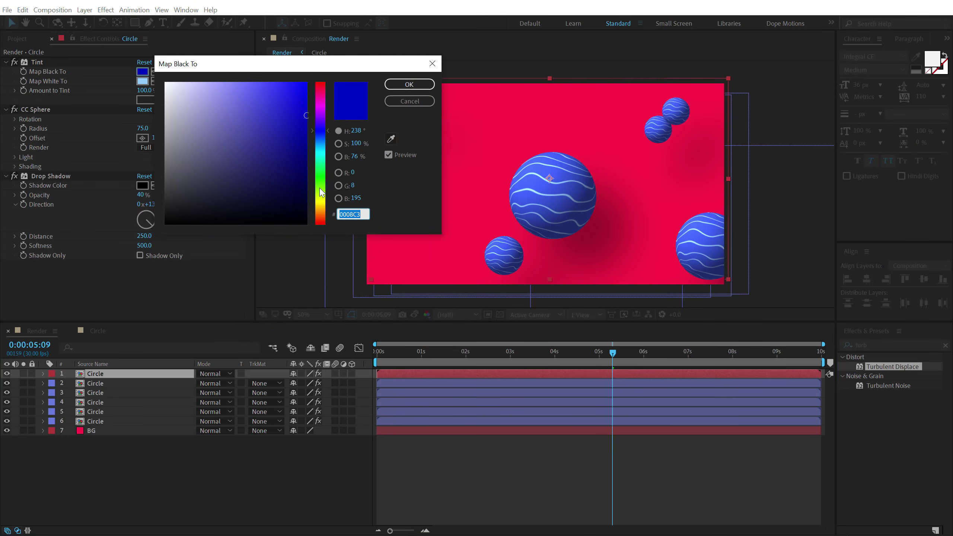
{"action": "left_click_drag", "start_coordinate": [323, 189], "coordinate": [322, 209]}
{"action": "left_click", "coordinate": [409, 84]}
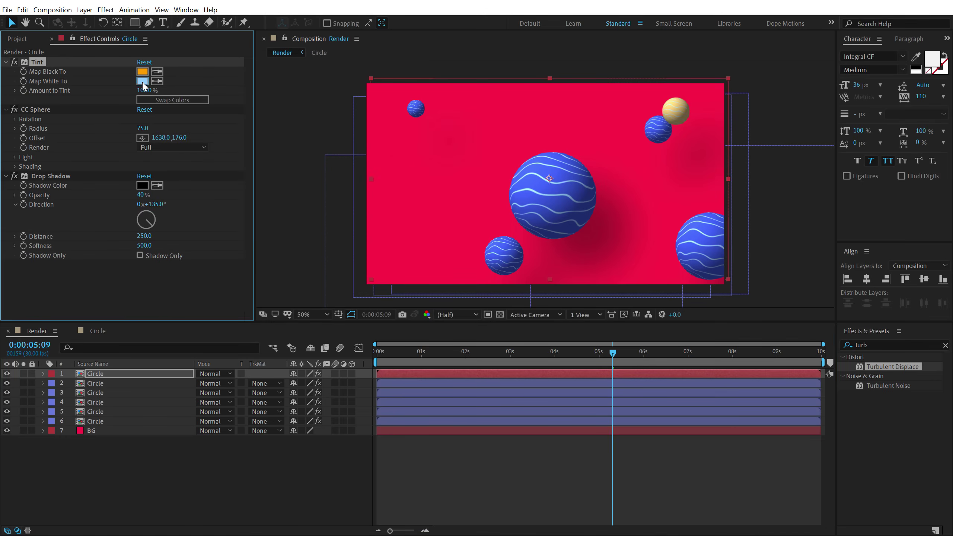
{"action": "left_click", "coordinate": [142, 81]}
{"action": "left_click", "coordinate": [325, 204]}
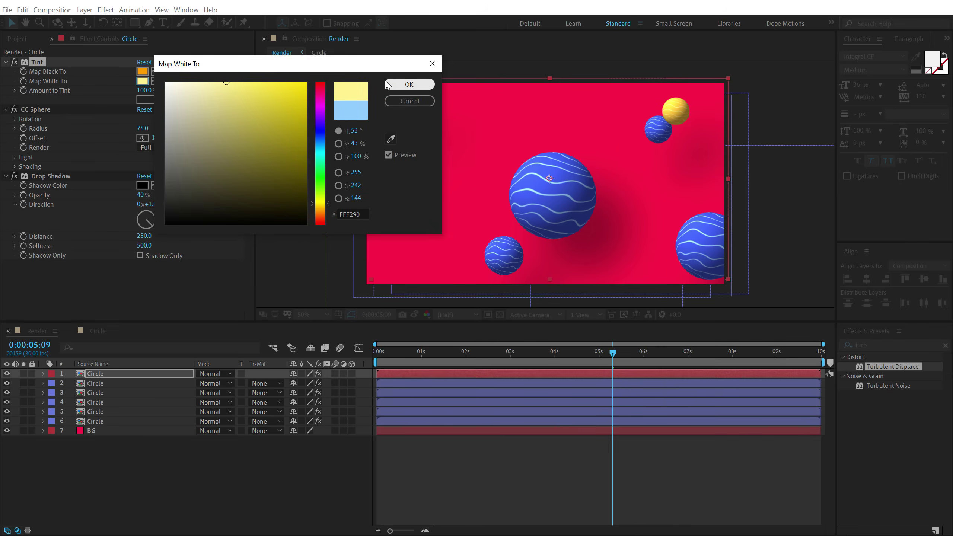
Keep the pale yellow tint, make four yellow sphere copies, enlarge one and move it upper left.
{"action": "left_click", "coordinate": [409, 85]}
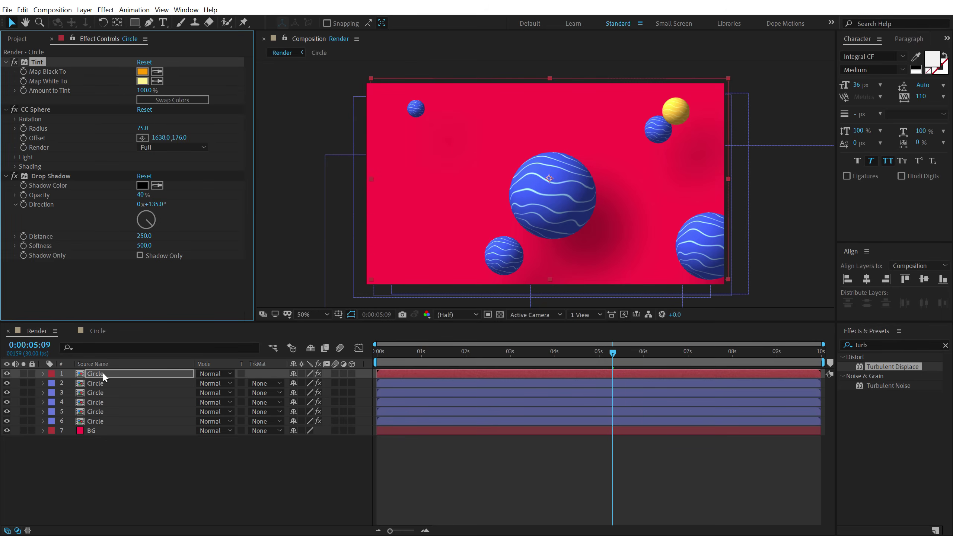
{"action": "left_click", "coordinate": [103, 373]}
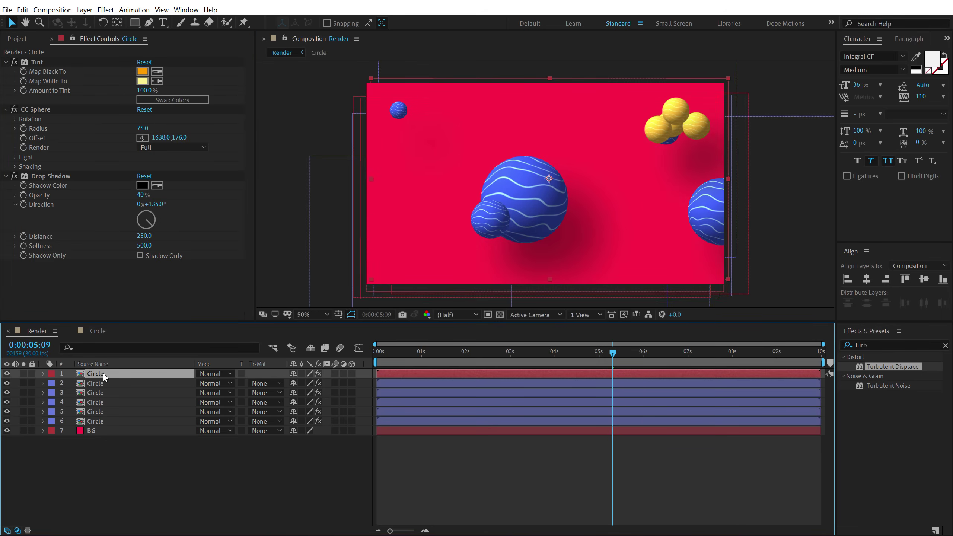
{"action": "key", "text": "ctrl+d"}
{"action": "key", "text": "ctrl+d"}
{"action": "key", "text": "ctrl+d"}
{"action": "key", "text": "ctrl+d"}
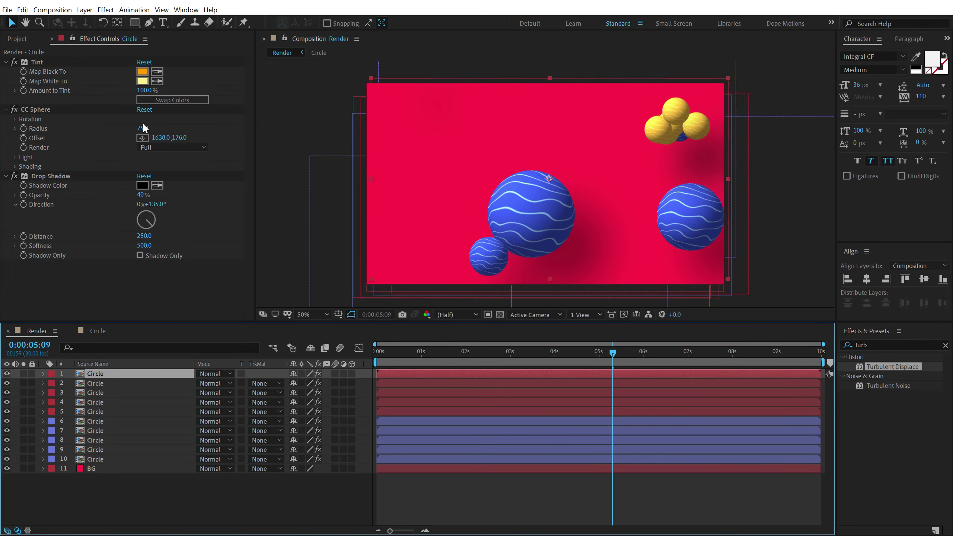
{"action": "left_click_drag", "start_coordinate": [143, 128], "coordinate": [165, 129]}
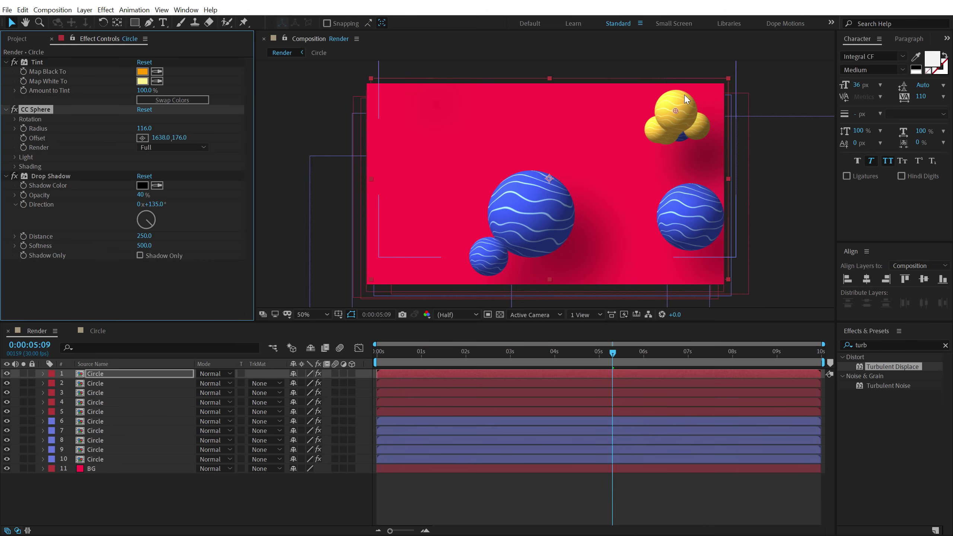
{"action": "left_click_drag", "start_coordinate": [684, 102], "coordinate": [448, 119]}
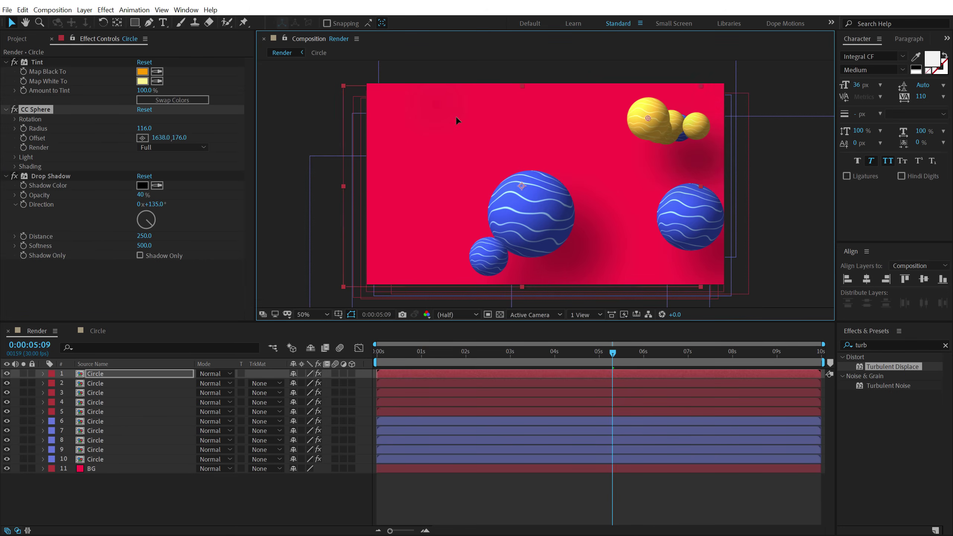
Place the other yellow spheres at the left edge, lower right, top centre and beside the big blue sphere.
{"action": "left_click", "coordinate": [95, 383]}
{"action": "left_click_drag", "start_coordinate": [672, 121], "coordinate": [379, 214]}
{"action": "left_click", "coordinate": [103, 393]}
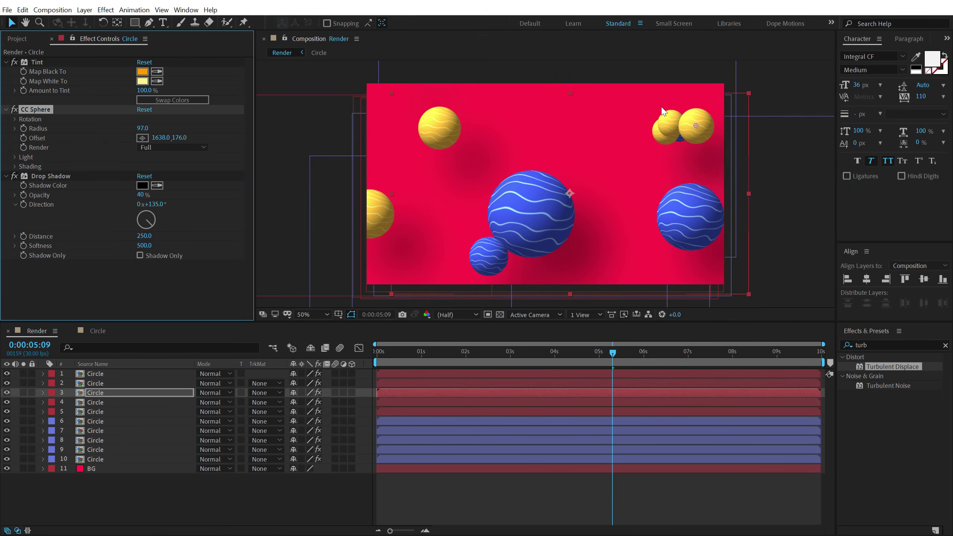
{"action": "left_click_drag", "start_coordinate": [664, 110], "coordinate": [613, 243]}
{"action": "left_click", "coordinate": [96, 402]}
{"action": "left_click_drag", "start_coordinate": [334, 128], "coordinate": [217, 105]}
{"action": "left_click", "coordinate": [97, 410]}
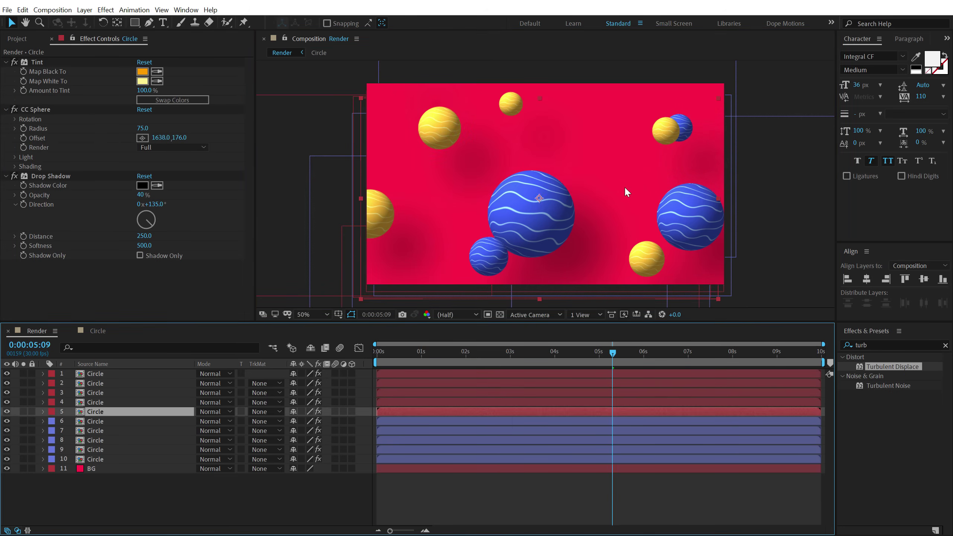
{"action": "left_click_drag", "start_coordinate": [681, 128], "coordinate": [588, 224]}
{"action": "left_click_drag", "start_coordinate": [149, 128], "coordinate": [143, 129]}
{"action": "left_click", "coordinate": [96, 373]}
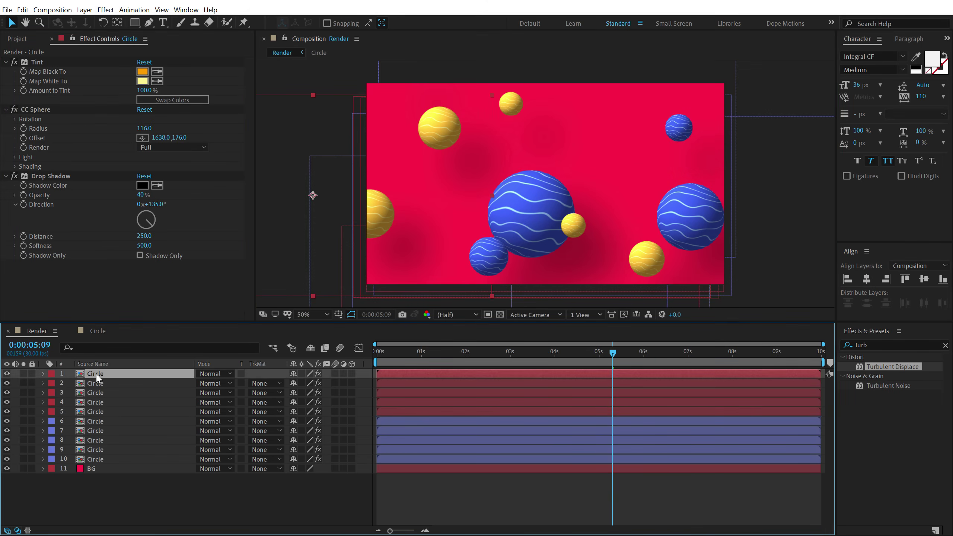
Duplicate the yellow sphere layer, label it Pink, and set Tint Map White To white.
{"action": "key", "text": "ctrl+d"}
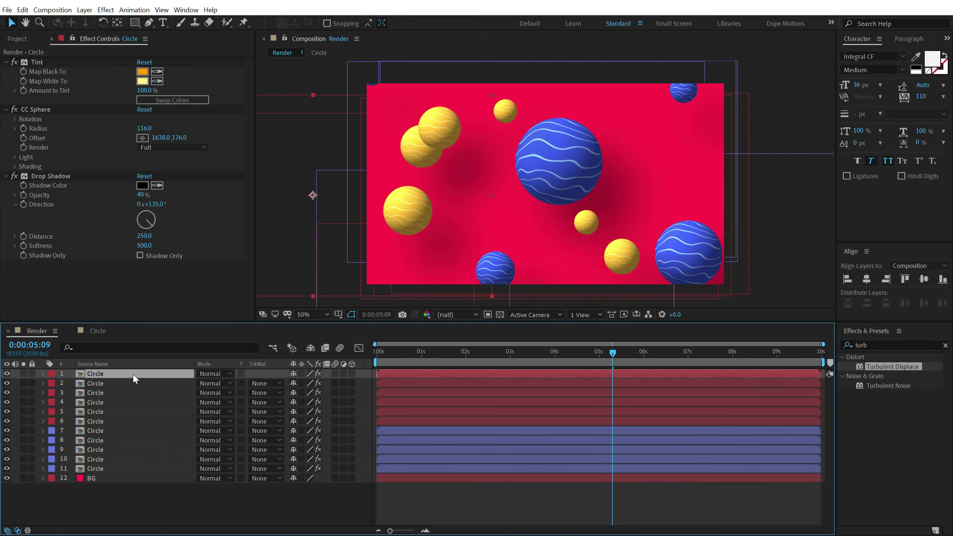
{"action": "left_click", "coordinate": [51, 372]}
{"action": "left_click", "coordinate": [81, 235]}
{"action": "left_click", "coordinate": [147, 81]}
{"action": "left_click_drag", "start_coordinate": [244, 111], "coordinate": [116, 55]}
{"action": "left_click", "coordinate": [409, 85]}
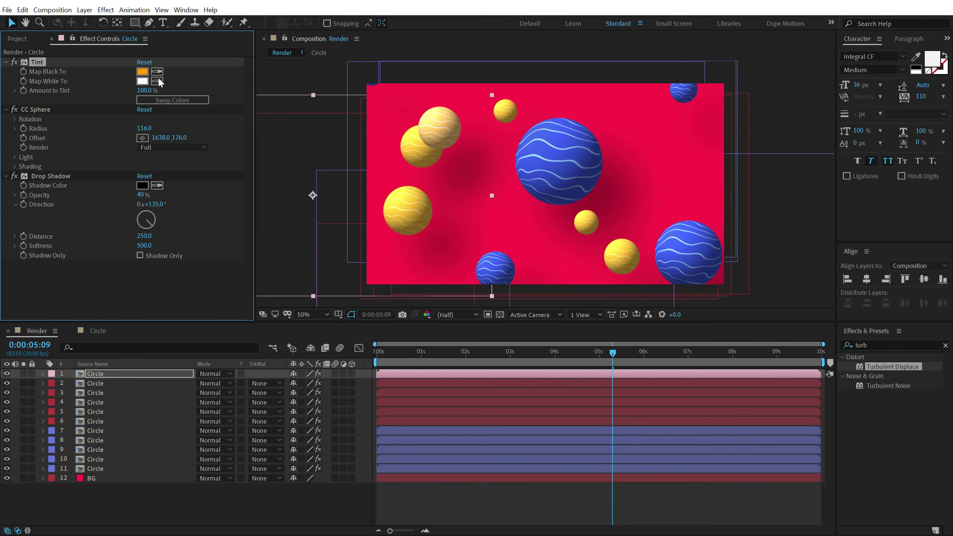
Set Tint Map Black To light grey D6D6D6 and shrink the sphere radius to 48.
{"action": "left_click", "coordinate": [145, 77]}
{"action": "left_click_drag", "start_coordinate": [210, 110], "coordinate": [143, 147]}
{"action": "left_click_drag", "start_coordinate": [218, 93], "coordinate": [161, 98]}
{"action": "left_click_drag", "start_coordinate": [240, 69], "coordinate": [179, 92]}
{"action": "left_click_drag", "start_coordinate": [137, 126], "coordinate": [96, 126]}
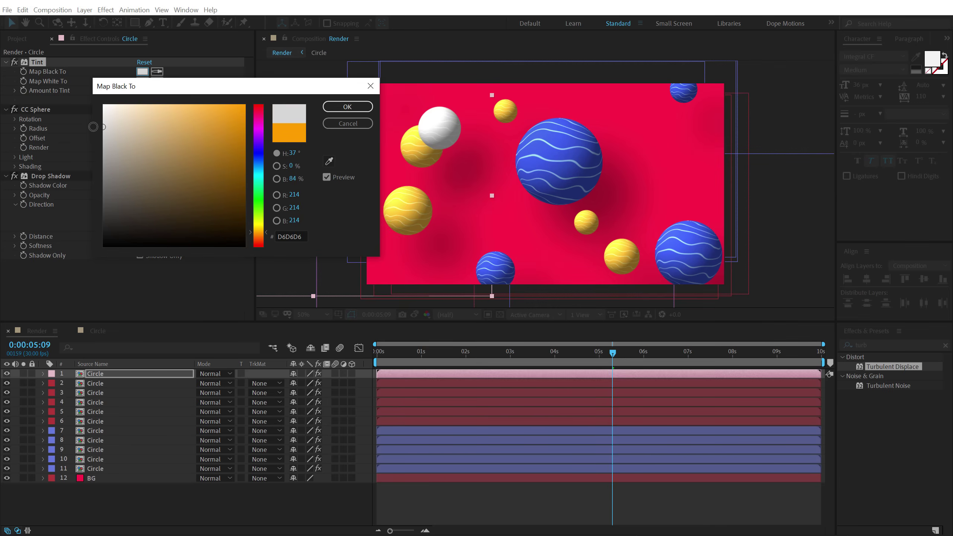
{"action": "left_click", "coordinate": [338, 106]}
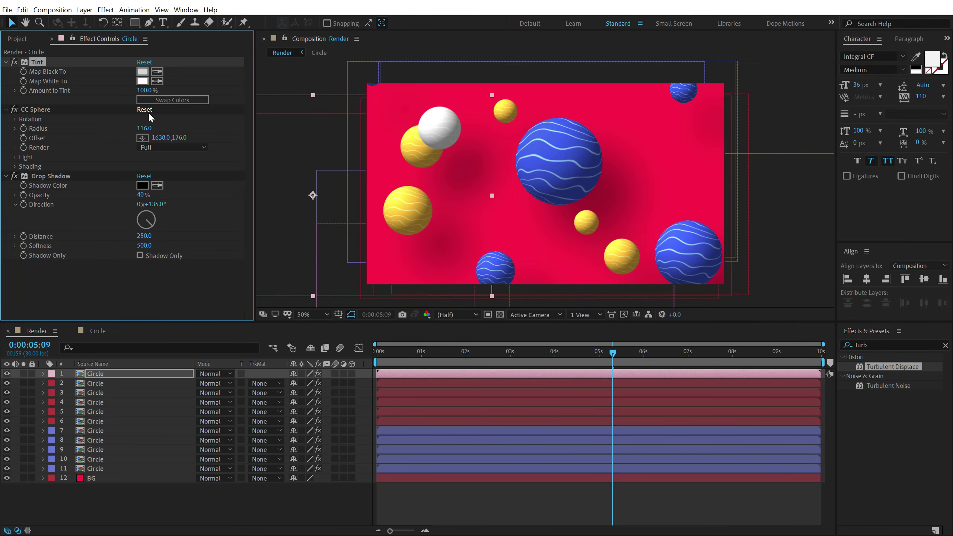
{"action": "left_click_drag", "start_coordinate": [145, 128], "coordinate": [126, 131]}
Duplicate the white sphere layer and slide the copy's offset right, removing an accidental extra sphere effect.
{"action": "left_click", "coordinate": [103, 375]}
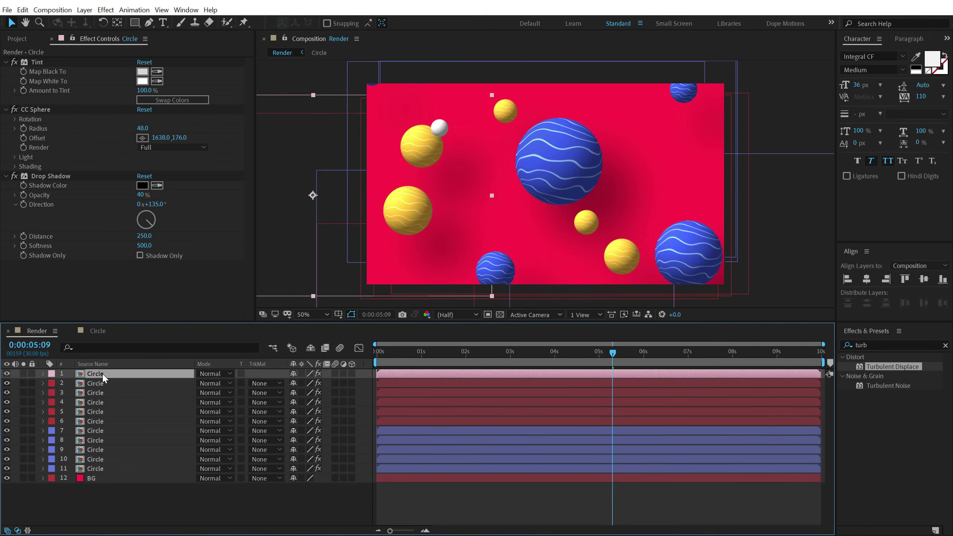
{"action": "key", "text": "ctrl+d"}
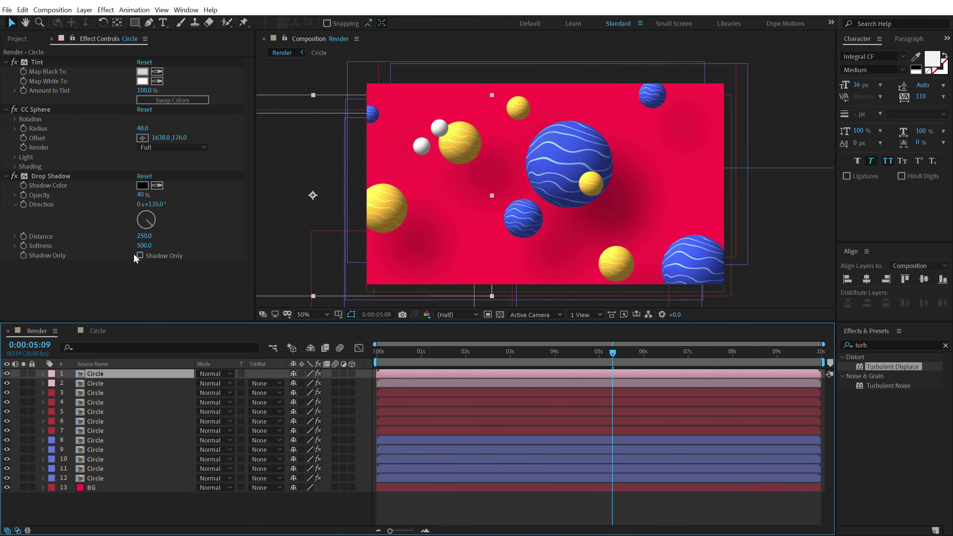
{"action": "left_click_drag", "start_coordinate": [165, 138], "coordinate": [227, 143]}
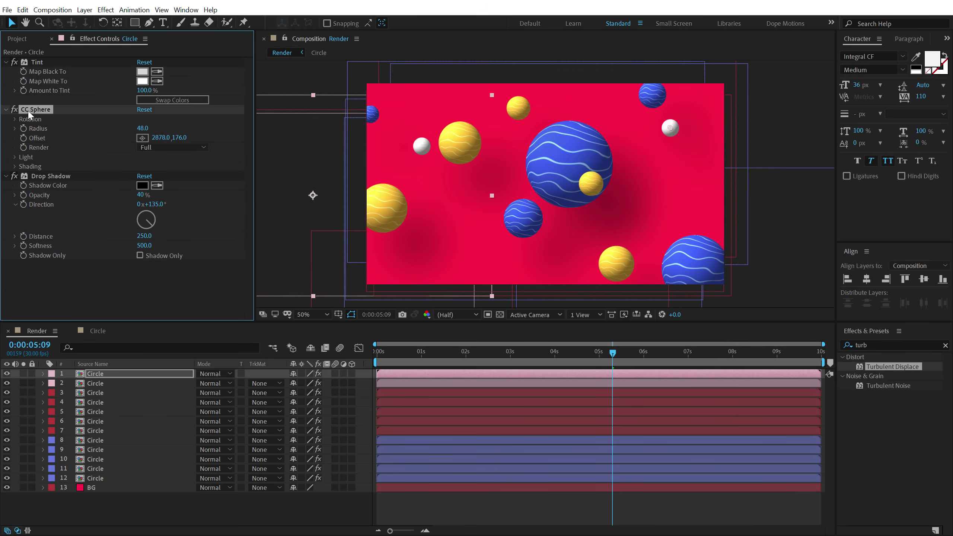
{"action": "key", "text": "ctrl+d"}
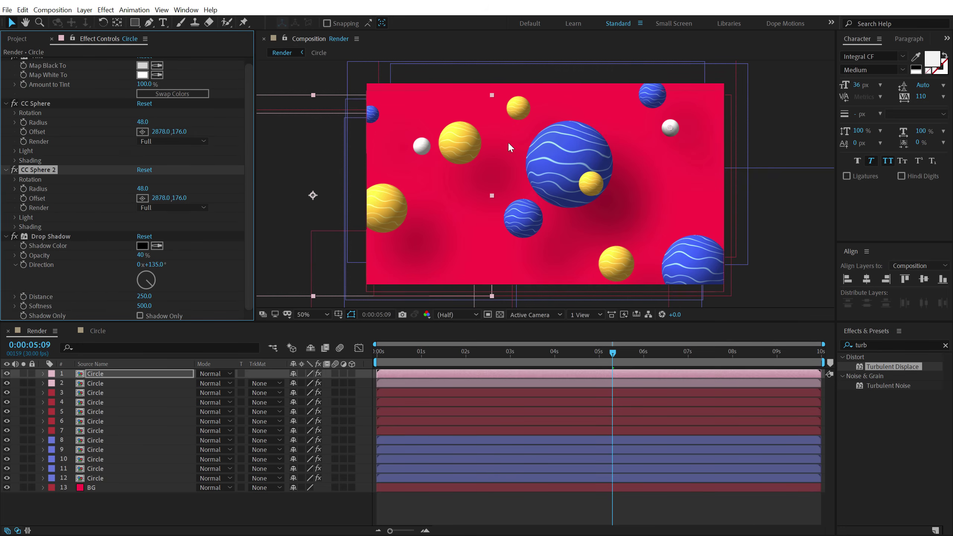
{"action": "key", "text": "Delete"}
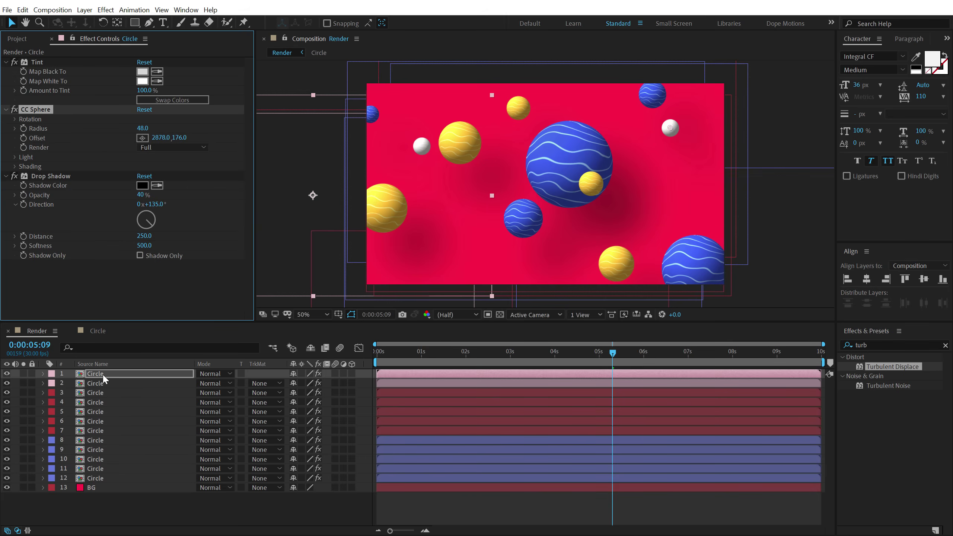
{"action": "left_click", "coordinate": [103, 374]}
Make four more white sphere copies, enlarge one, and scatter them lower left, lower right and top.
{"action": "key", "text": "ctrl+d"}
{"action": "key", "text": "ctrl+d"}
{"action": "key", "text": "ctrl+d"}
{"action": "key", "text": "ctrl+d"}
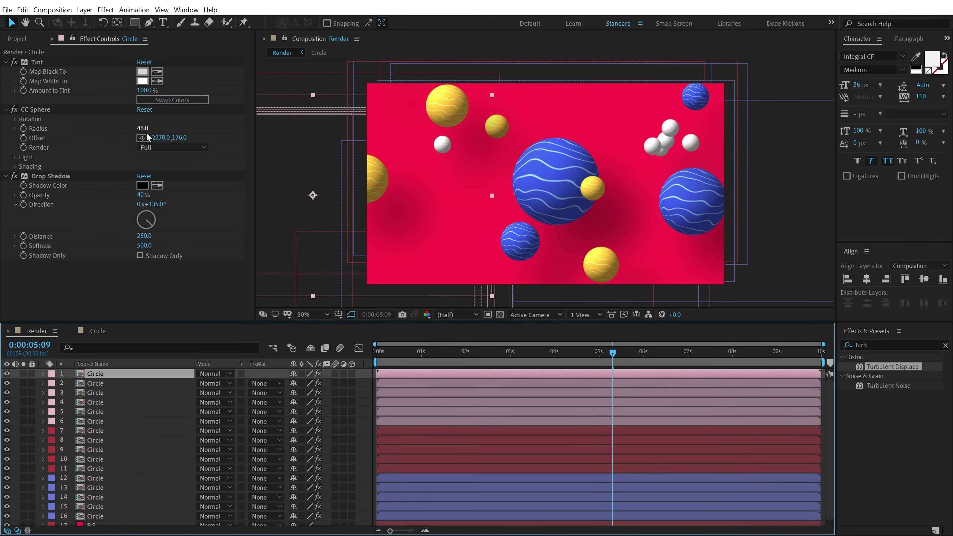
{"action": "left_click_drag", "start_coordinate": [144, 128], "coordinate": [172, 128]}
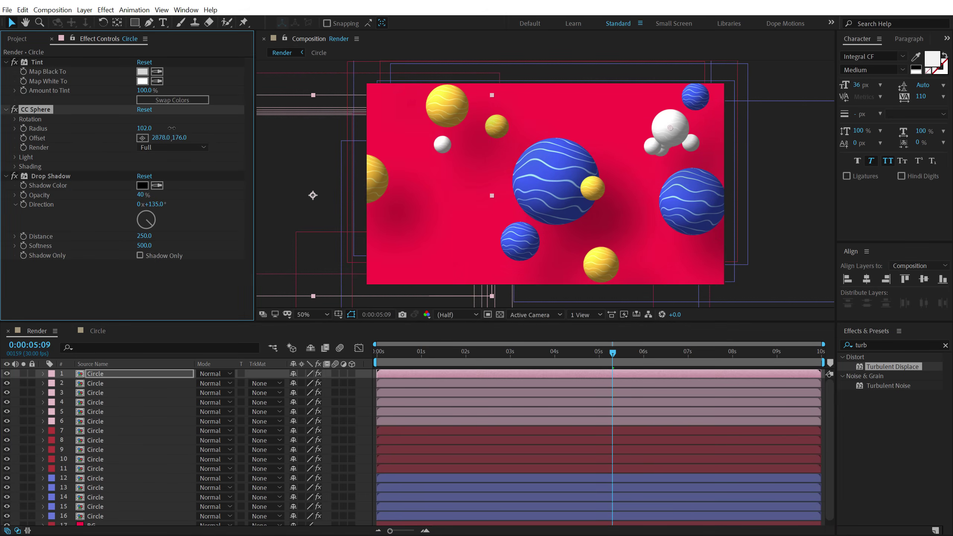
{"action": "left_click", "coordinate": [679, 120]}
{"action": "left_click_drag", "start_coordinate": [680, 120], "coordinate": [451, 226]}
{"action": "left_click", "coordinate": [653, 146]}
{"action": "left_click_drag", "start_coordinate": [653, 146], "coordinate": [636, 236]}
{"action": "left_click_drag", "start_coordinate": [690, 142], "coordinate": [591, 95]}
{"action": "left_click_drag", "start_coordinate": [150, 128], "coordinate": [179, 129]}
{"action": "left_click", "coordinate": [106, 402]}
{"action": "left_click", "coordinate": [106, 411]}
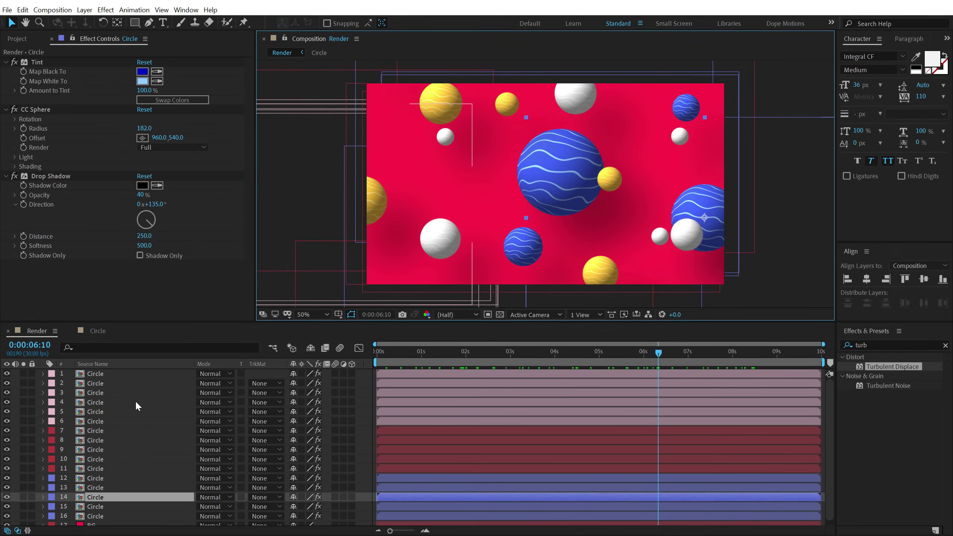
Move the large white sphere's CC Sphere Offset to the frame centre (2130, 302) and disable its Tint.
{"action": "left_click", "coordinate": [95, 374]}
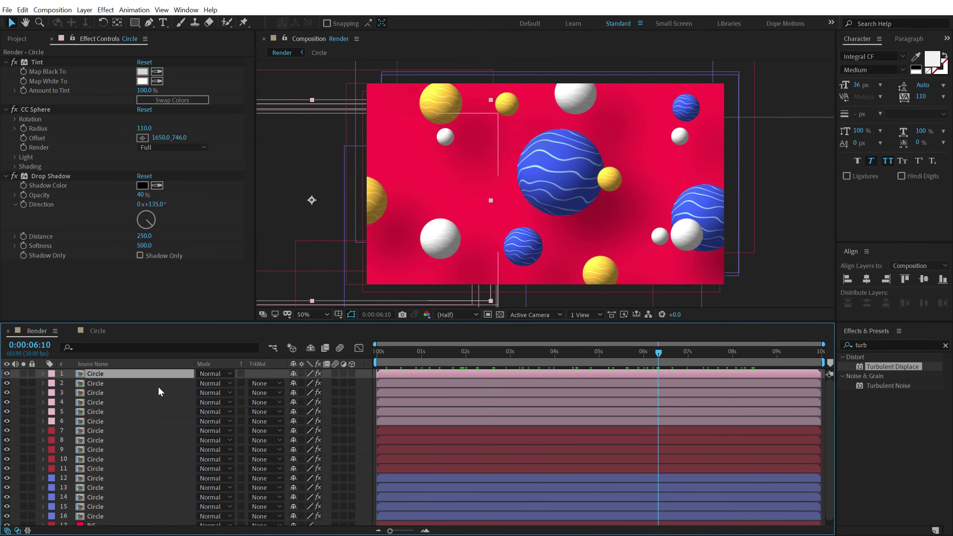
{"action": "left_click", "coordinate": [107, 386]}
{"action": "left_click", "coordinate": [105, 393]}
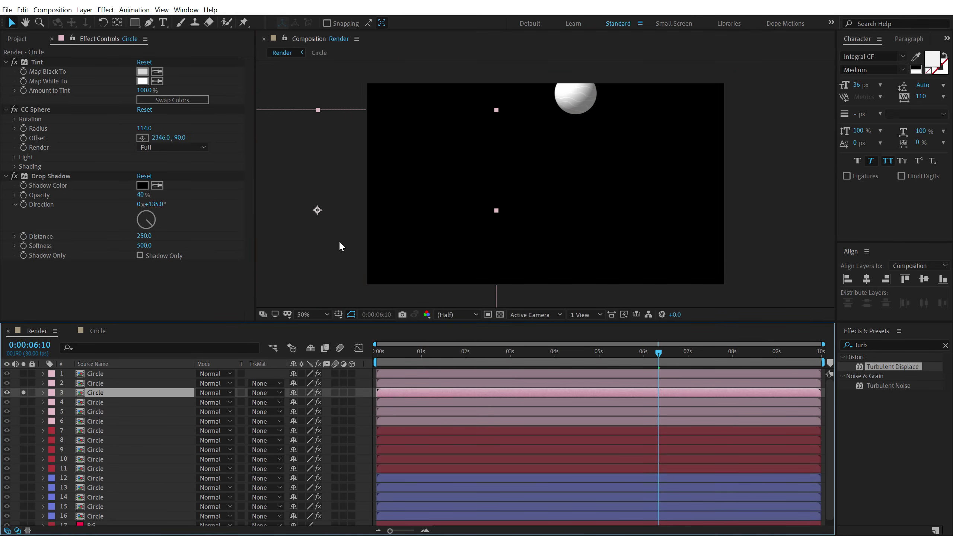
{"action": "left_click", "coordinate": [37, 110]}
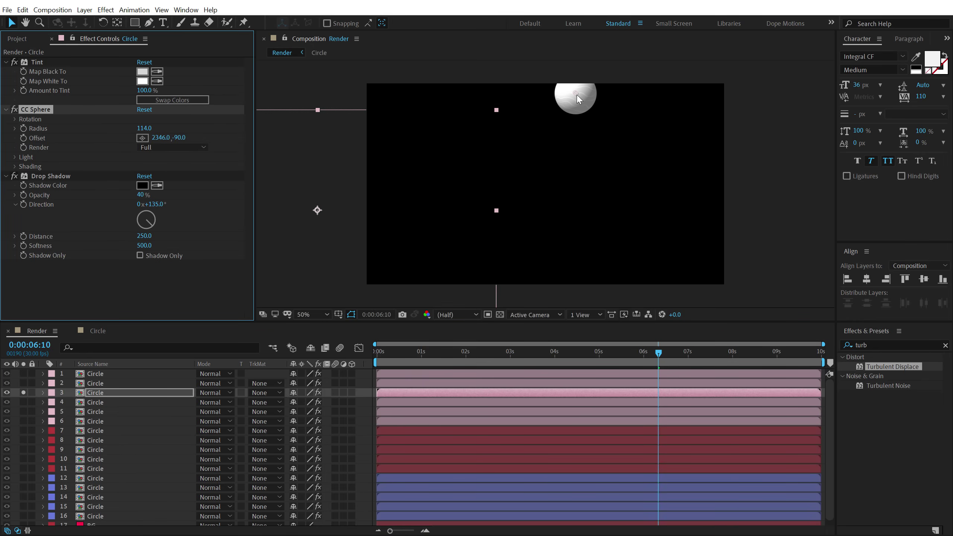
{"action": "left_click_drag", "start_coordinate": [576, 95], "coordinate": [532, 171]}
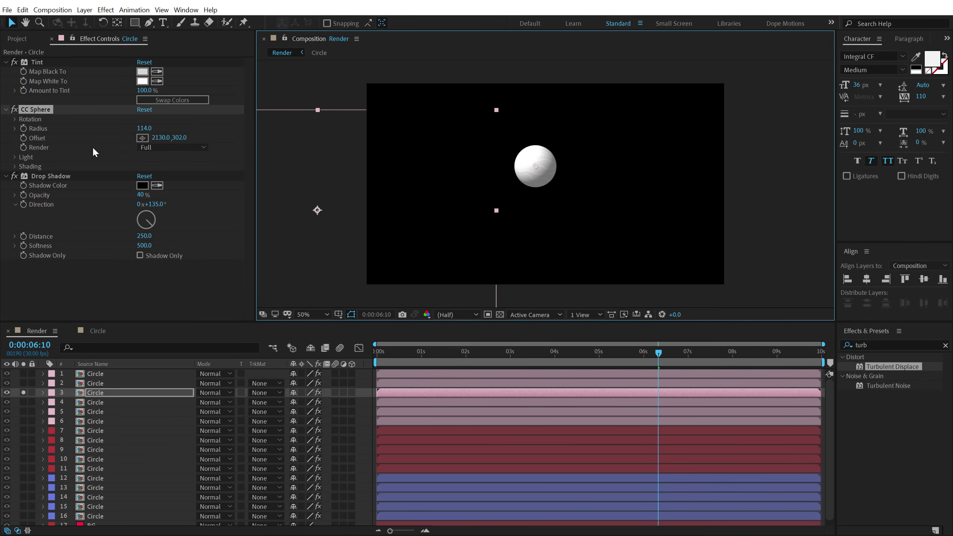
{"action": "left_click", "coordinate": [15, 62]}
Add a Fill effect above CC Sphere and make the sphere's shading glossy and reflective.
{"action": "left_click", "coordinate": [875, 344]}
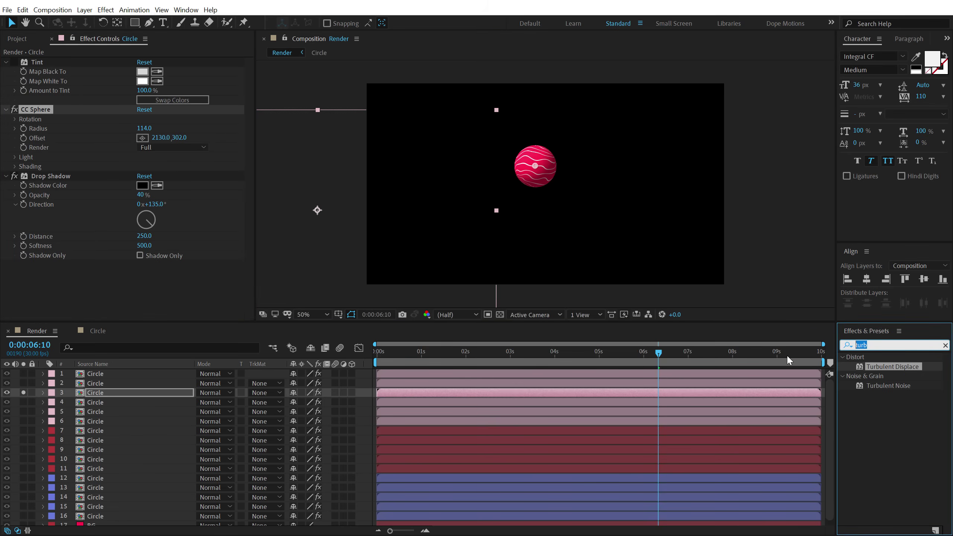
{"action": "type", "text": "fill"}
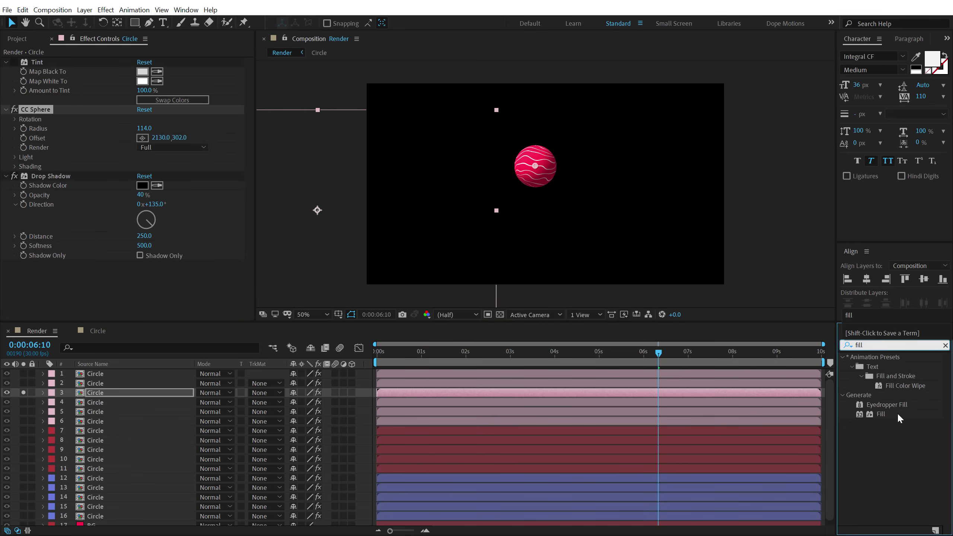
{"action": "left_click_drag", "start_coordinate": [896, 417], "coordinate": [71, 208]}
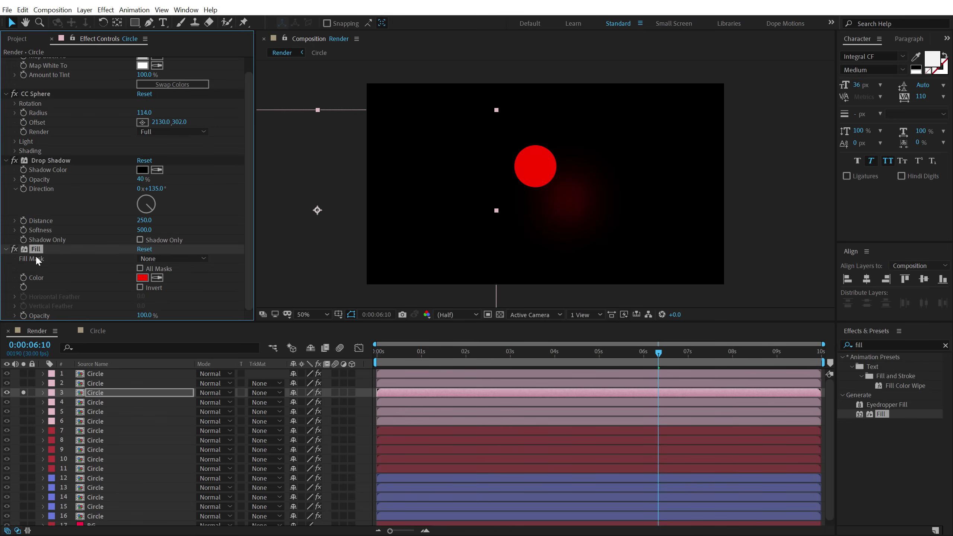
{"action": "left_click_drag", "start_coordinate": [34, 249], "coordinate": [52, 71]}
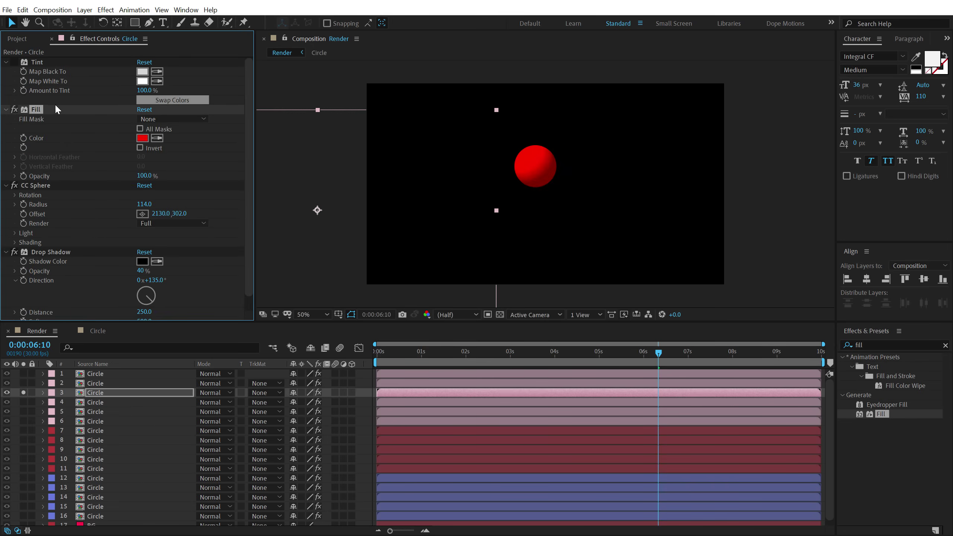
{"action": "scroll", "coordinate": [105, 190], "scroll_direction": "down", "scroll_amount": 1}
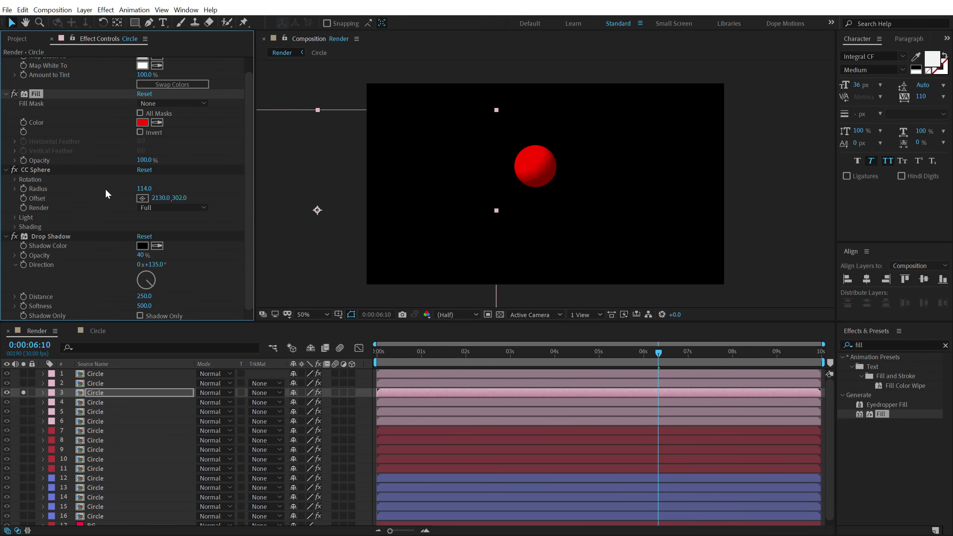
{"action": "left_click", "coordinate": [15, 227]}
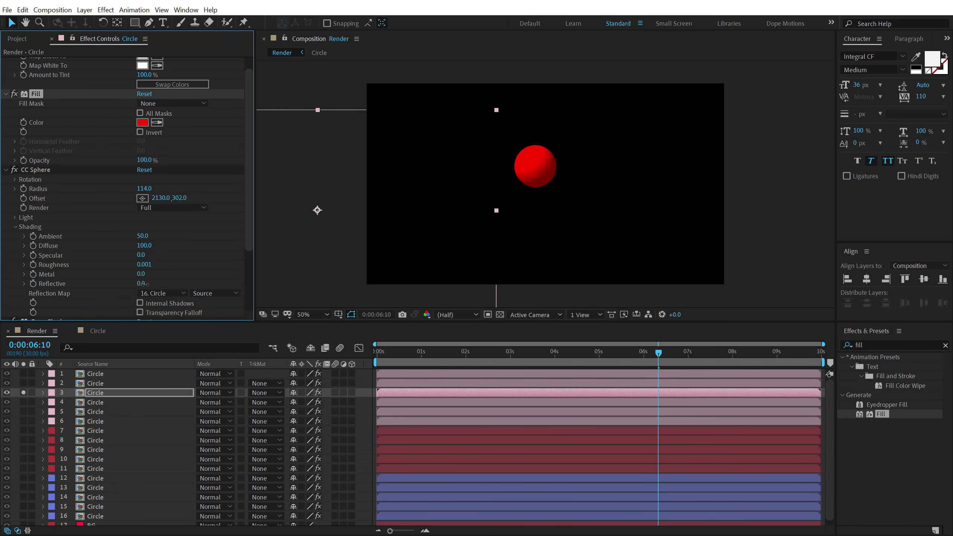
{"action": "mouse_move", "coordinate": [145, 284]}
{"action": "left_mouse_down"}
{"action": "mouse_move", "coordinate": [178, 281]}
{"action": "mouse_move", "coordinate": [170, 277]}
{"action": "left_mouse_up"}
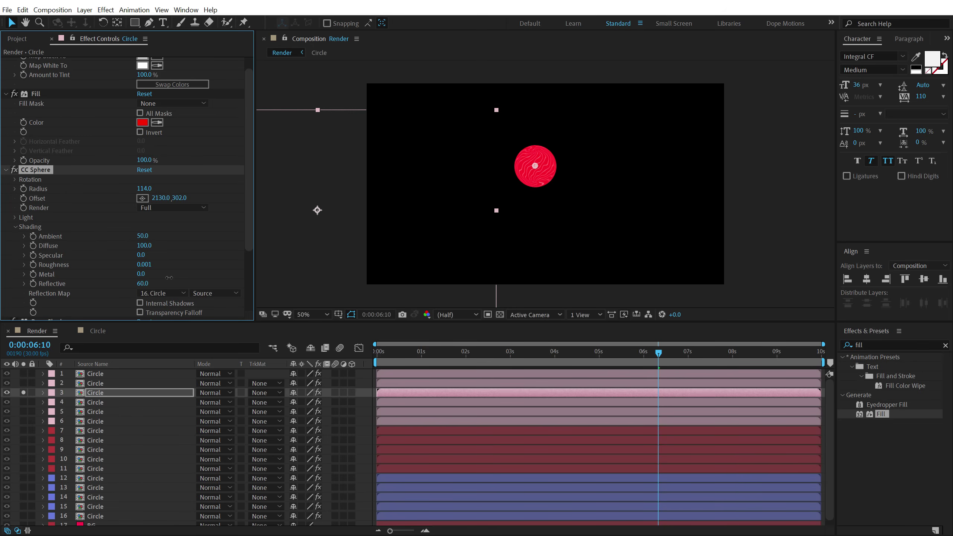
Set the Fill colour to yellow, lower the reflectivity, and enlarge the sphere radius to 272.
{"action": "left_click", "coordinate": [142, 122]}
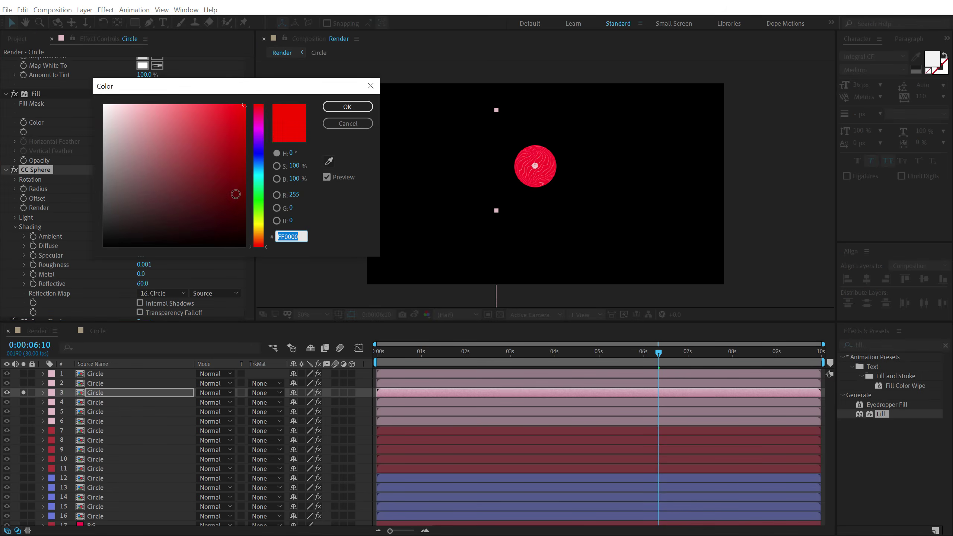
{"action": "left_click", "coordinate": [262, 212]}
{"action": "left_click_drag", "start_coordinate": [263, 213], "coordinate": [262, 235]}
{"action": "left_click", "coordinate": [337, 106]}
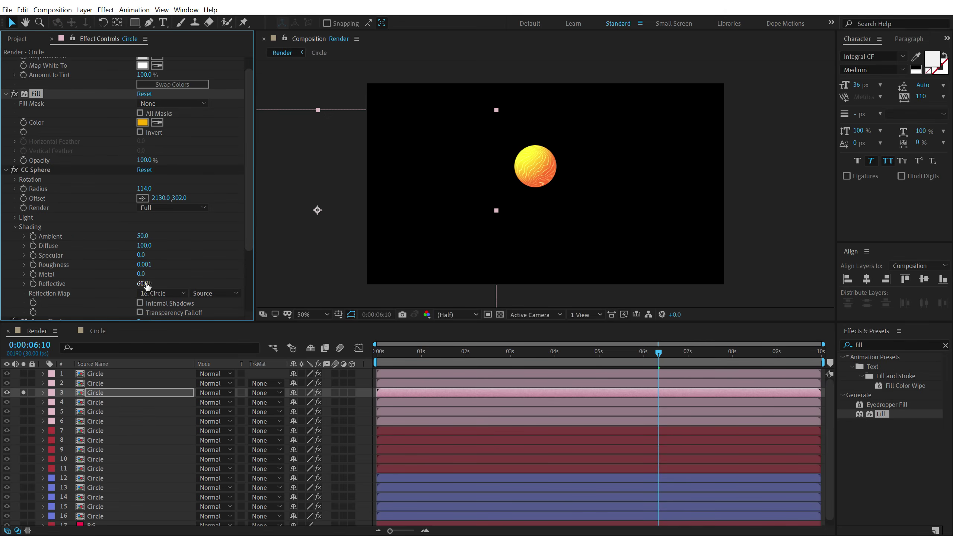
{"action": "left_click_drag", "start_coordinate": [142, 284], "coordinate": [136, 286]}
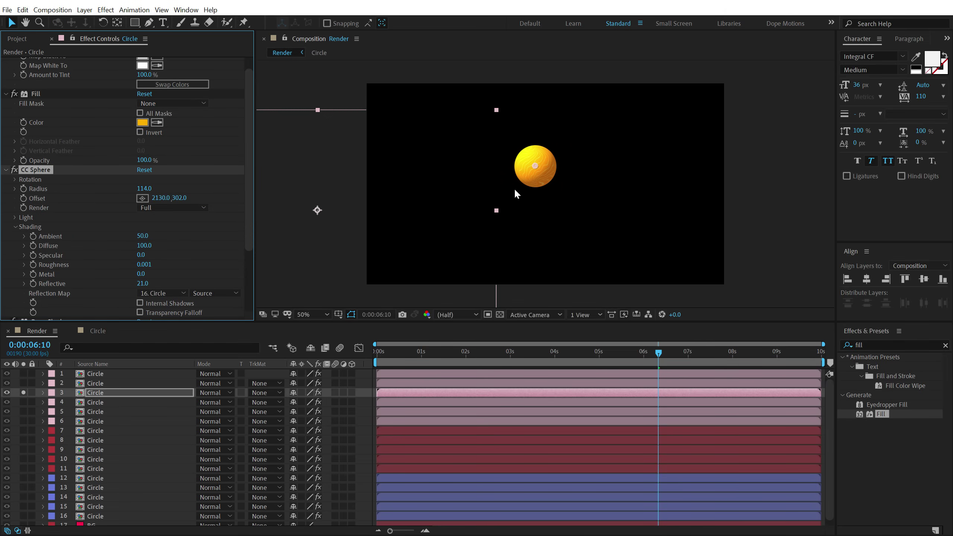
{"action": "left_click_drag", "start_coordinate": [150, 188], "coordinate": [236, 189]}
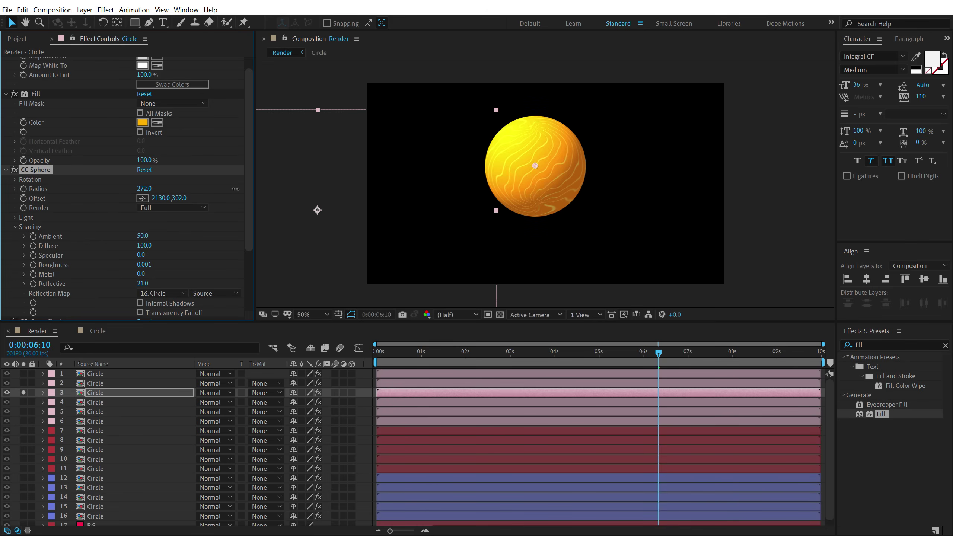
Delete the Fill effect and move the playhead to 0:00:05:12.
{"action": "scroll", "coordinate": [87, 112], "scroll_direction": "up", "scroll_amount": 1}
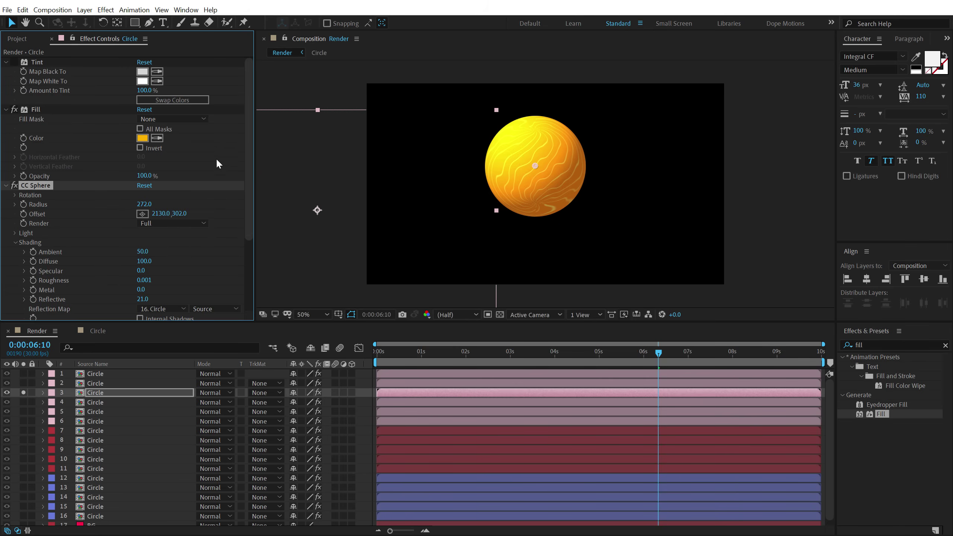
{"action": "left_click", "coordinate": [140, 147]}
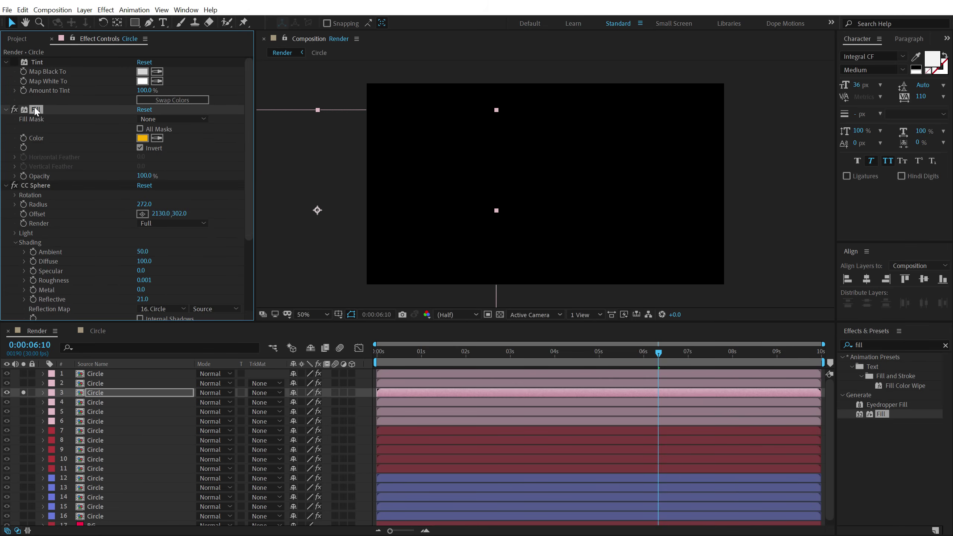
{"action": "key", "text": "Delete"}
{"action": "left_click", "coordinate": [463, 353]}
{"action": "left_click_drag", "start_coordinate": [477, 356], "coordinate": [617, 358]}
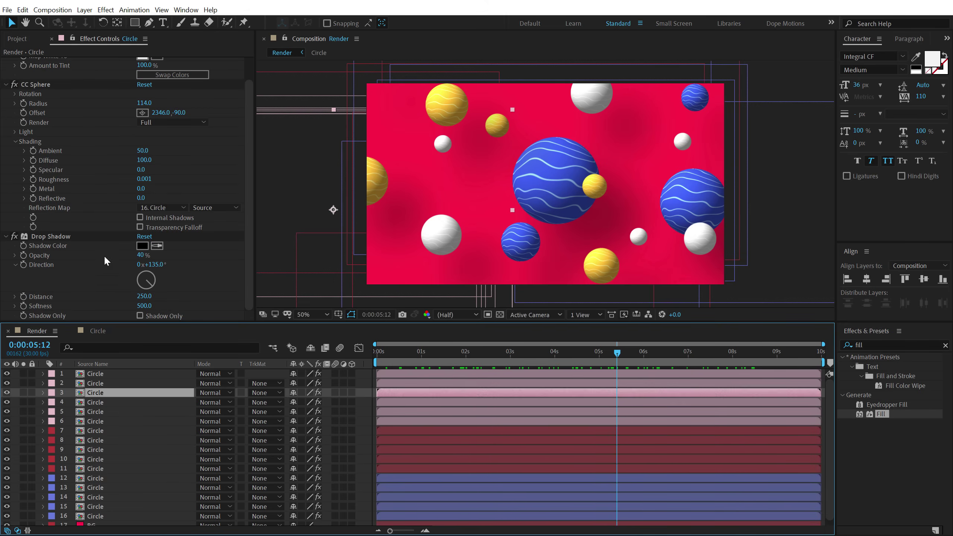
Add a text layer reading CREATIVE over the sphere scene.
{"action": "left_click", "coordinate": [163, 21]}
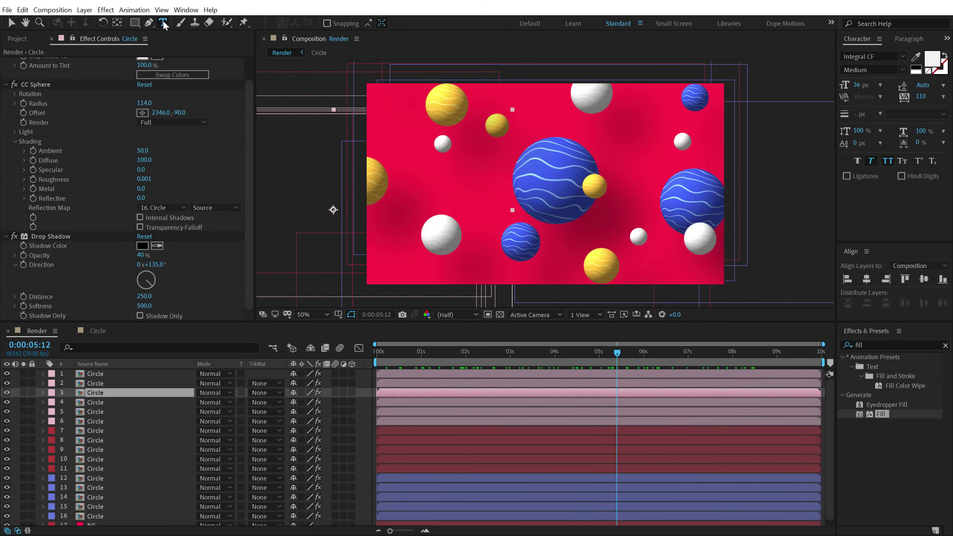
{"action": "left_click", "coordinate": [400, 162]}
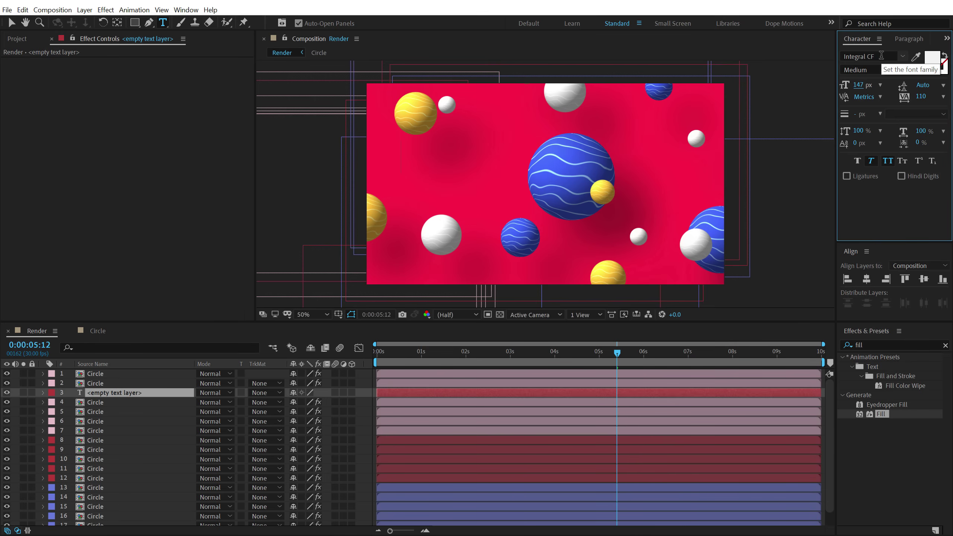
{"action": "type", "text": "CREATIVE"}
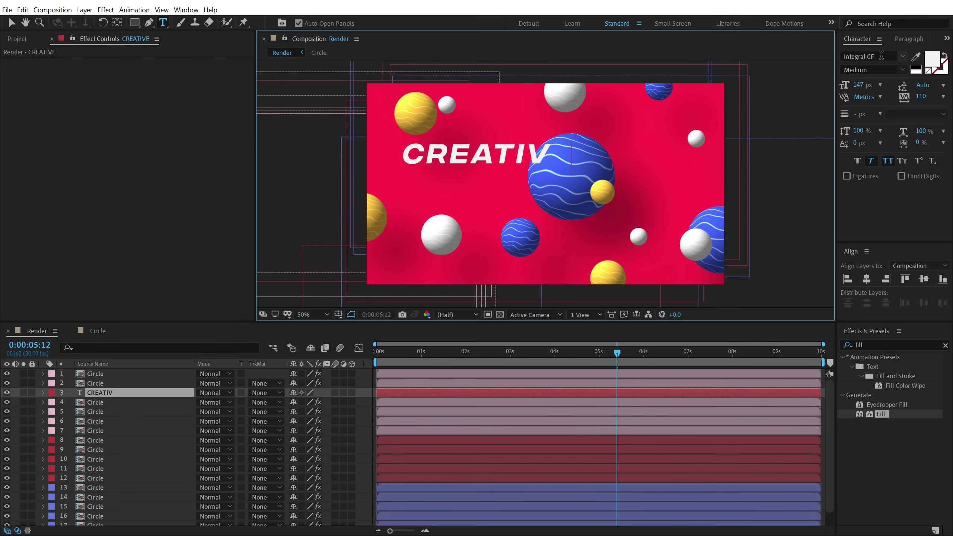
{"action": "key", "text": "Escape"}
Make CREATIVE bold with tighter tracking and larger size, then place a duplicate below it.
{"action": "left_click", "coordinate": [870, 70]}
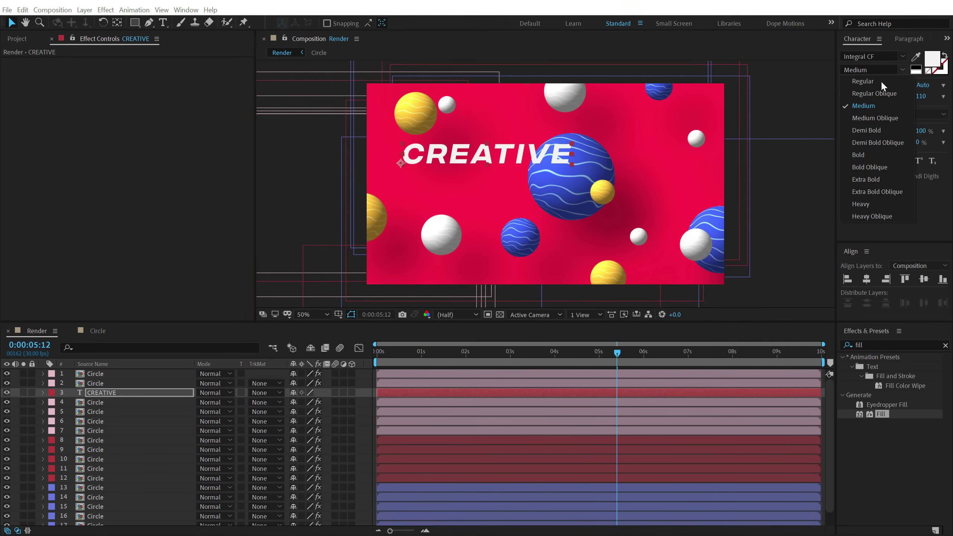
{"action": "left_click", "coordinate": [859, 152]}
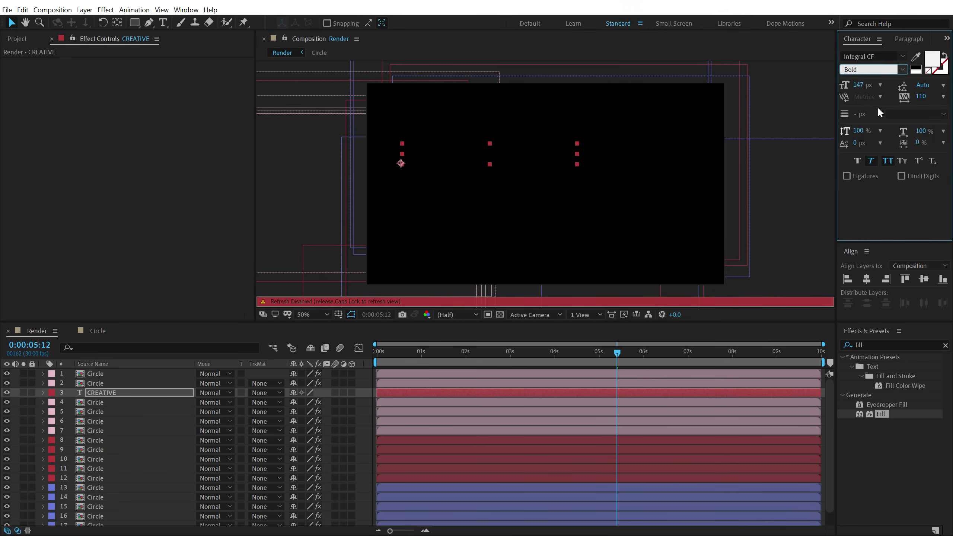
{"action": "left_click_drag", "start_coordinate": [920, 98], "coordinate": [866, 101]}
{"action": "key", "text": "ctrl+d"}
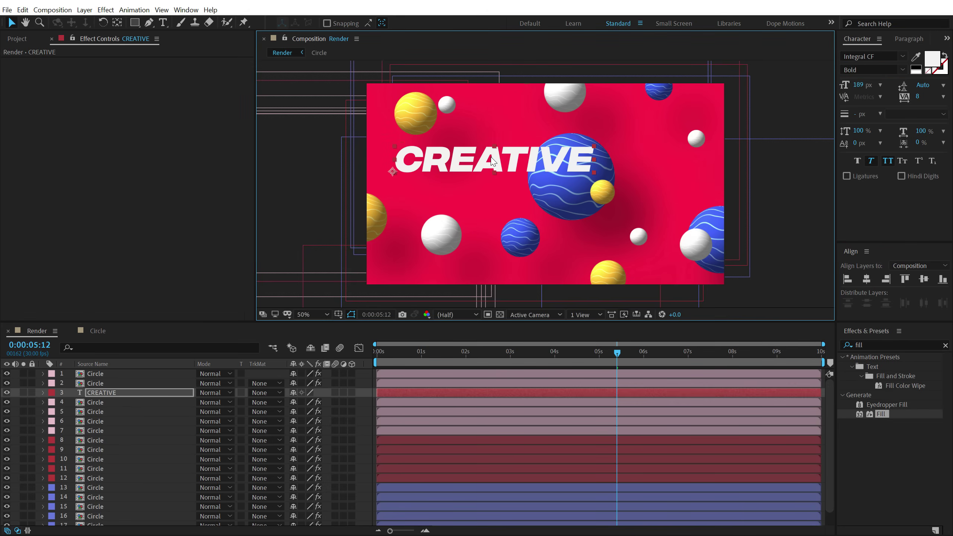
{"action": "key", "text": "ctrl+alt+shift+period"}
{"action": "key", "text": "ctrl+alt+shift+period"}
{"action": "key", "text": "ctrl+alt+shift+period"}
{"action": "key", "text": "ctrl+alt+shift+period"}
{"action": "key", "text": "ctrl+shift+period"}
{"action": "left_click_drag", "start_coordinate": [468, 171], "coordinate": [466, 198]}
Change the copied line to 'designs.' and move that layer below CREATIVE in the stack.
{"action": "double_click", "coordinate": [443, 187]}
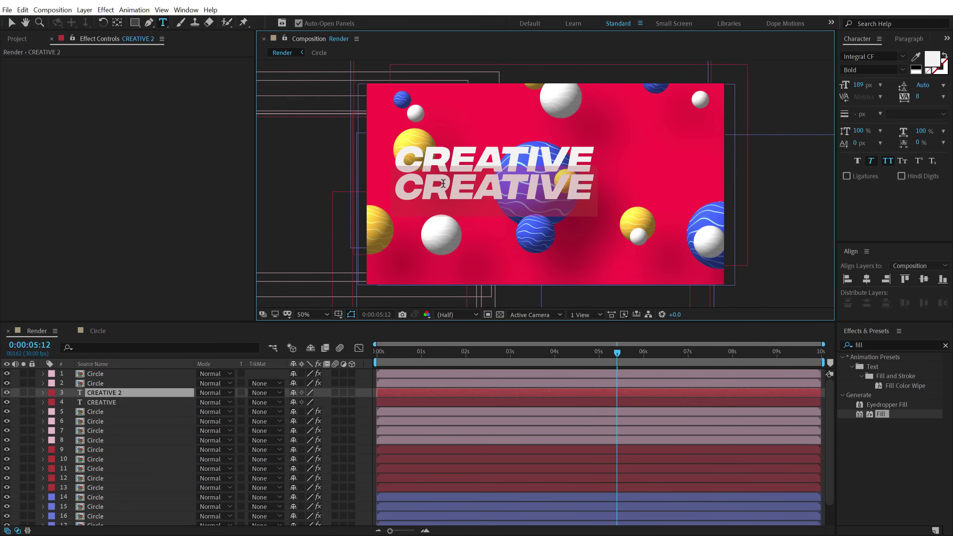
{"action": "type", "text": "designs."}
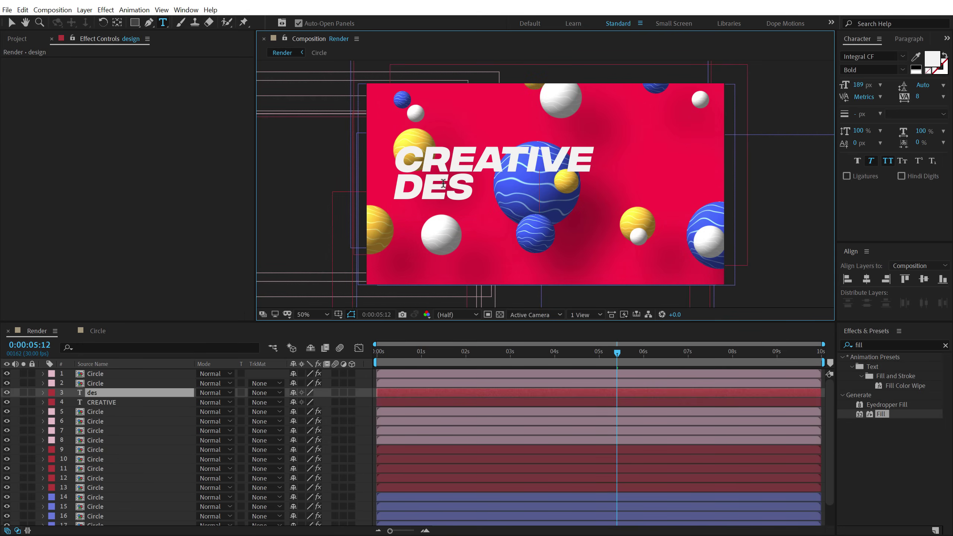
{"action": "left_click", "coordinate": [12, 23]}
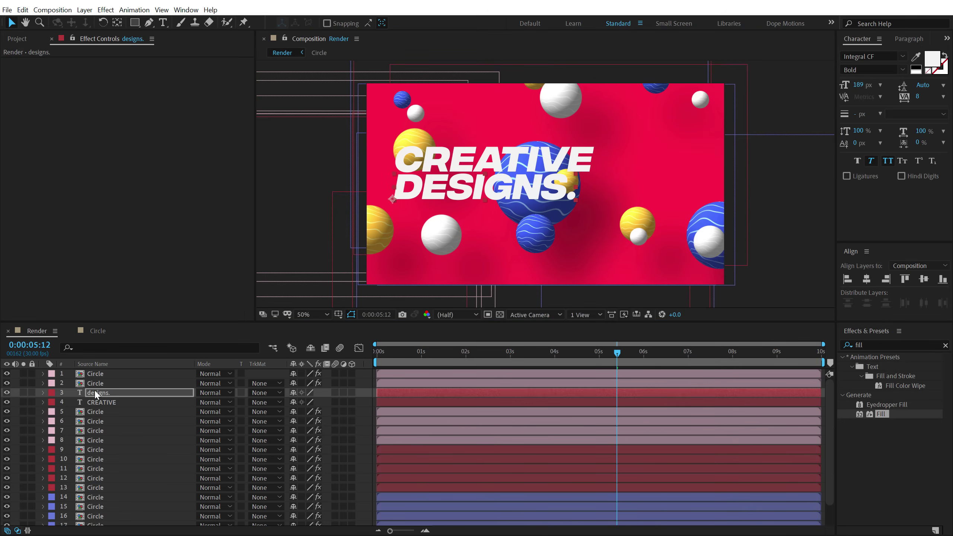
{"action": "left_click_drag", "start_coordinate": [95, 394], "coordinate": [93, 404]}
{"action": "left_click", "coordinate": [109, 393]}
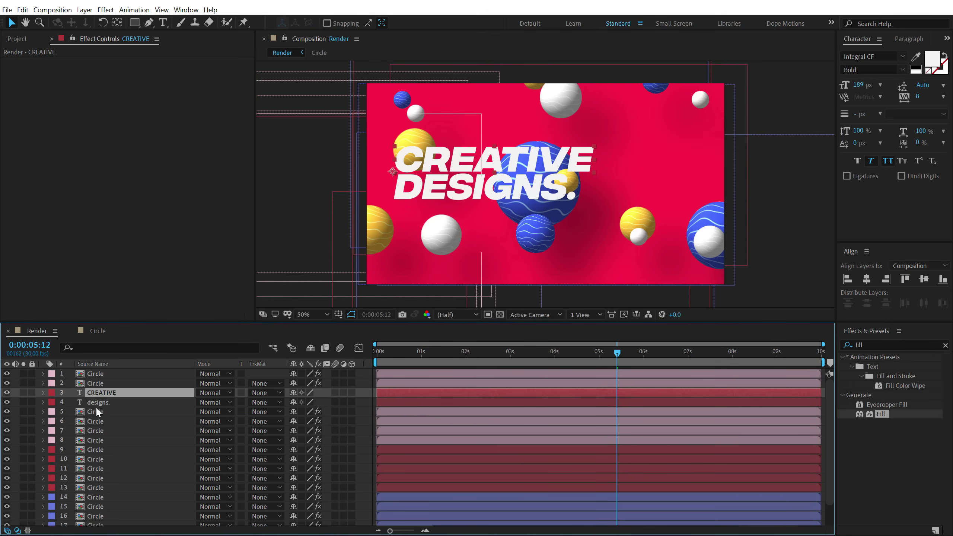
{"action": "right_click", "coordinate": [102, 398]}
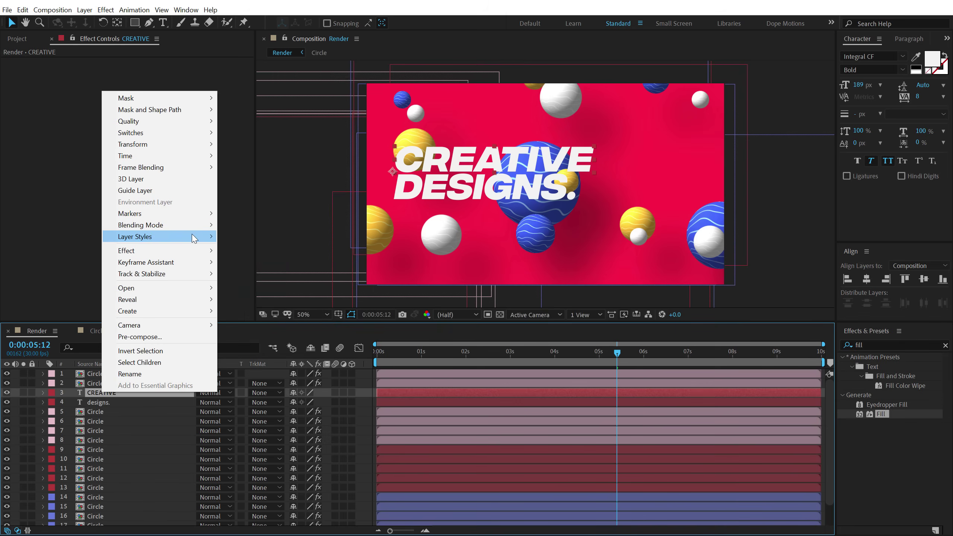
Add a Drop Shadow layer style to CREATIVE with a 90° angle.
{"action": "left_click", "coordinate": [240, 274]}
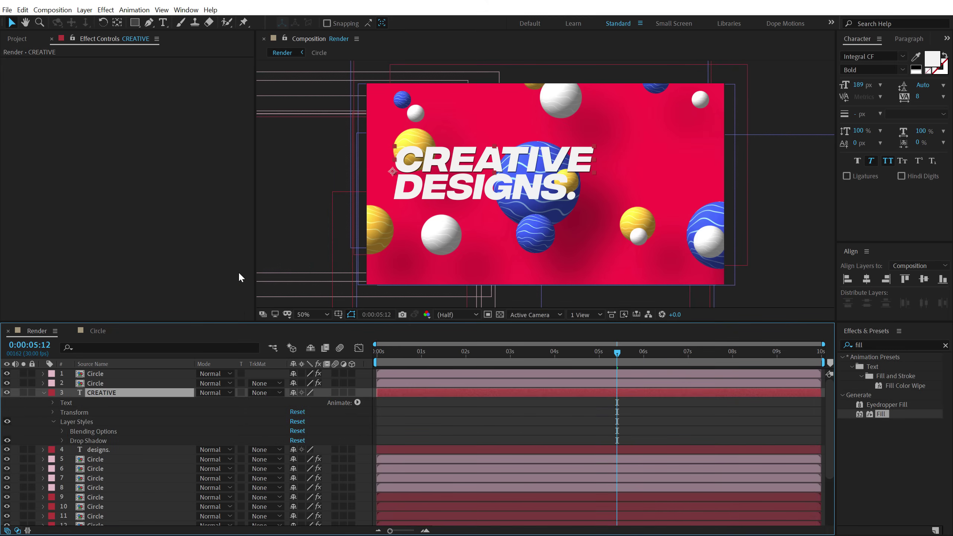
{"action": "left_click", "coordinate": [63, 438]}
{"action": "scroll", "coordinate": [126, 414], "scroll_direction": "down", "scroll_amount": 2}
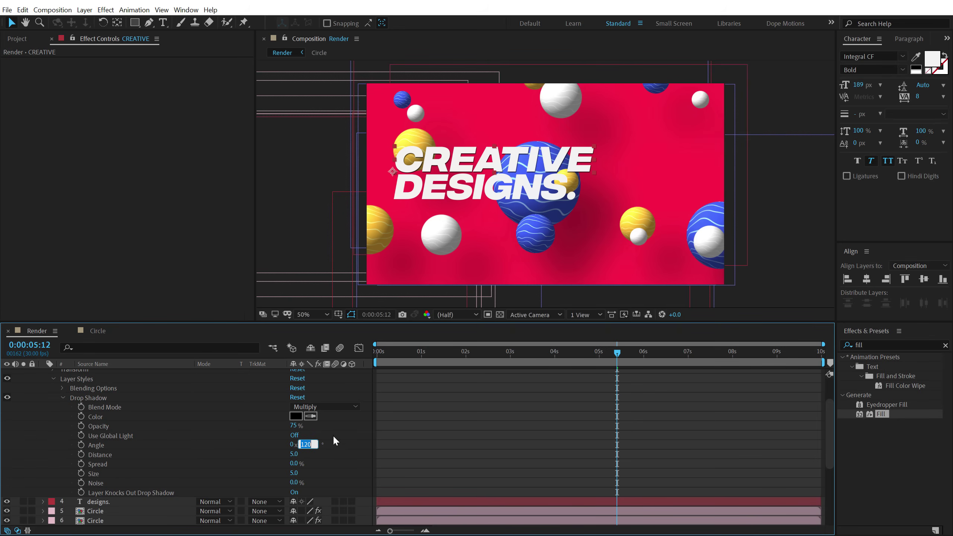
{"action": "type", "text": "90"}
{"action": "key", "text": "Return"}
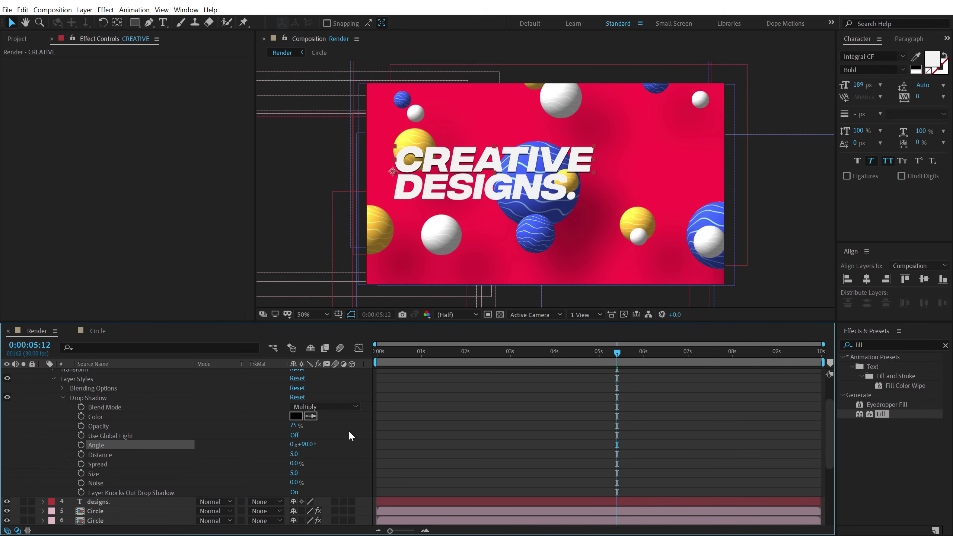
Set the shadow to distance 36, sampled pink colour, size 59, opacity 87% and noise 3%.
{"action": "left_click_drag", "start_coordinate": [296, 455], "coordinate": [308, 453]}
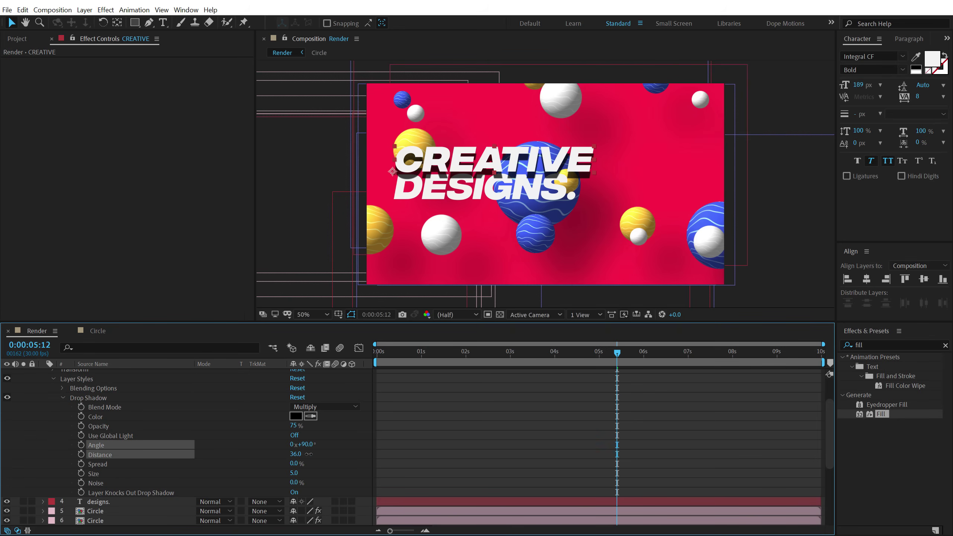
{"action": "left_click", "coordinate": [620, 173]}
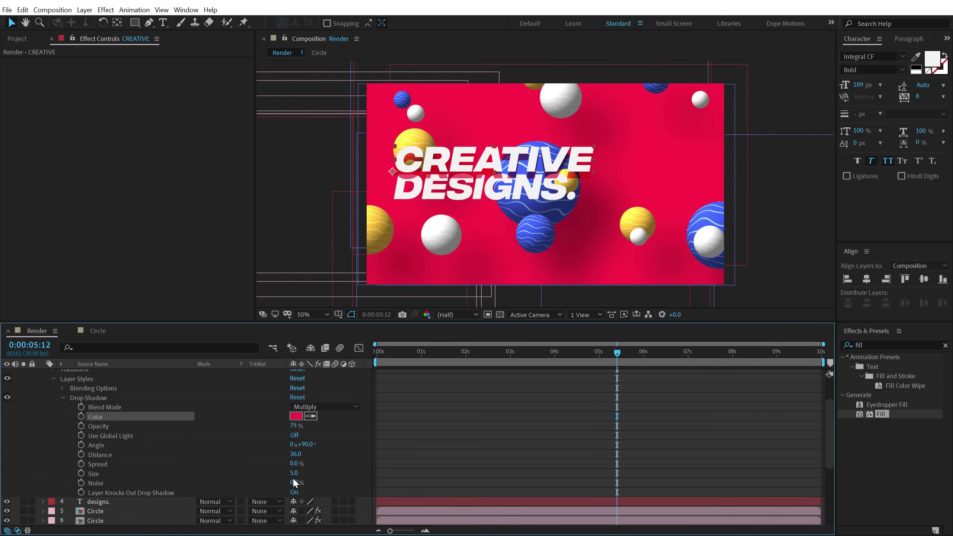
{"action": "left_click_drag", "start_coordinate": [296, 474], "coordinate": [319, 471]}
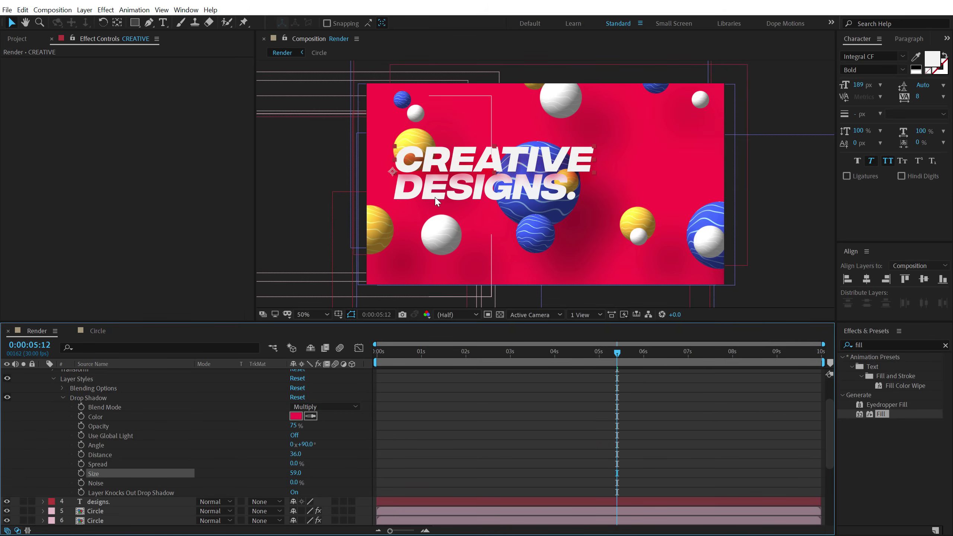
{"action": "left_click_drag", "start_coordinate": [294, 426], "coordinate": [307, 421]}
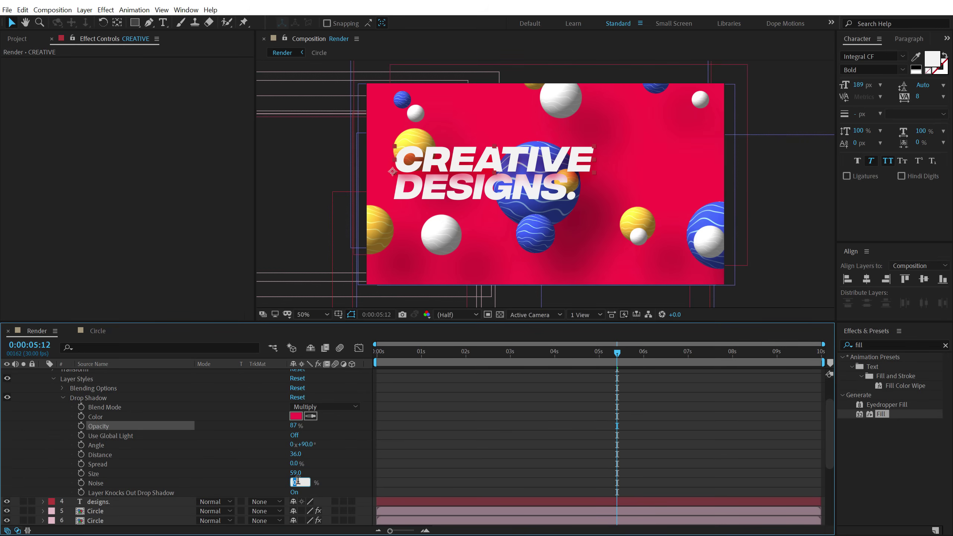
{"action": "key", "text": "Return"}
Deselect the layers and move the time indicator earlier to preview.
{"action": "left_click", "coordinate": [432, 455]}
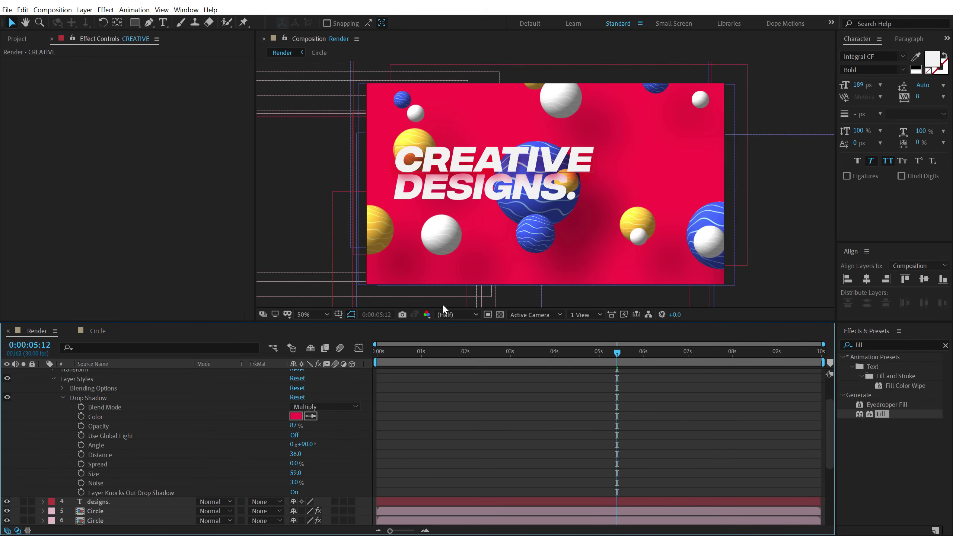
{"action": "left_click_drag", "start_coordinate": [389, 351], "coordinate": [584, 338]}
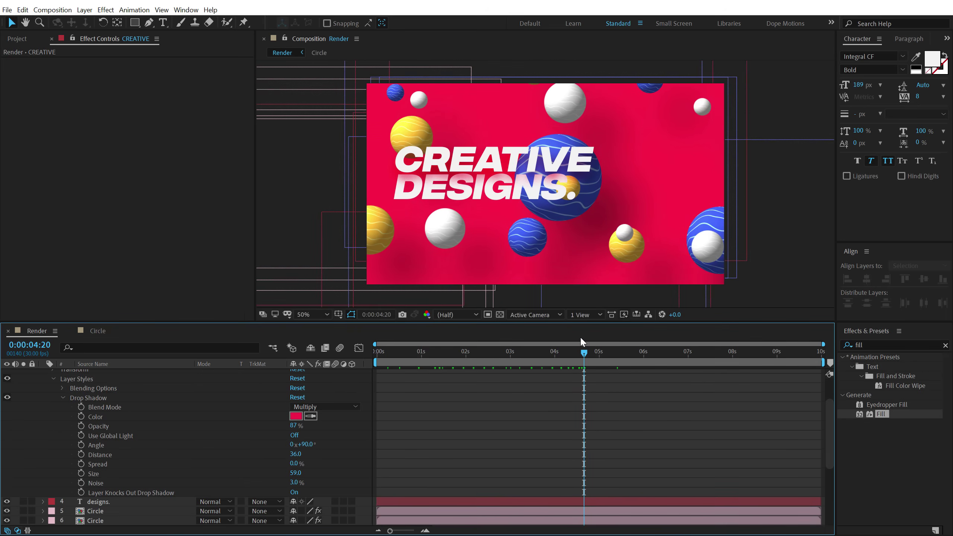
{"action": "scroll", "coordinate": [78, 409], "scroll_direction": "up", "scroll_amount": 5}
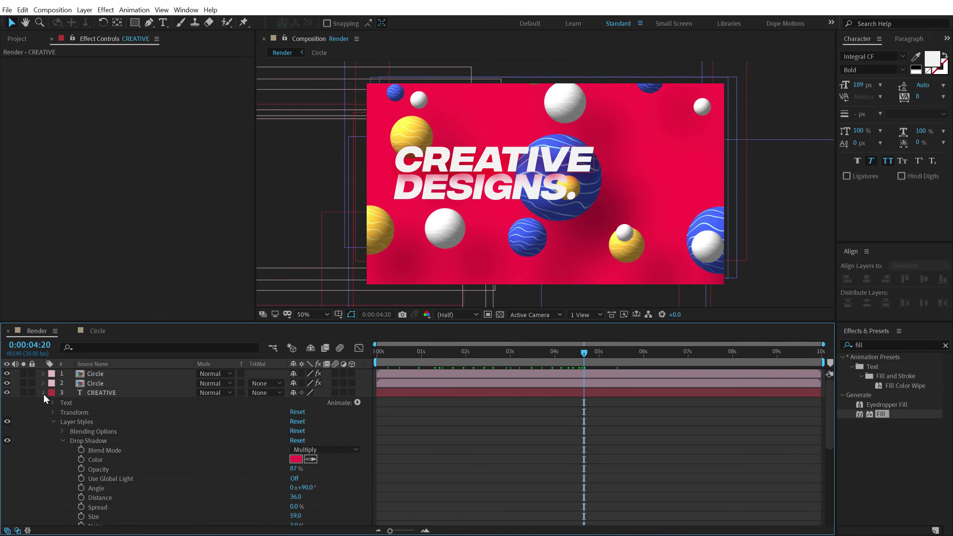
At 2 seconds, set Opacity and Position keyframes on both CREATIVE and designs. layers.
{"action": "left_click", "coordinate": [43, 394]}
{"action": "left_click_drag", "start_coordinate": [425, 353], "coordinate": [465, 359]}
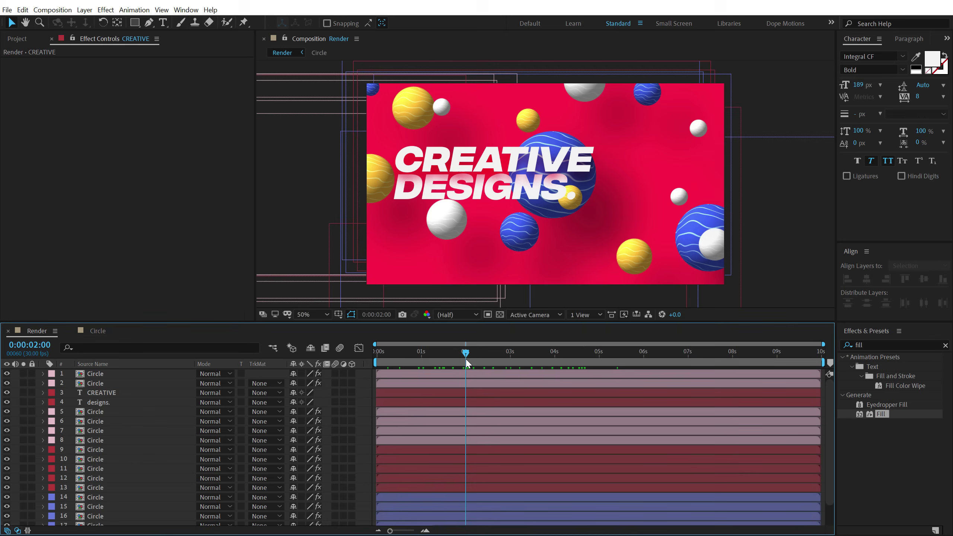
{"action": "left_click", "coordinate": [108, 394]}
{"action": "left_click", "coordinate": [106, 403], "text": "ctrl"}
{"action": "key", "text": "p"}
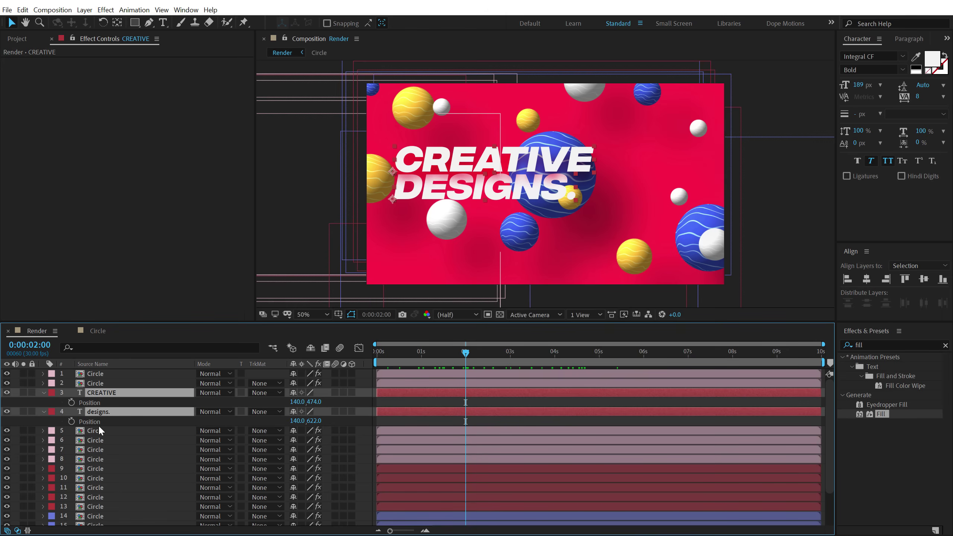
{"action": "key", "text": "t"}
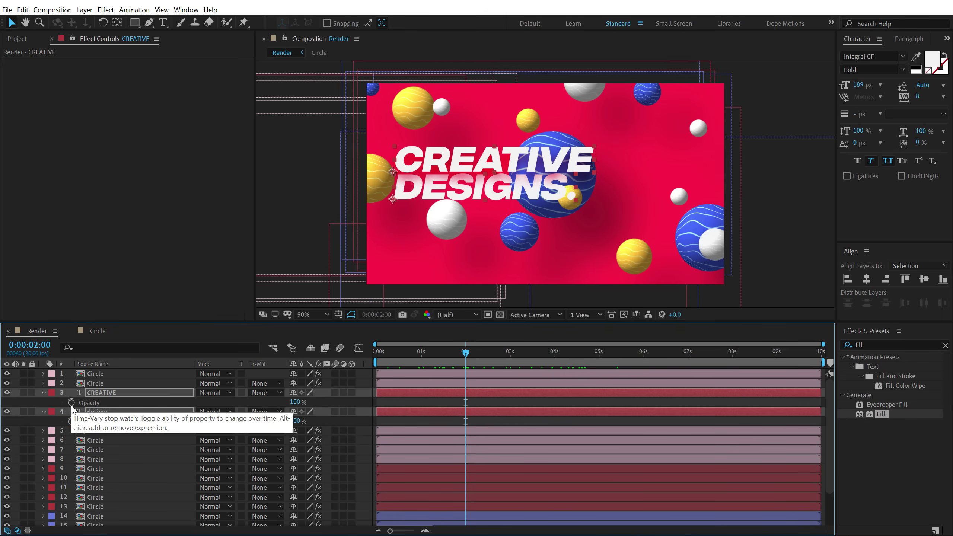
{"action": "left_click", "coordinate": [71, 403]}
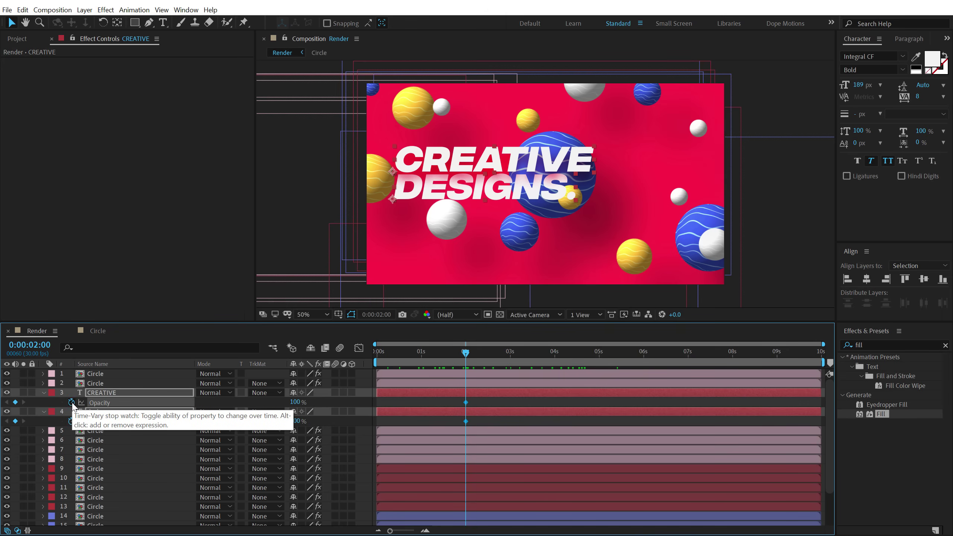
{"action": "key", "text": "shift+p"}
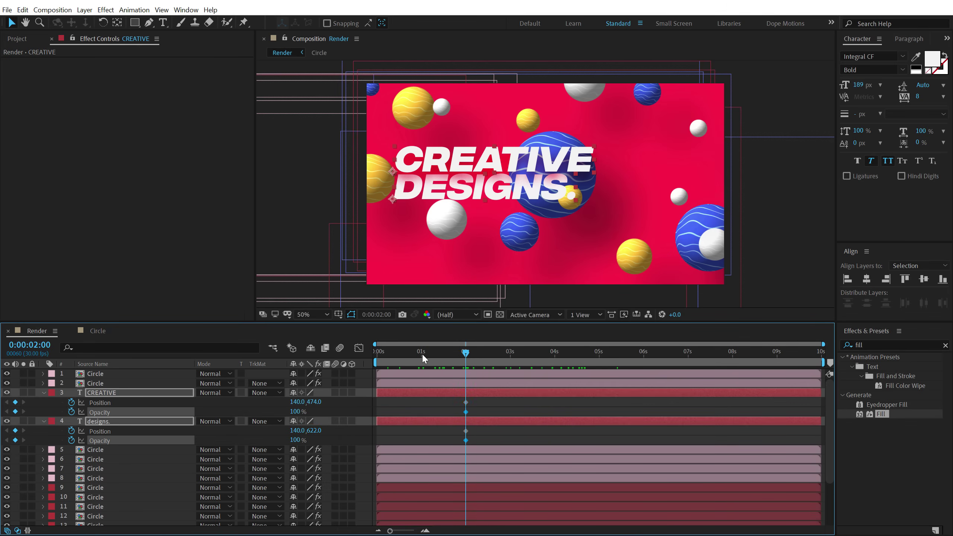
At 0:00:00:15, move both text layers down and set their opacity to 0%.
{"action": "left_click_drag", "start_coordinate": [424, 355], "coordinate": [401, 356]}
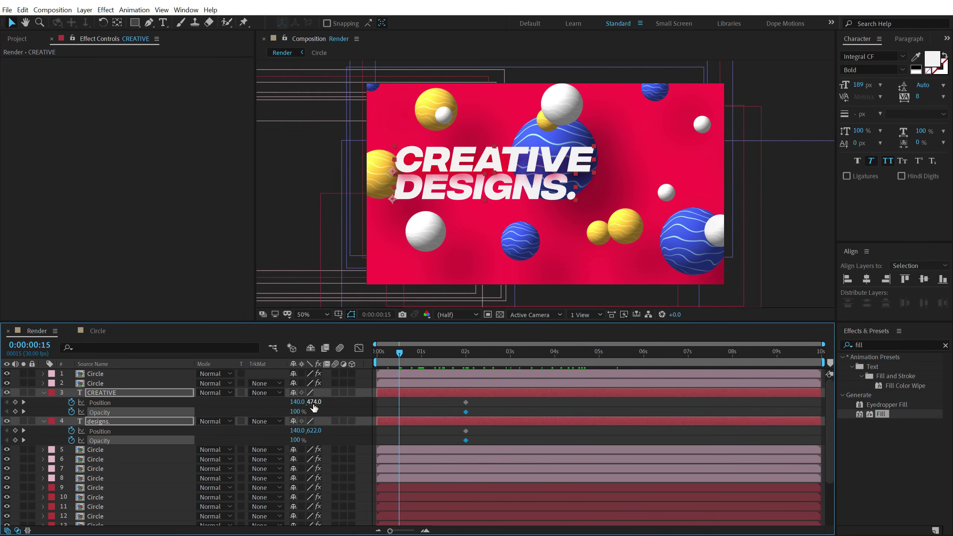
{"action": "left_click_drag", "start_coordinate": [314, 402], "coordinate": [271, 413]}
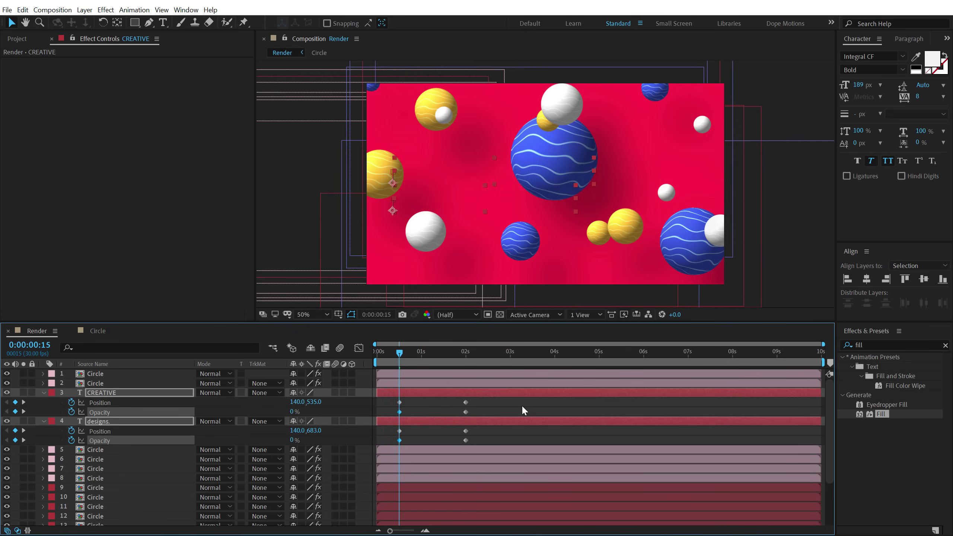
{"action": "left_click_drag", "start_coordinate": [517, 402], "coordinate": [370, 445]}
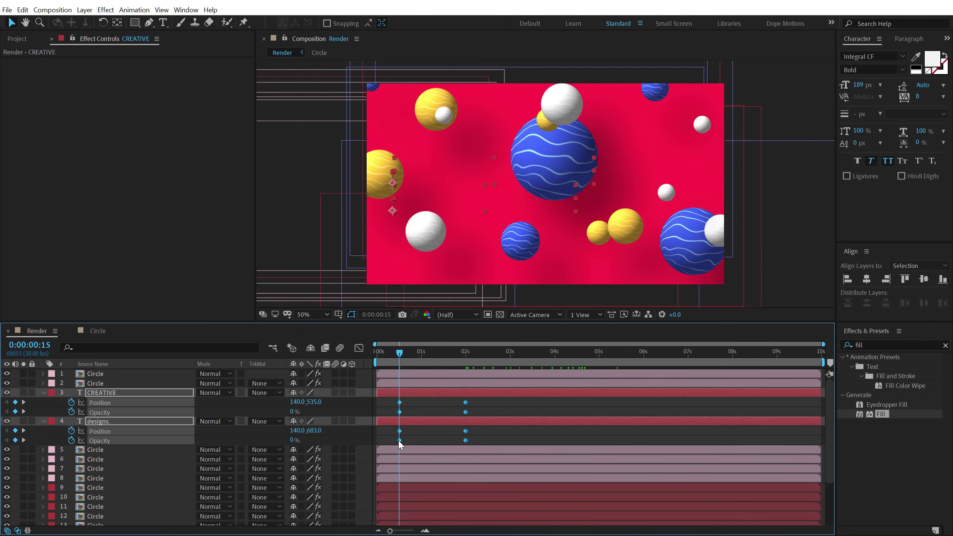
Apply Easy Ease to all eight selected text keyframes.
{"action": "right_click", "coordinate": [398, 440]}
{"action": "mouse_move", "coordinate": [495, 433]}
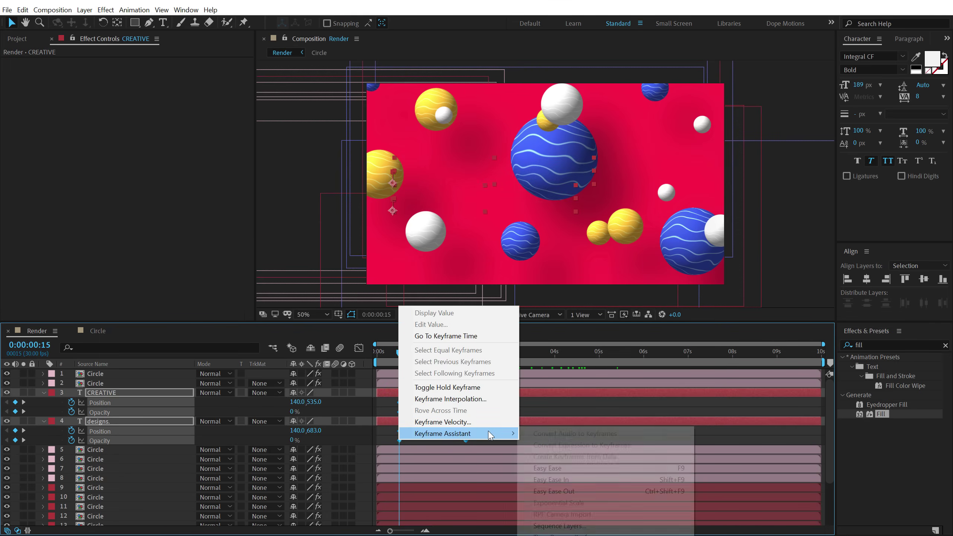
{"action": "left_click", "coordinate": [540, 468]}
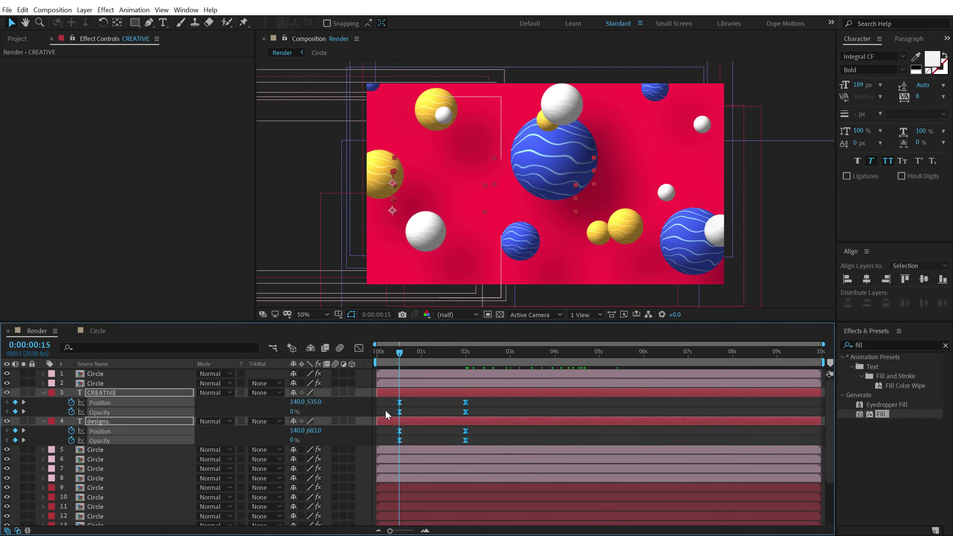
Drag the keyframe influence handles in the Graph Editor to sharpen the text's speed curves.
{"action": "left_click", "coordinate": [356, 349]}
{"action": "scroll", "coordinate": [407, 455], "scroll_direction": "up", "scroll_amount": 3}
{"action": "left_click_drag", "start_coordinate": [677, 455], "coordinate": [366, 505]}
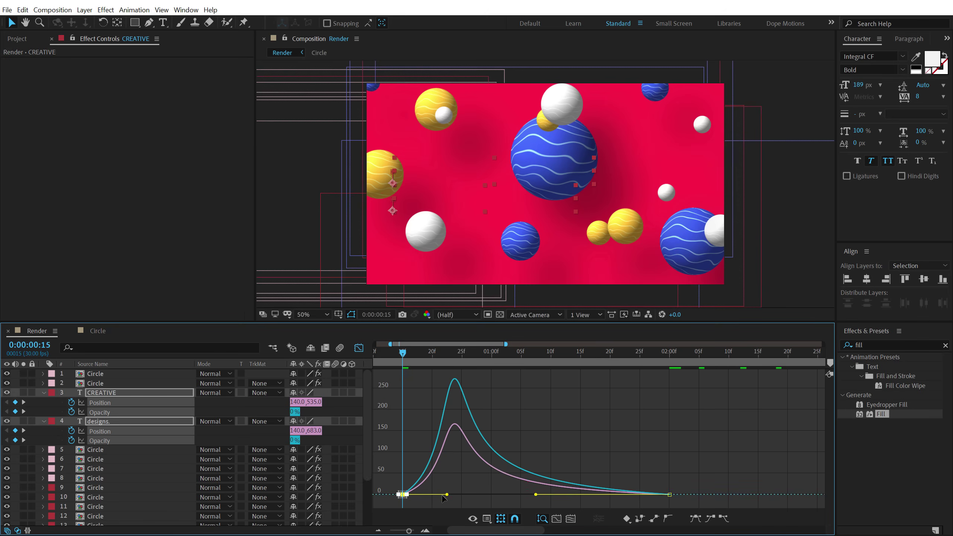
{"action": "left_click_drag", "start_coordinate": [446, 494], "coordinate": [420, 495]}
{"action": "left_click", "coordinate": [359, 347]}
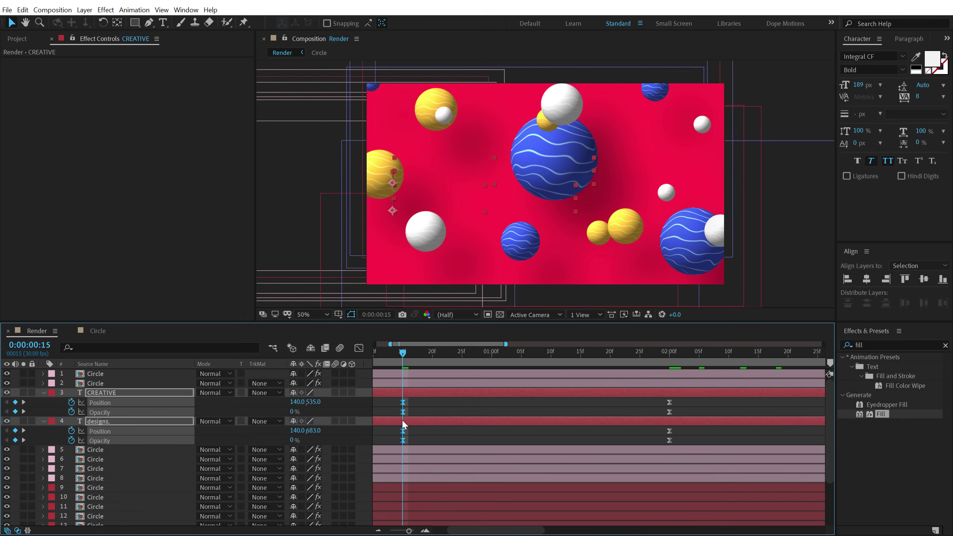
Shift designs. a few frames later so it follows CREATIVE, then preview the animation.
{"action": "left_click", "coordinate": [422, 407]}
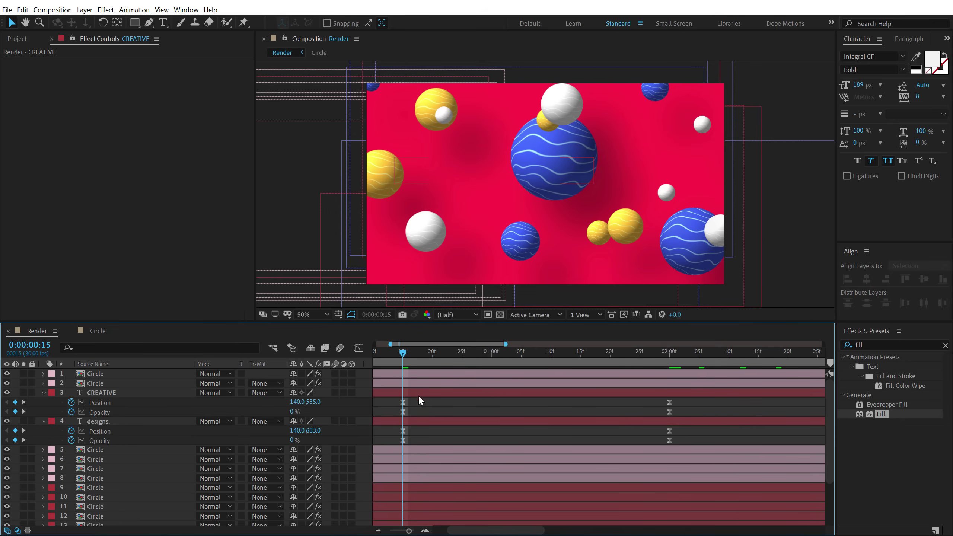
{"action": "left_click_drag", "start_coordinate": [415, 421], "coordinate": [425, 421]}
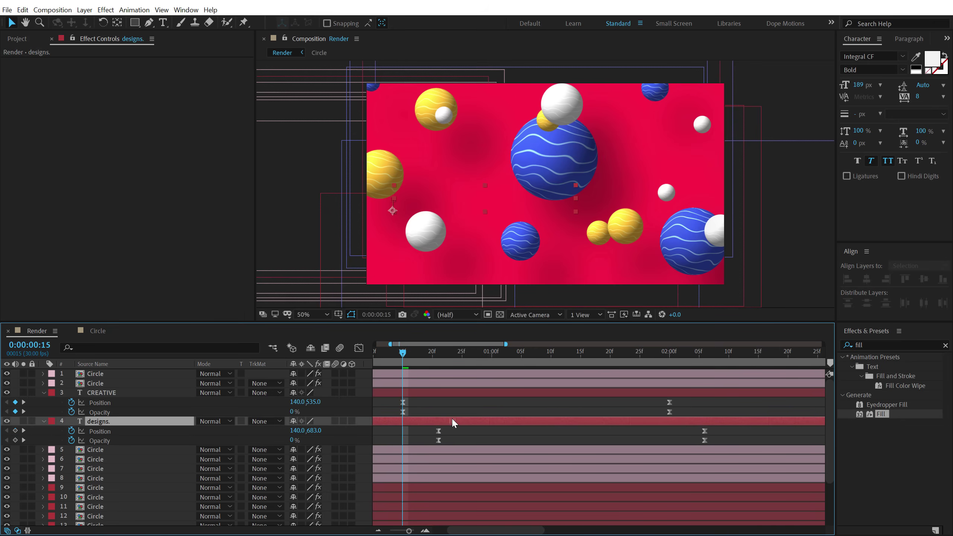
{"action": "key", "text": "space"}
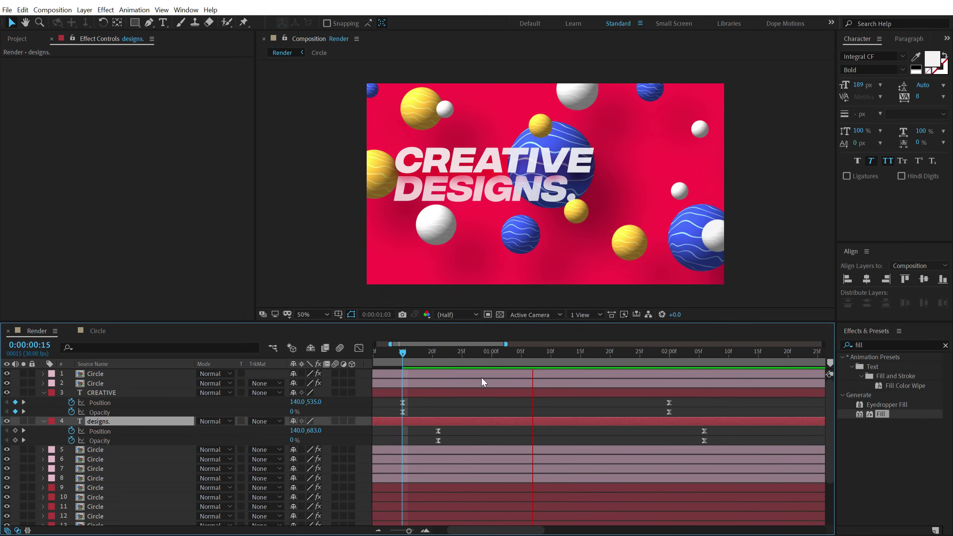
{"action": "left_click_drag", "start_coordinate": [421, 354], "coordinate": [339, 351]}
{"action": "key", "text": "space"}
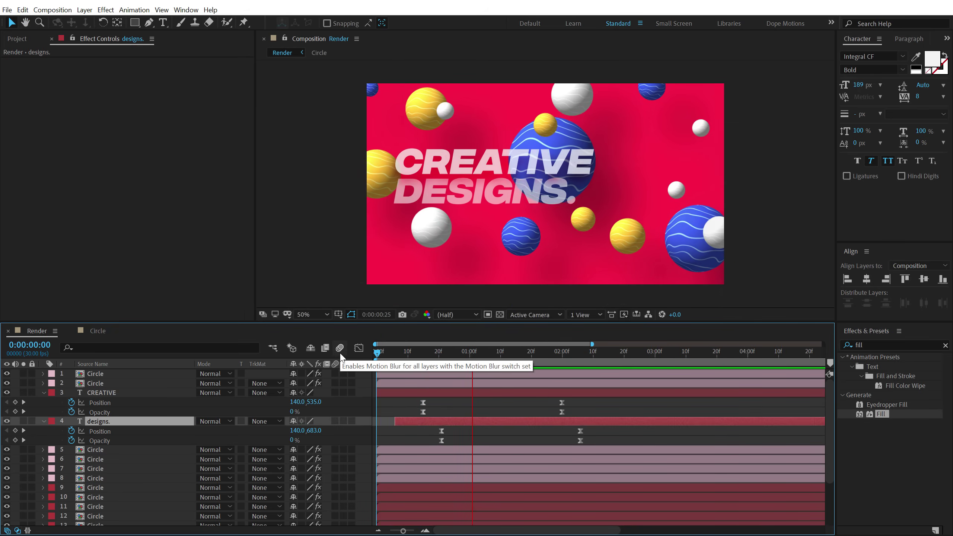
{"action": "key", "text": "space"}
{"action": "left_click_drag", "start_coordinate": [473, 354], "coordinate": [441, 406]}
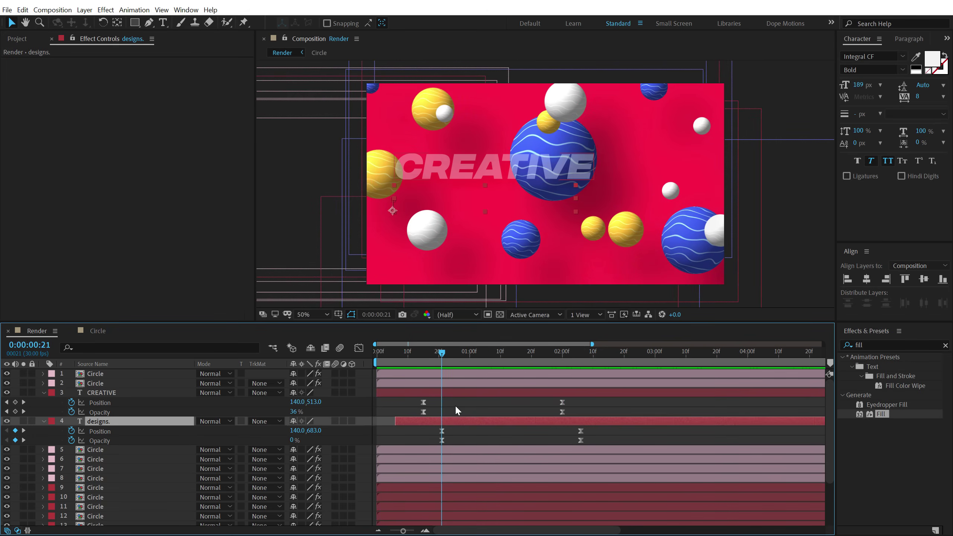
{"action": "key", "text": "ctrl+a"}
Collapse the text properties, enlarge the layer panel and deselect all layers.
{"action": "key", "text": "u"}
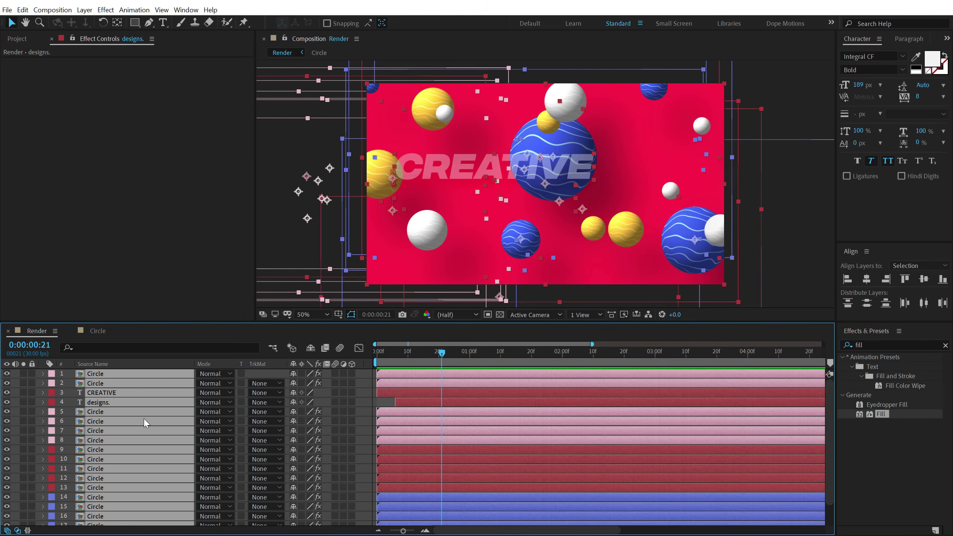
{"action": "left_click_drag", "start_coordinate": [128, 322], "coordinate": [135, 231]}
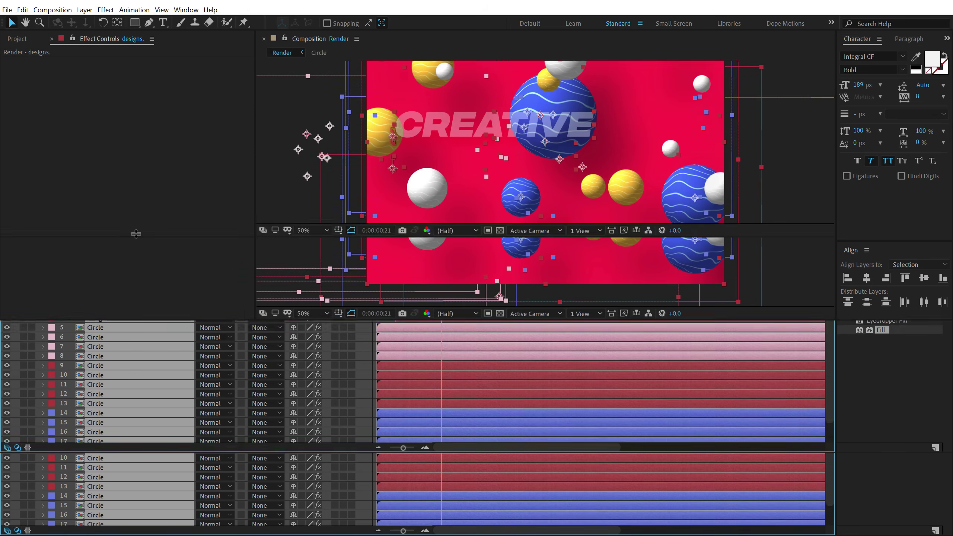
{"action": "left_click", "coordinate": [118, 486]}
Create a light grey DCDCDC full-frame solid named Mask.
{"action": "key", "text": "ctrl+y"}
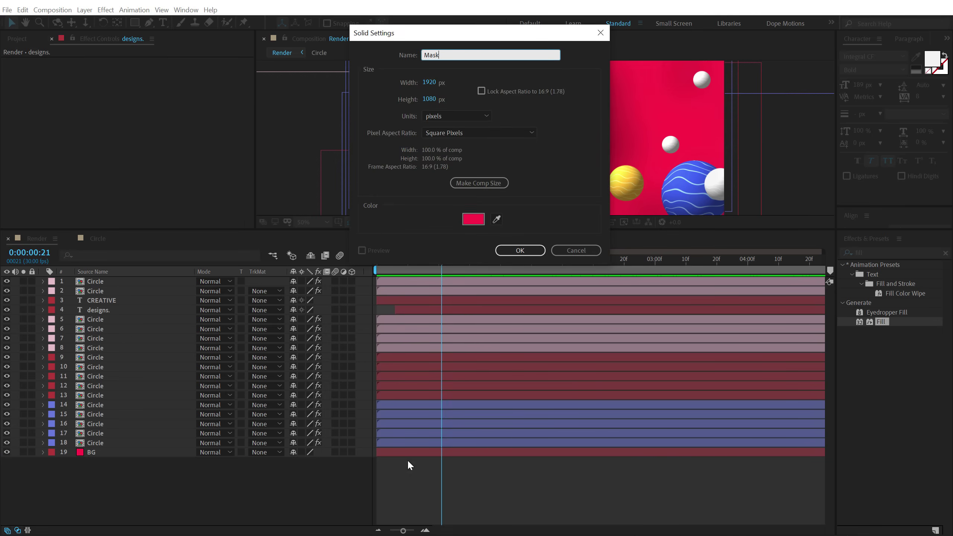
{"action": "left_click", "coordinate": [470, 219]}
{"action": "left_click", "coordinate": [104, 123]}
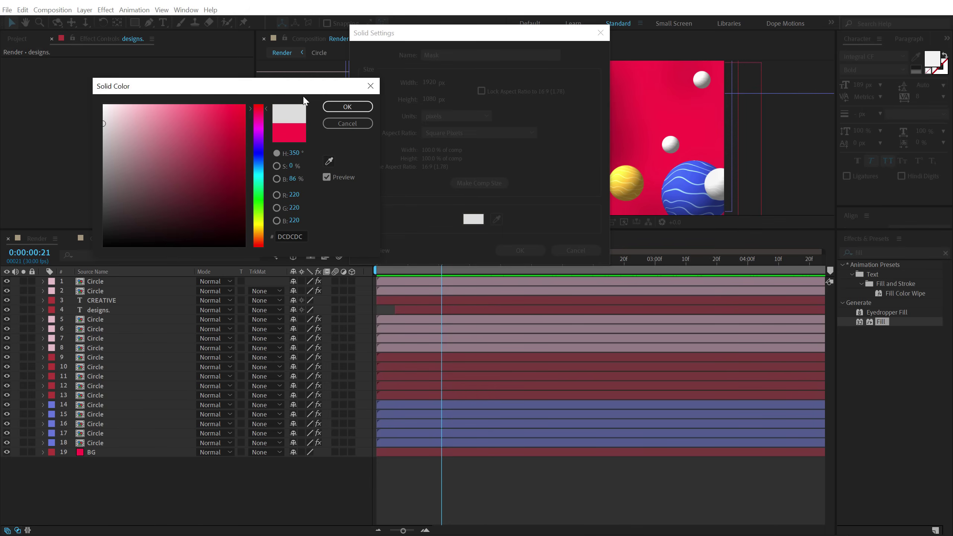
{"action": "left_click", "coordinate": [347, 106]}
{"action": "left_click", "coordinate": [518, 250]}
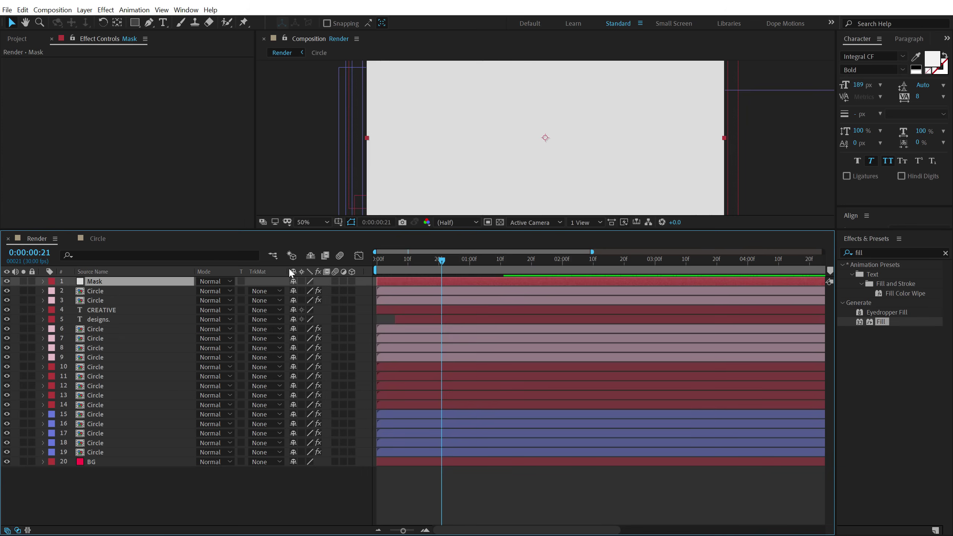
Key Mask's Position at 1 s and slide it off-frame to the left at 0 s.
{"action": "left_click_drag", "start_coordinate": [441, 268], "coordinate": [469, 268]}
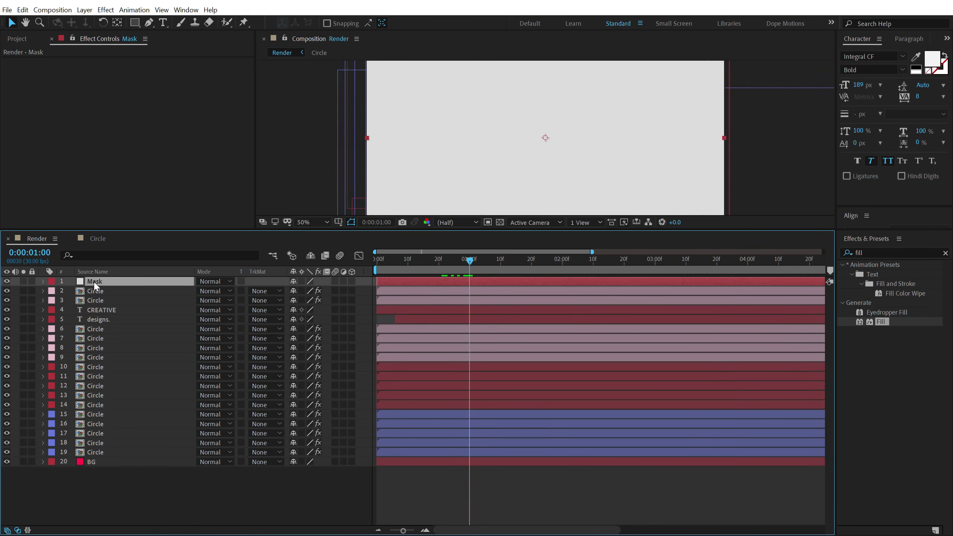
{"action": "key", "text": "p"}
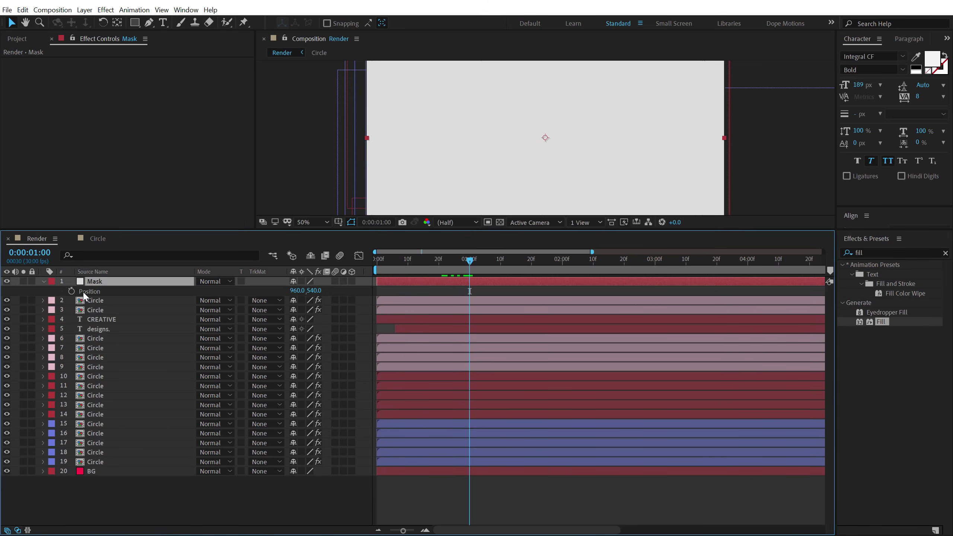
{"action": "left_click", "coordinate": [72, 291]}
{"action": "key", "text": "Home"}
{"action": "left_click_drag", "start_coordinate": [670, 157], "coordinate": [325, 175]}
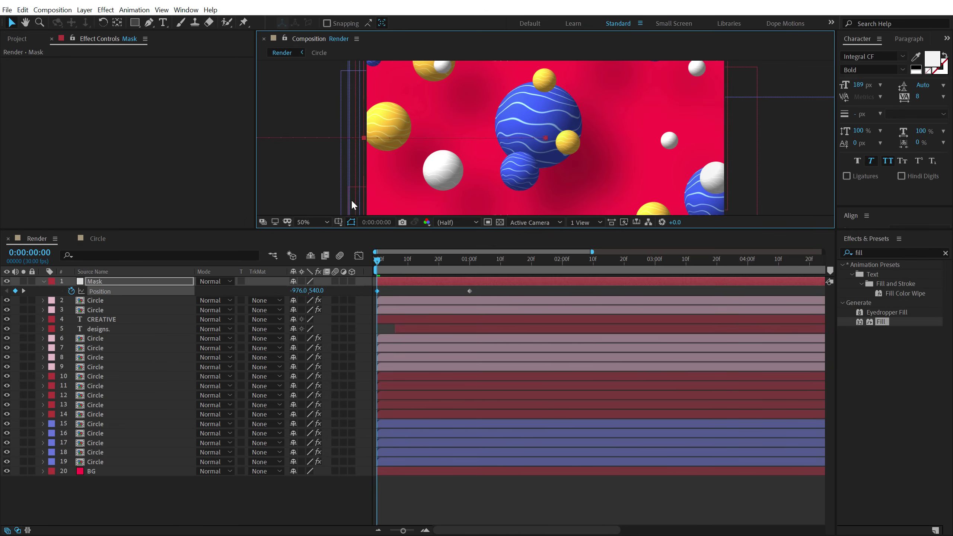
{"action": "left_click", "coordinate": [430, 263]}
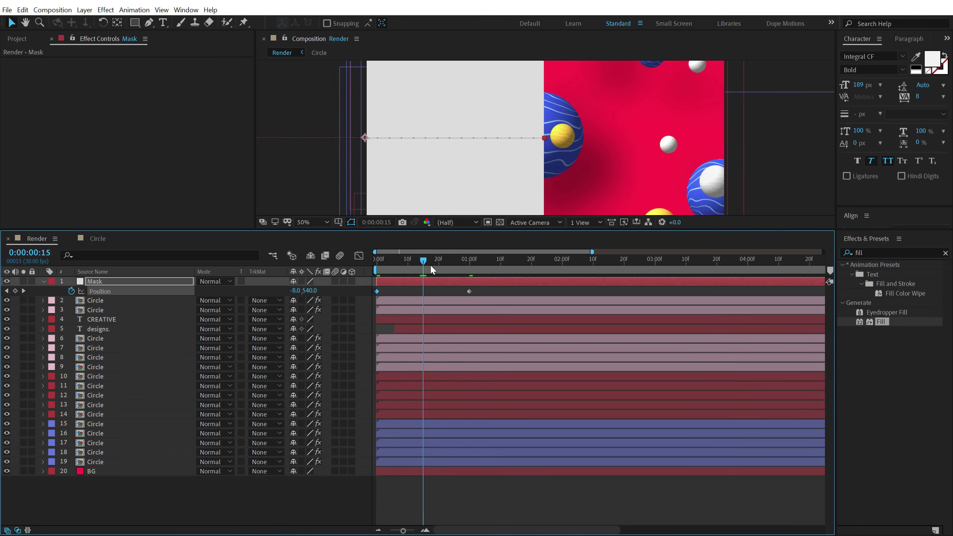
Set Mask's blend mode to Stencil Alpha and scrub through the wipe reveal.
{"action": "left_click", "coordinate": [220, 281]}
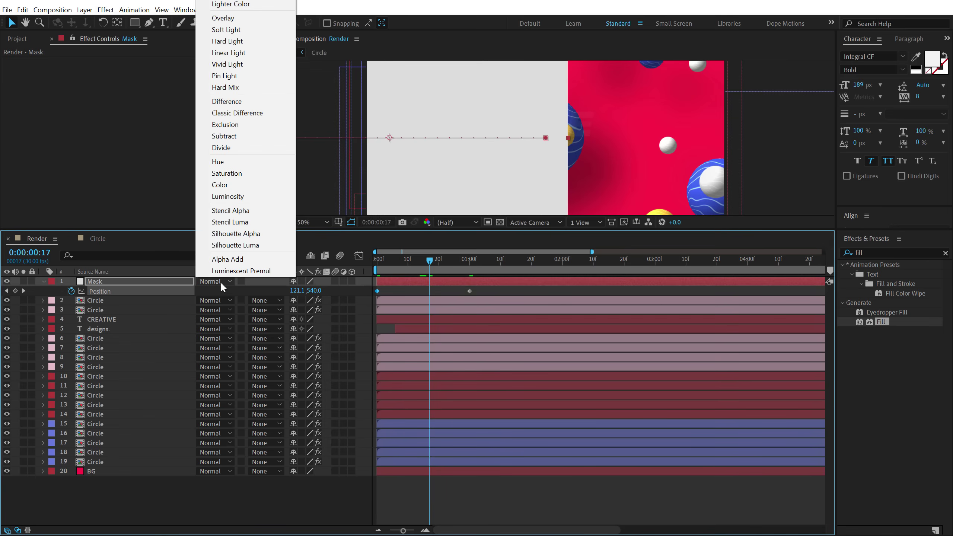
{"action": "left_click", "coordinate": [245, 212]}
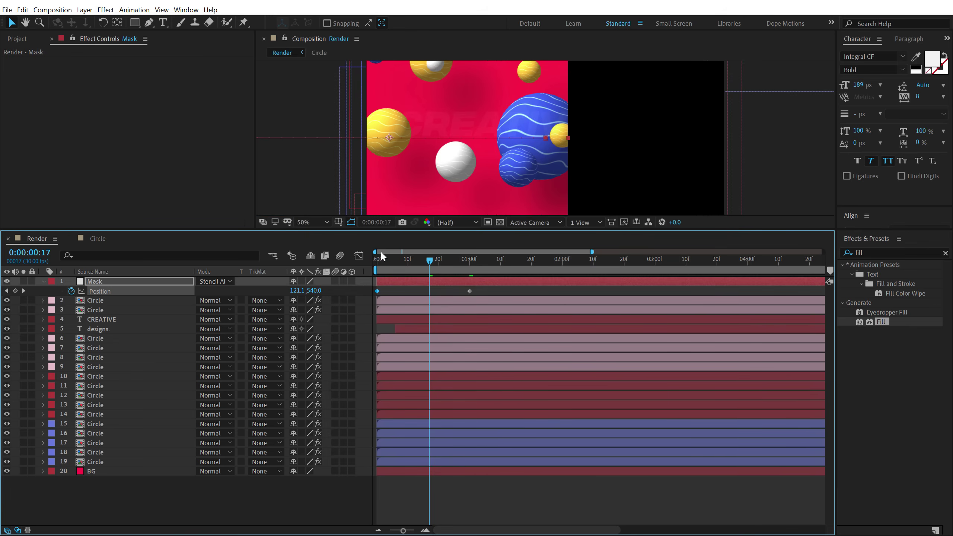
{"action": "left_click_drag", "start_coordinate": [378, 259], "coordinate": [355, 300]}
Apply Easy Ease to both Mask Position keyframes.
{"action": "right_click", "coordinate": [377, 291]}
{"action": "mouse_move", "coordinate": [468, 419]}
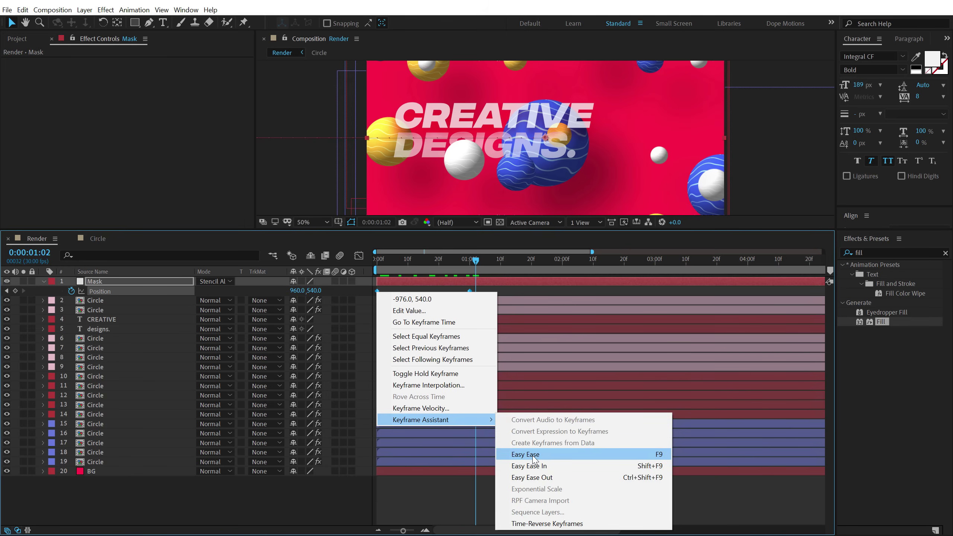
{"action": "left_click", "coordinate": [525, 453]}
In the speed graph, drag both influence handles inward for a sharp mid-wipe speed peak.
{"action": "left_click", "coordinate": [359, 256]}
{"action": "scroll", "coordinate": [420, 392], "scroll_direction": "up", "scroll_amount": 2}
{"action": "left_click_drag", "start_coordinate": [482, 531], "coordinate": [475, 530]}
{"action": "left_click", "coordinate": [468, 263]}
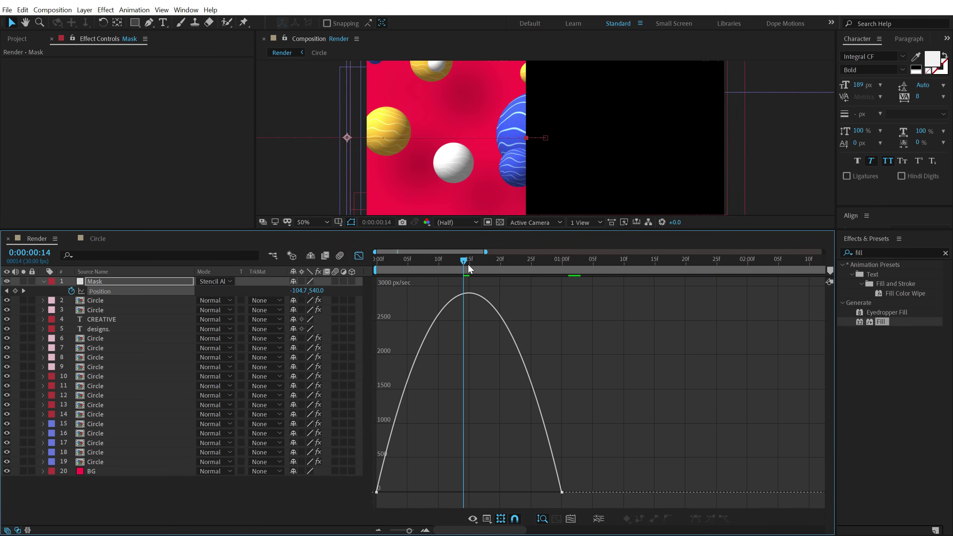
{"action": "left_click", "coordinate": [393, 490]}
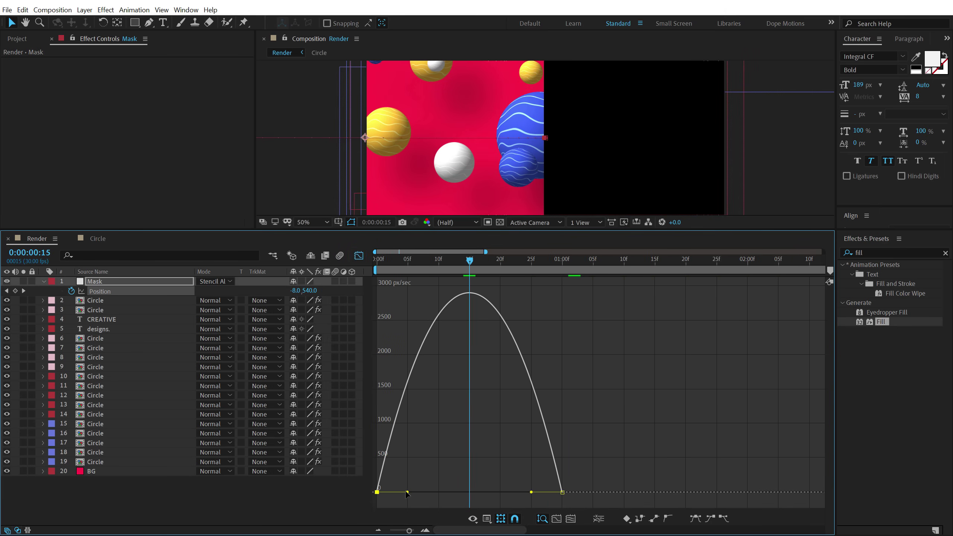
{"action": "left_click_drag", "start_coordinate": [407, 492], "coordinate": [459, 492]}
{"action": "left_click_drag", "start_coordinate": [530, 494], "coordinate": [477, 496]}
Preview the eased wipe from the start and scrub through it.
{"action": "key", "text": "Home"}
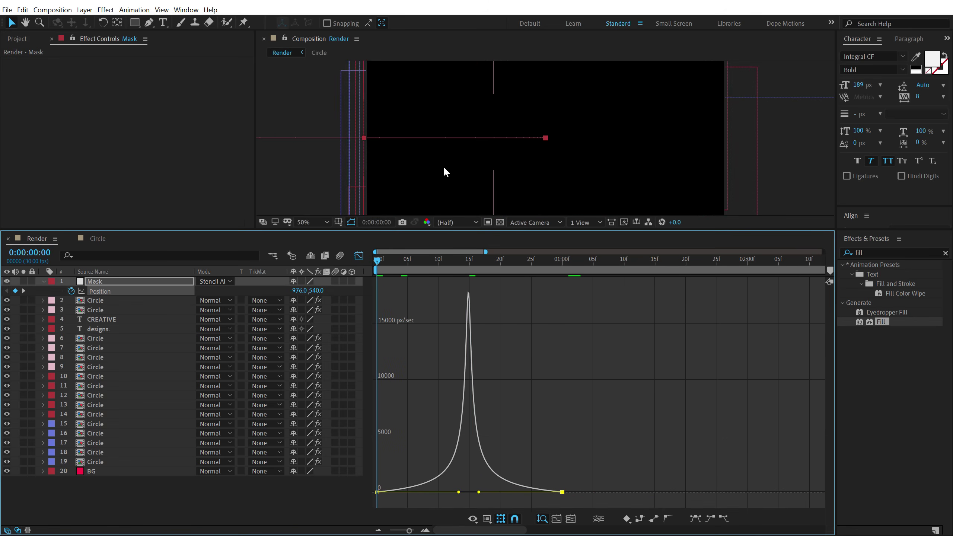
{"action": "scroll", "coordinate": [444, 167], "scroll_direction": "down", "scroll_amount": 2}
{"action": "key", "text": "space"}
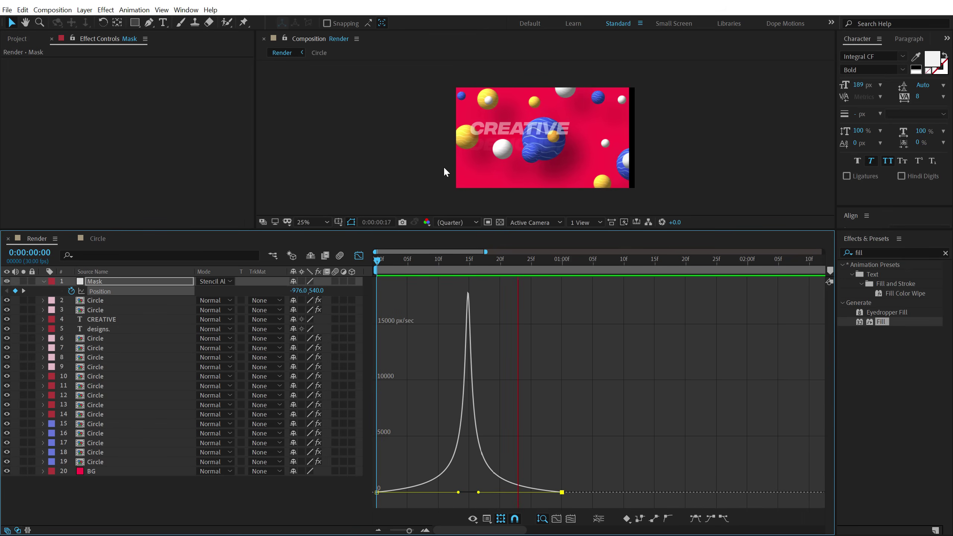
{"action": "key", "text": "space"}
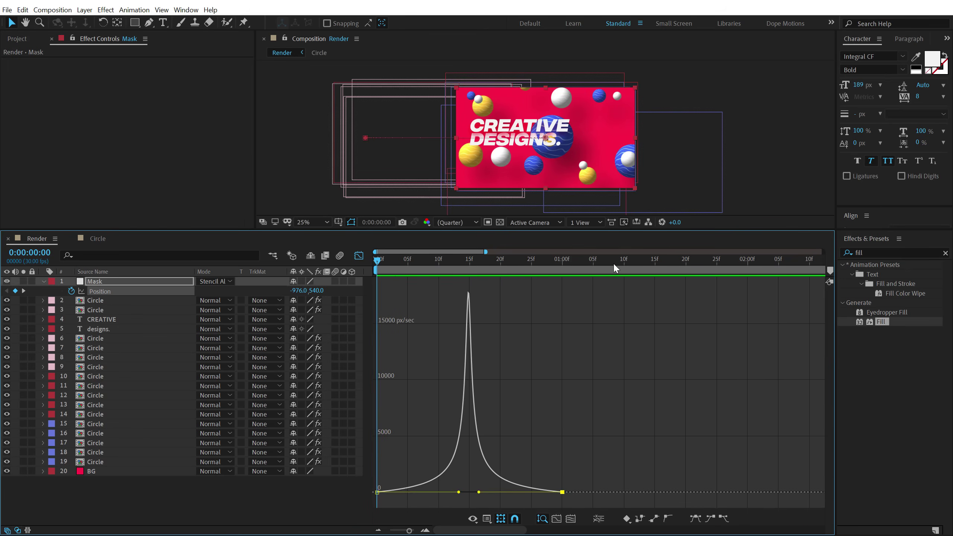
{"action": "left_click_drag", "start_coordinate": [615, 262], "coordinate": [649, 260]}
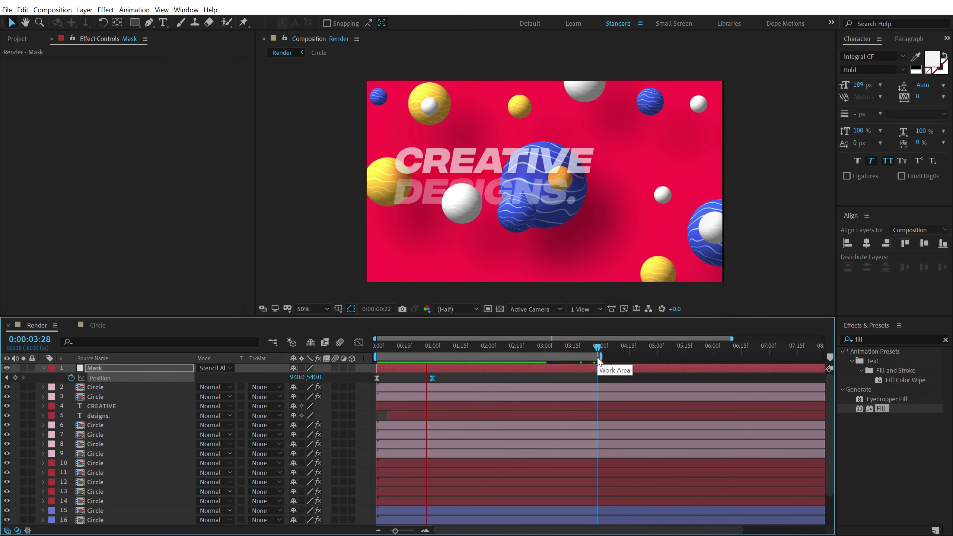